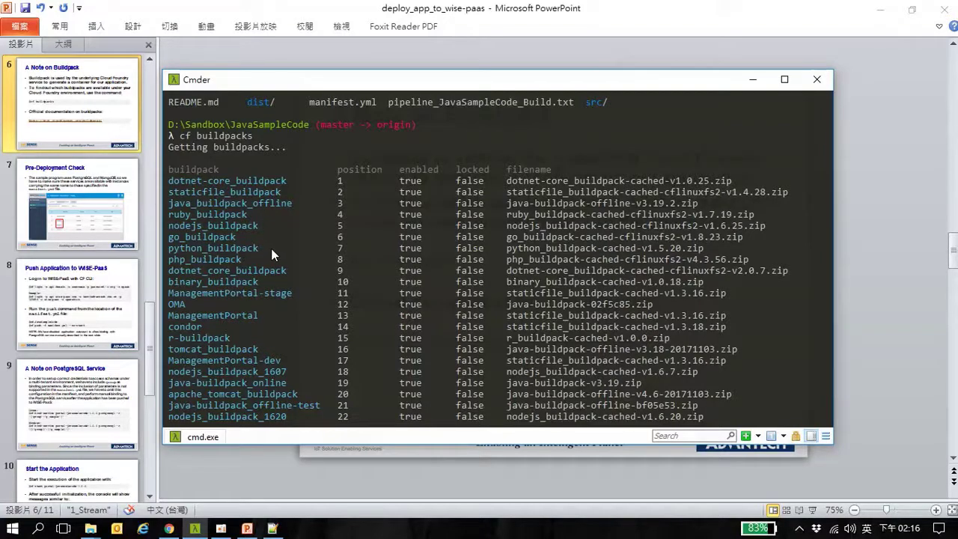
Review the cf buildpacks output in Cmder, then return to the 'A Note on Buildpack' slide
scroll(275, 259, up, 6)
scroll(276, 259, down, 8)
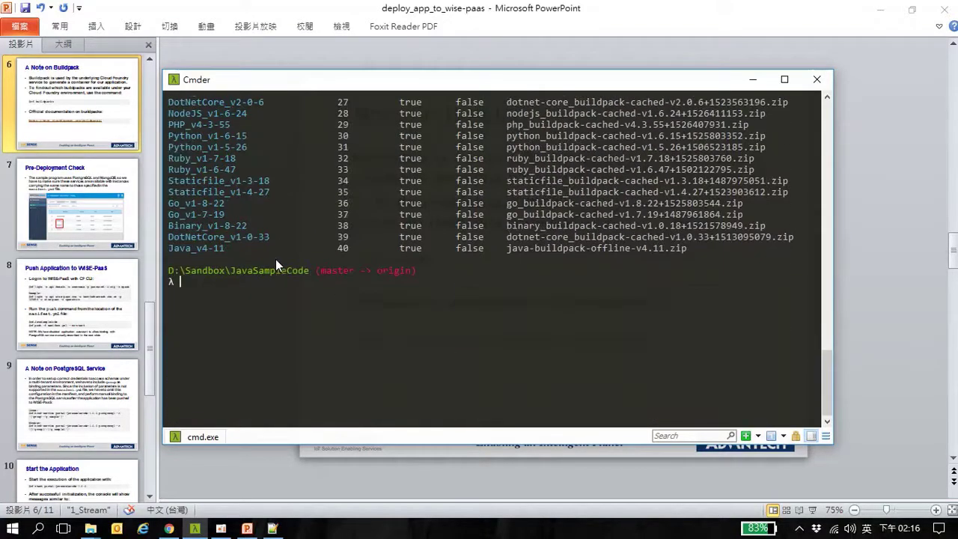
scroll(276, 259, up, 4)
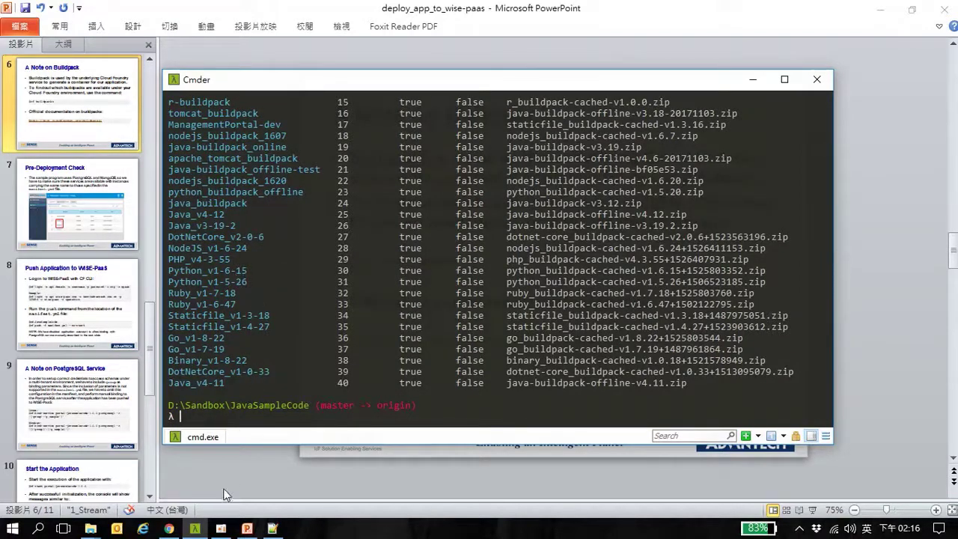
click(249, 528)
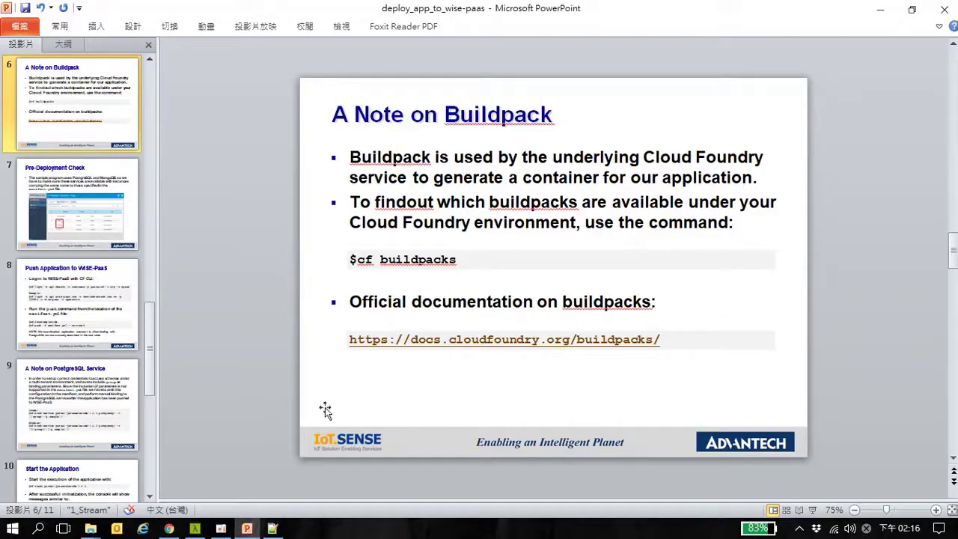
Open the Cloud Foundry Buildpacks docs page and scroll through the system buildpacks table
click(170, 530)
click(355, 11)
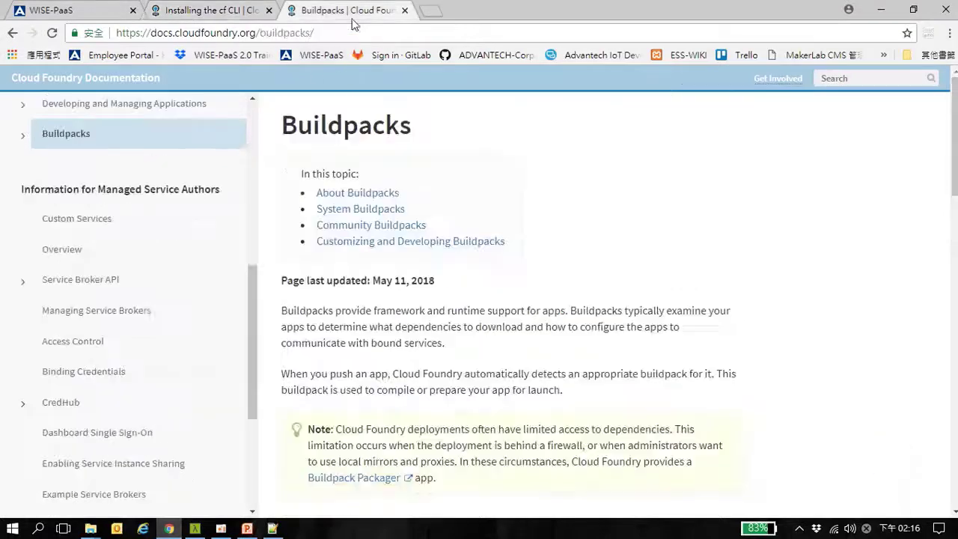
scroll(460, 247, down, 2)
scroll(460, 242, down, 4)
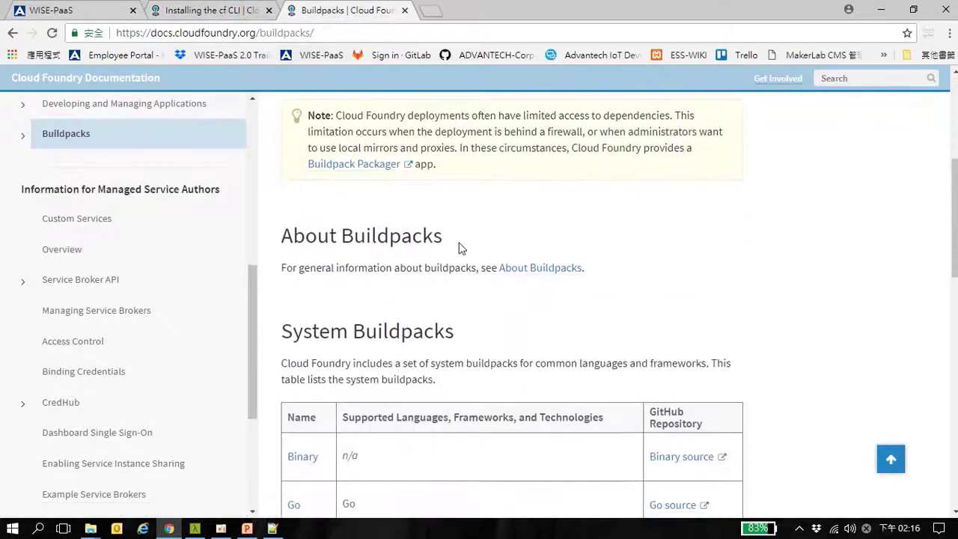
scroll(562, 360, down, 2)
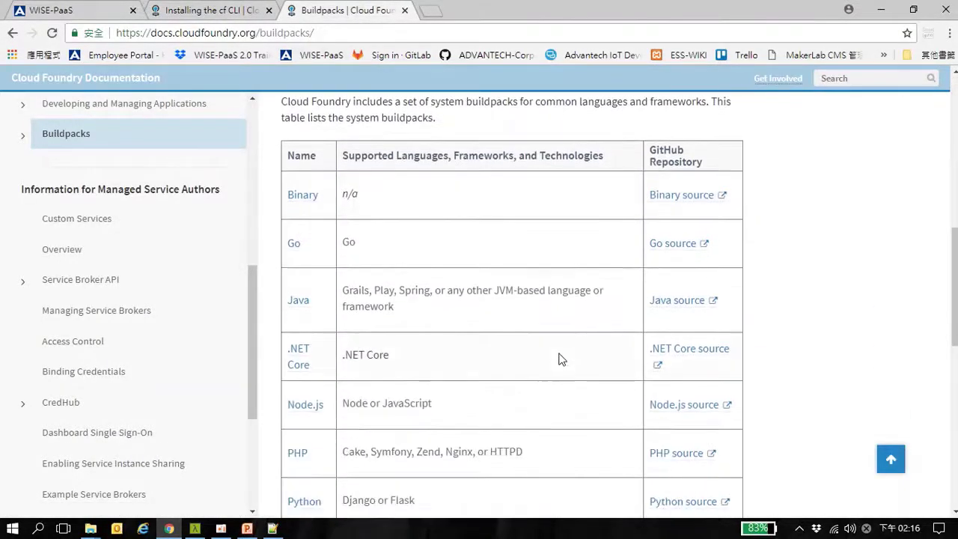
scroll(561, 359, down, 1)
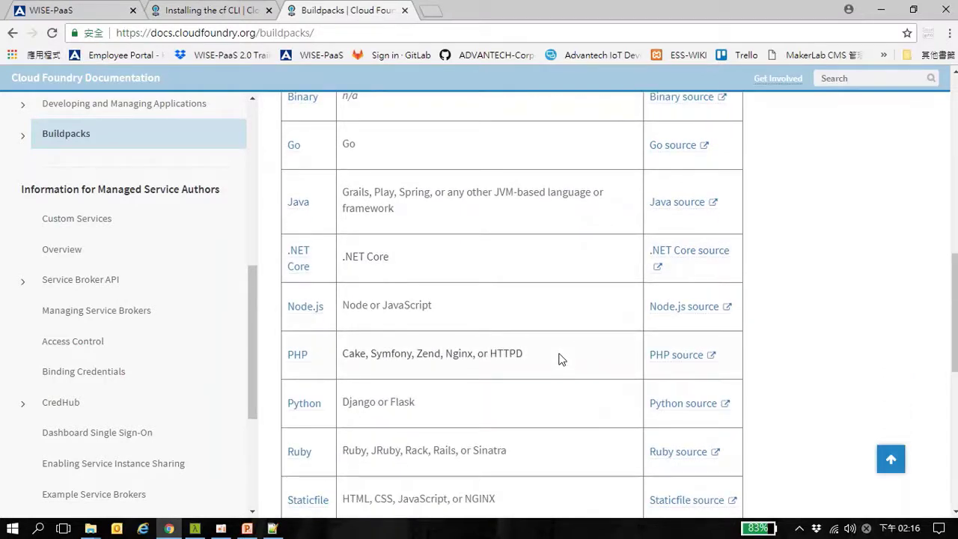
scroll(561, 359, down, 1)
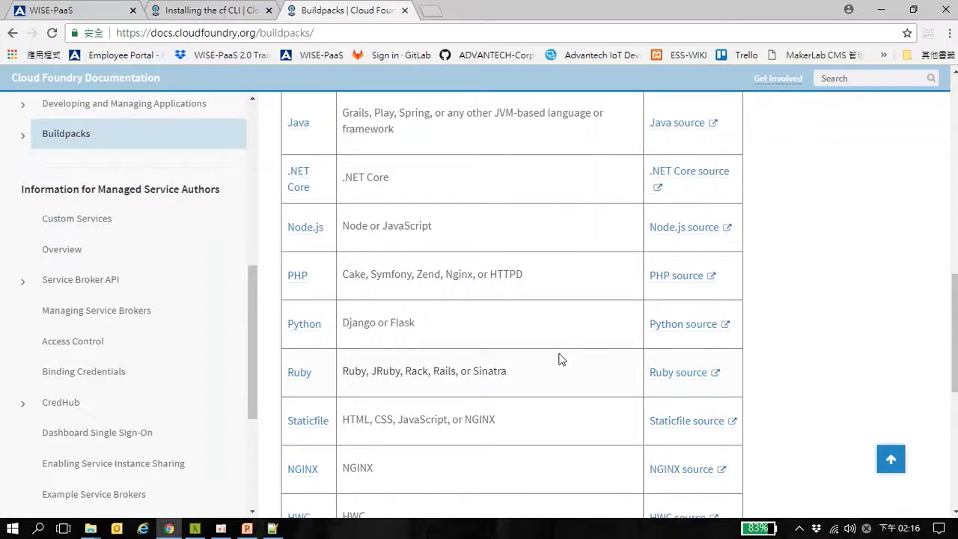
scroll(561, 359, down, 1)
scroll(561, 359, down, 1)
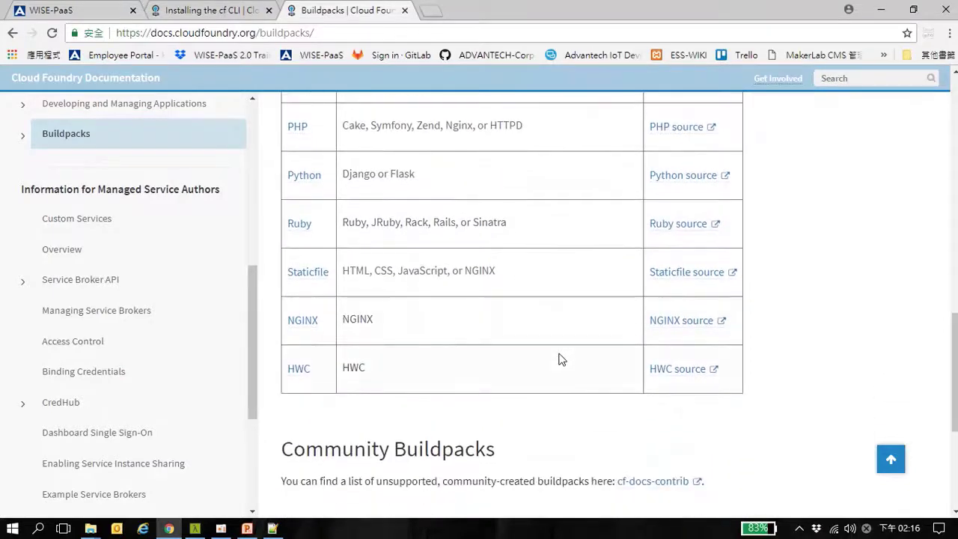
scroll(561, 357, up, 2)
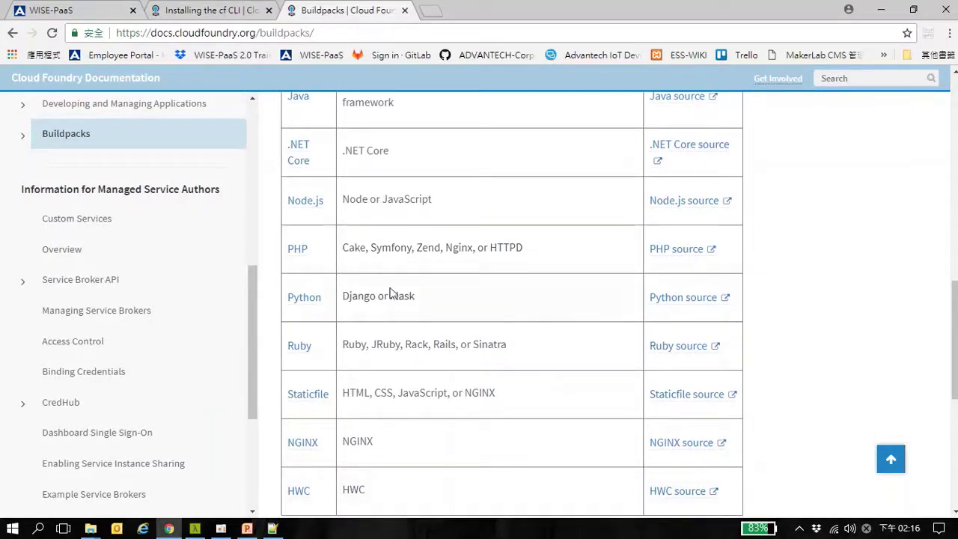
scroll(389, 293, up, 1)
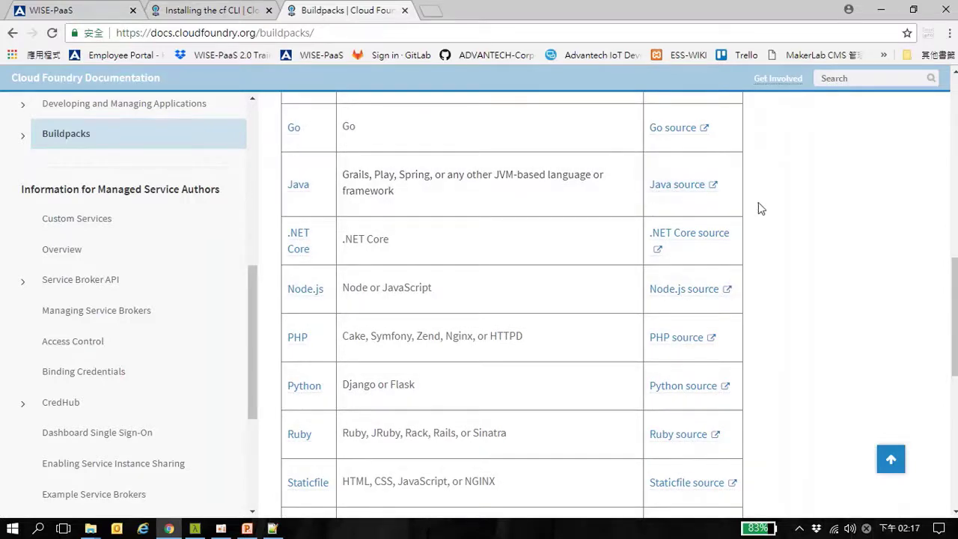
scroll(758, 208, up, 1)
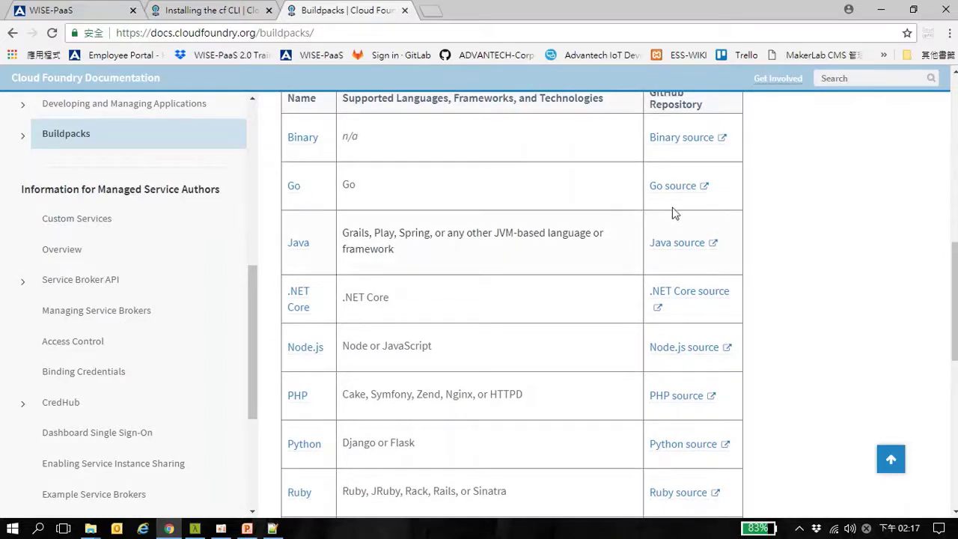
scroll(786, 261, up, 1)
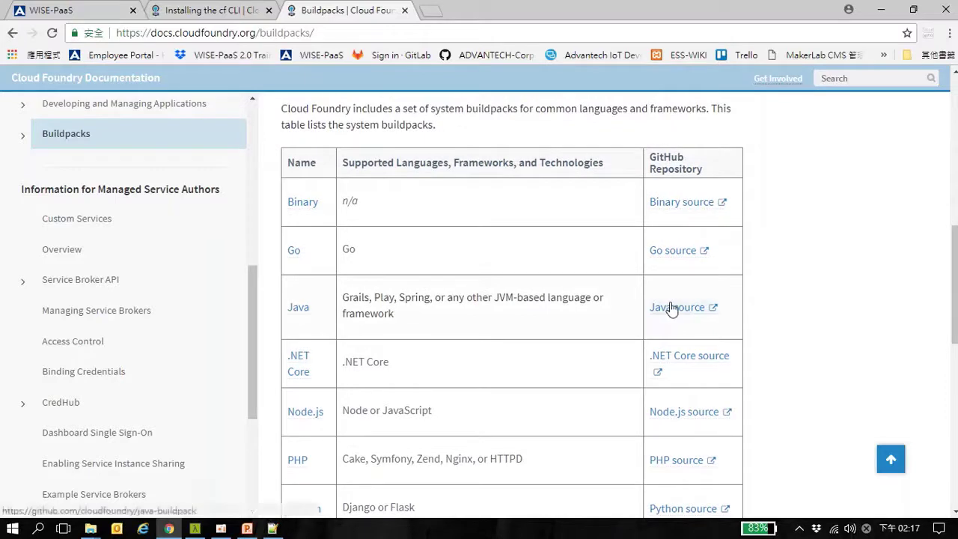
Open the Java buildpack's cloudfoundry/java-buildpack GitHub repository, read its README, then return to PowerPoint
click(672, 308)
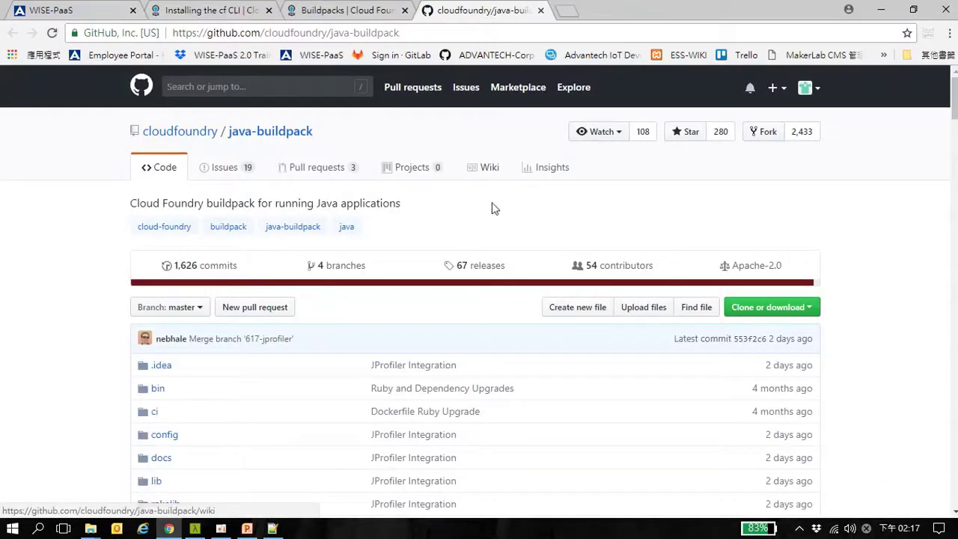
scroll(436, 227, down, 1)
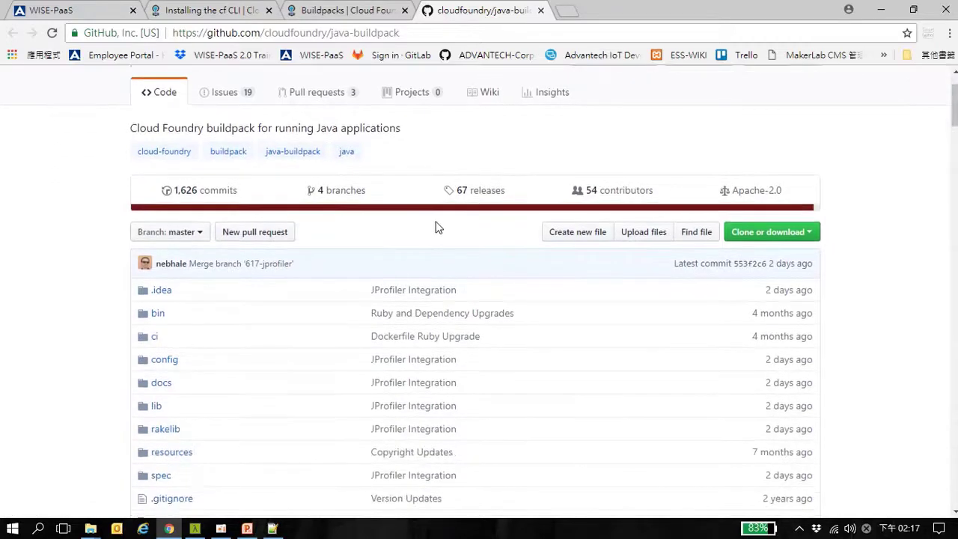
scroll(437, 227, down, 1)
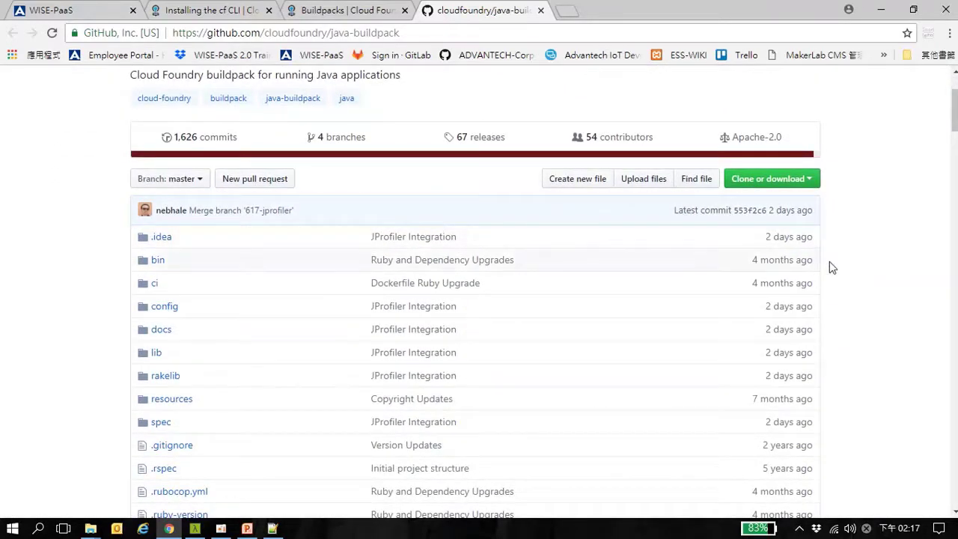
scroll(839, 266, down, 3)
scroll(838, 272, down, 6)
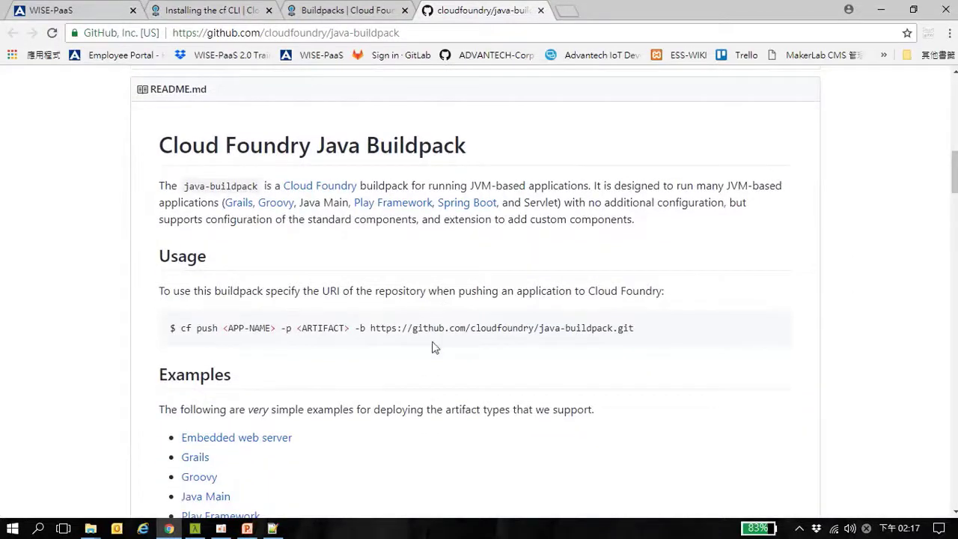
click(247, 529)
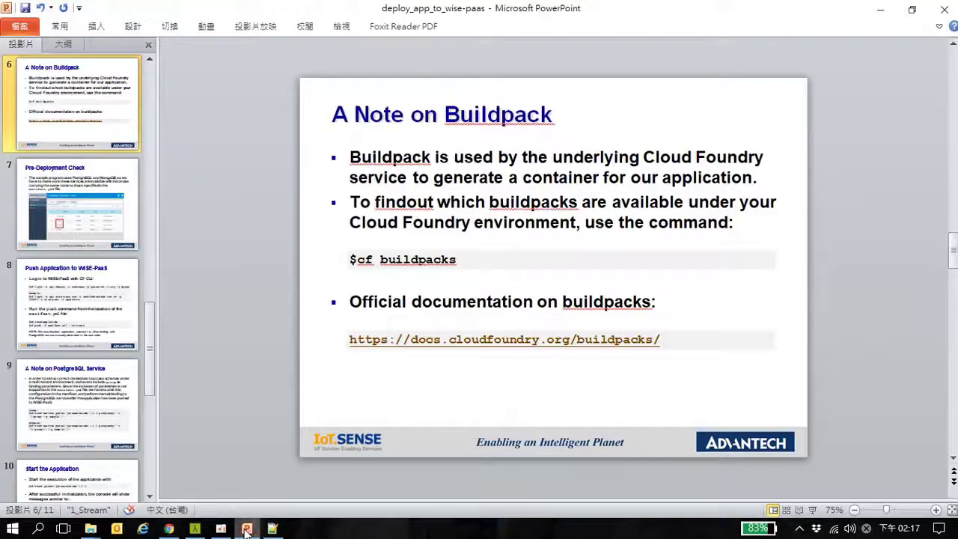
Show the 'Pre-Deployment Check' slide, then bring the java-buildpack GitHub page back
click(117, 178)
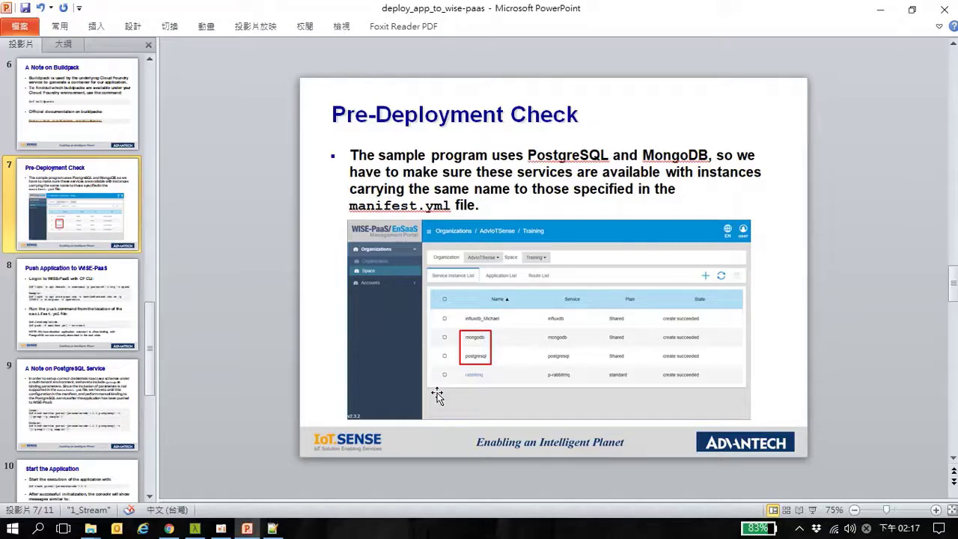
click(171, 528)
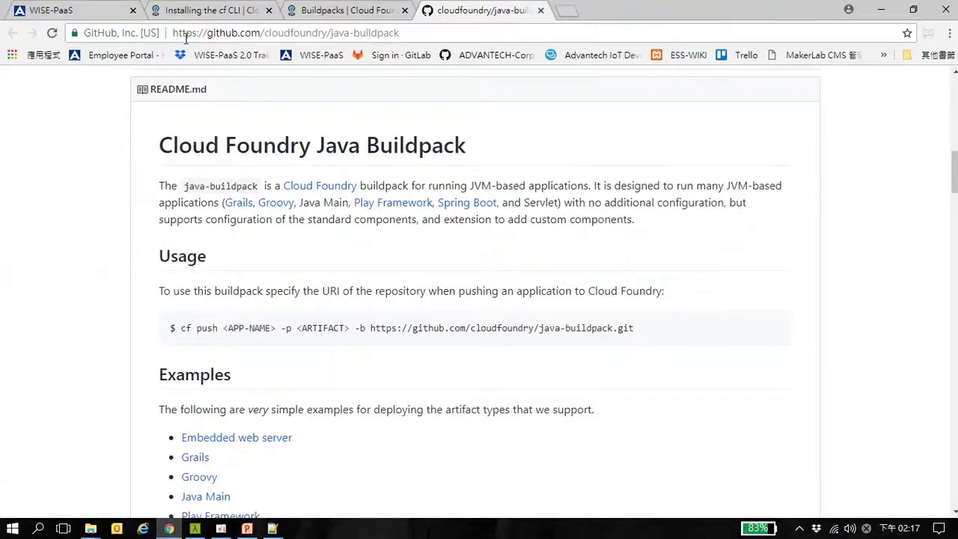
Sign in to WISE-PaaS Developer Network with the account e-mail and password
click(101, 10)
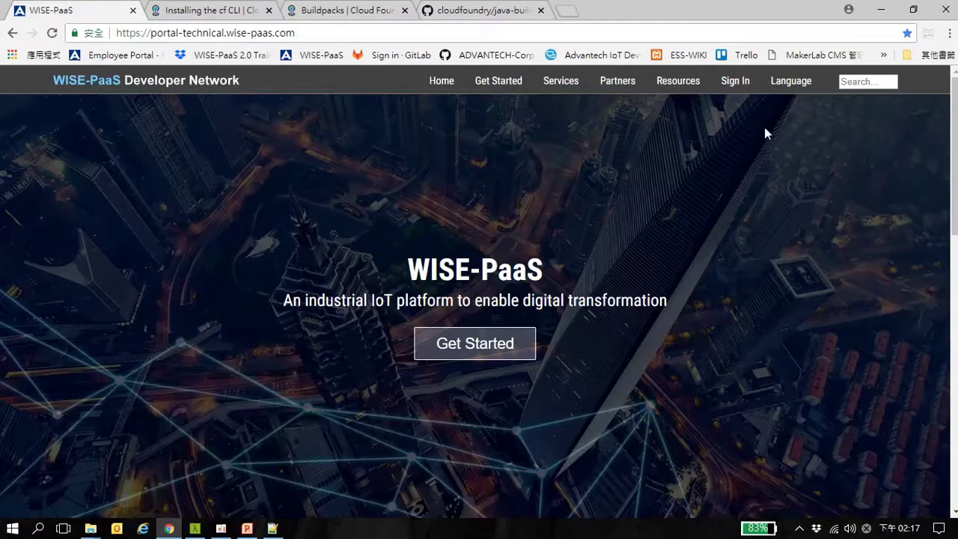
click(745, 87)
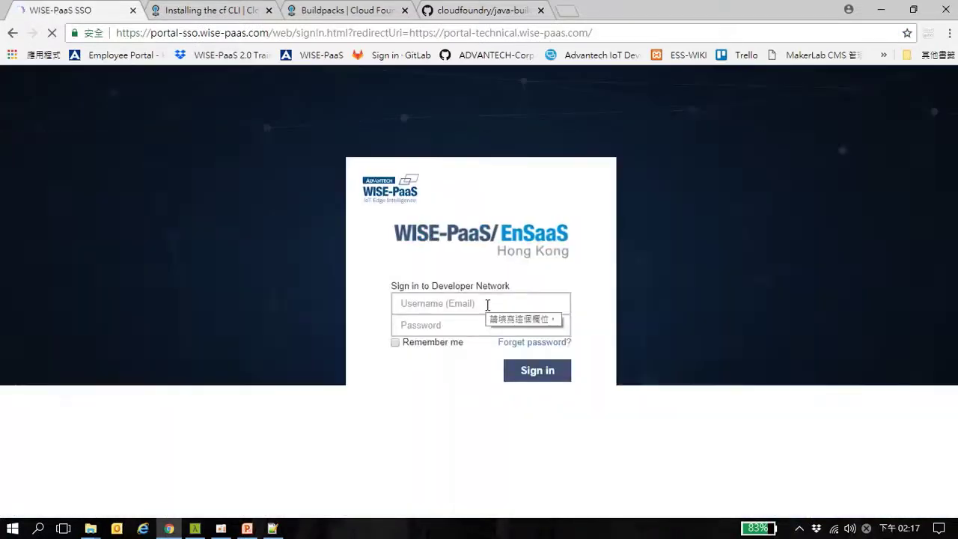
click(488, 305)
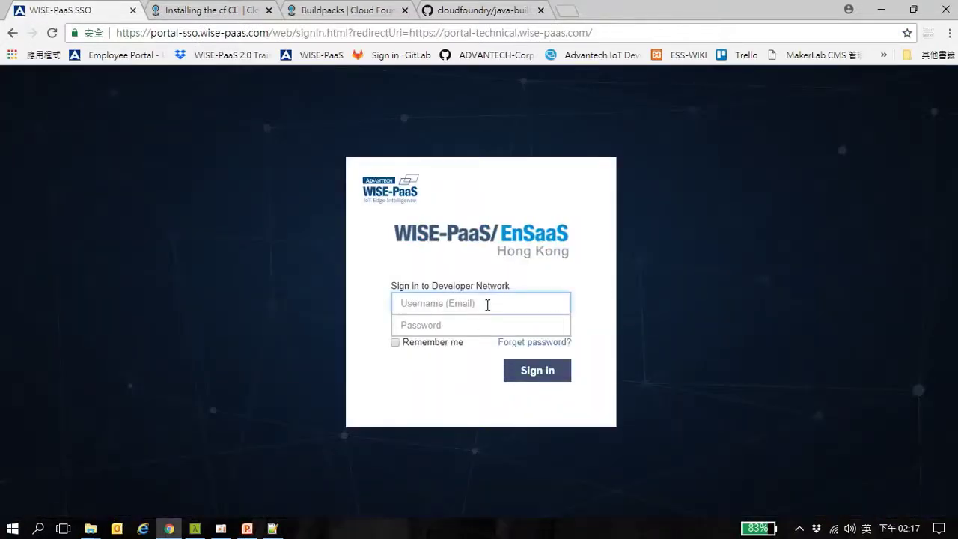
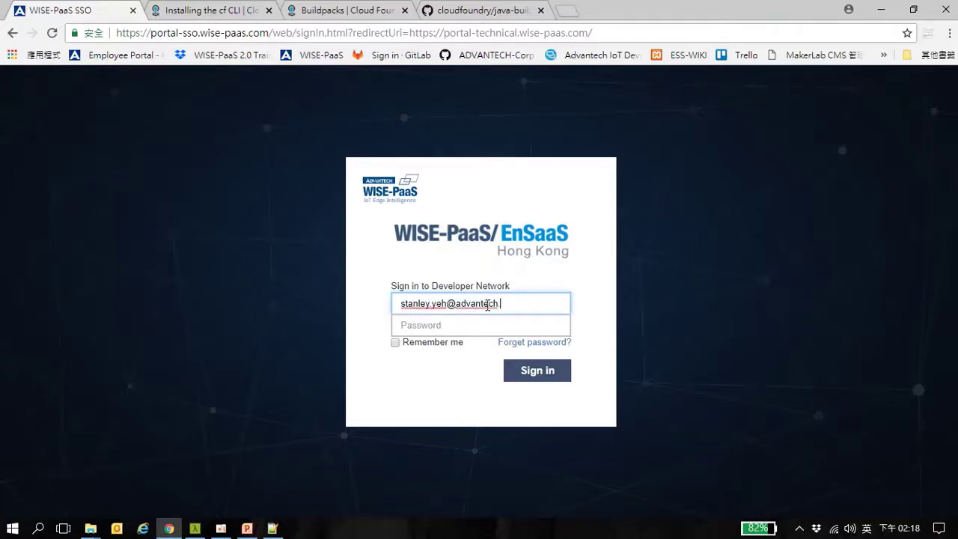
click(433, 327)
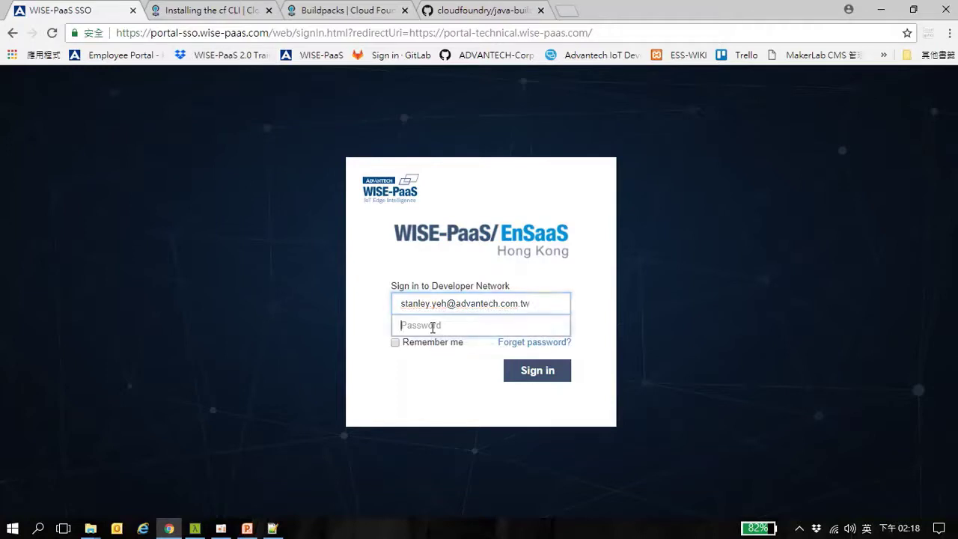
text(•)
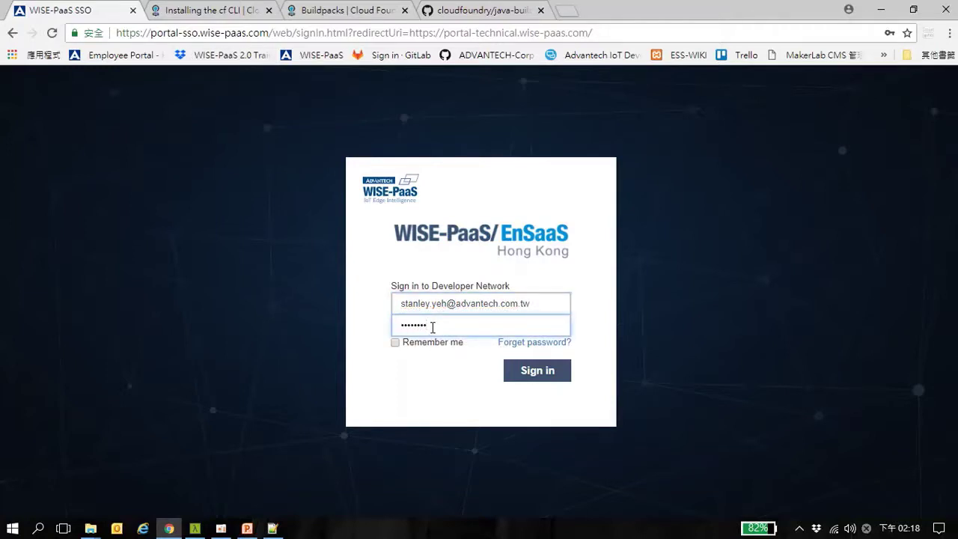
click(550, 373)
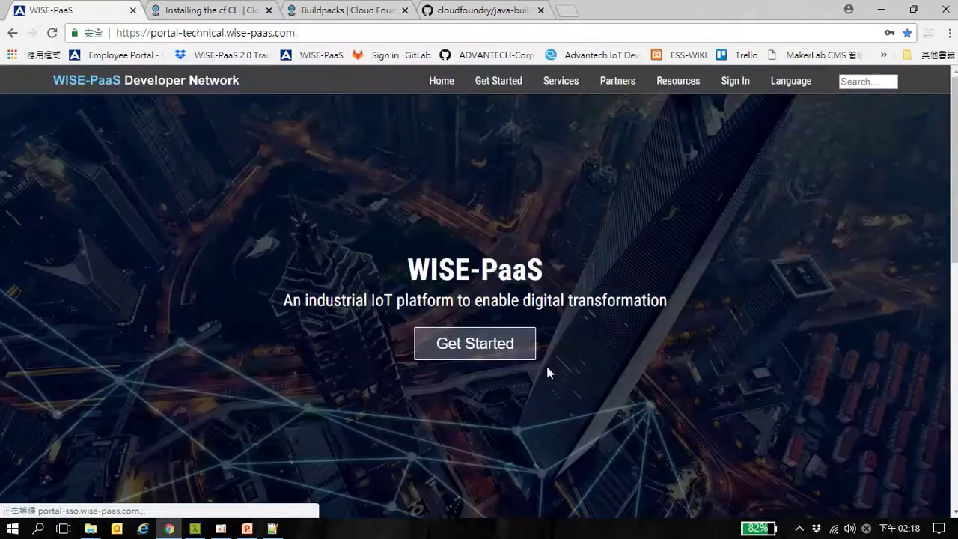
Check that AdvIoTSense's Develop space lists mongodb and postgresql instances, then return to PowerPoint
mouse_move(725, 88)
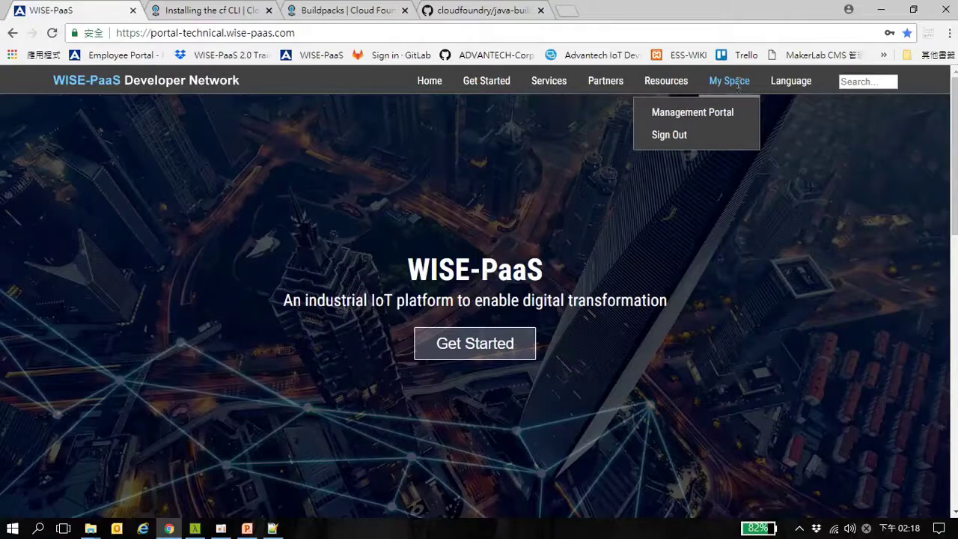
click(704, 114)
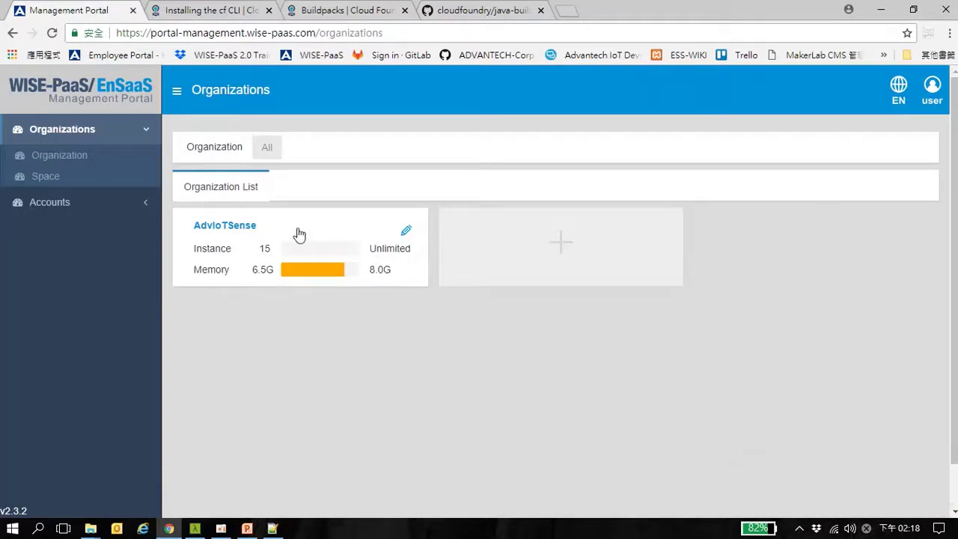
click(231, 233)
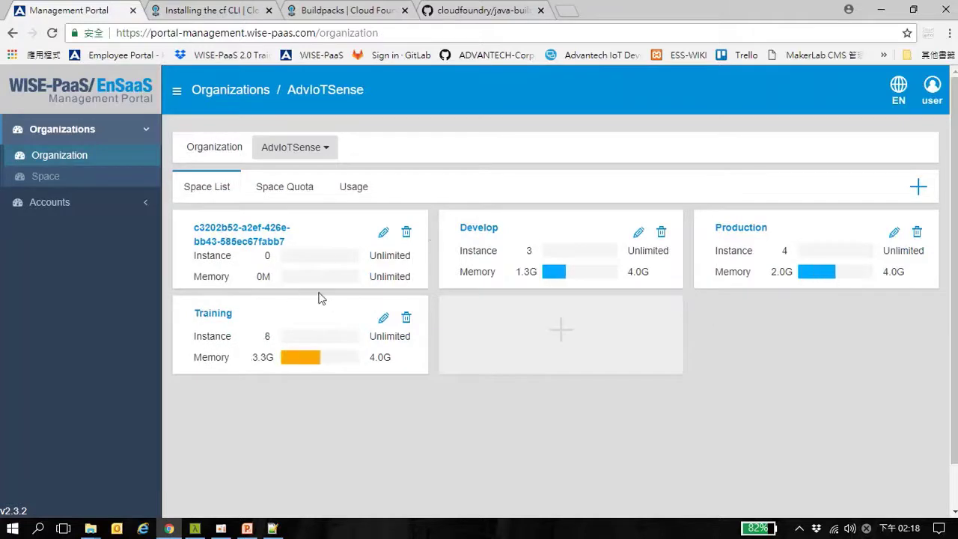
click(483, 234)
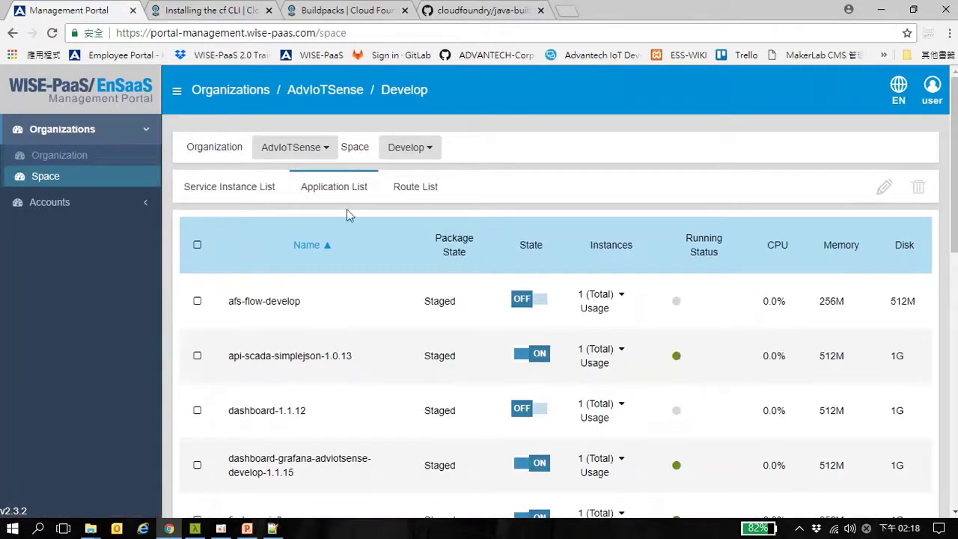
click(241, 193)
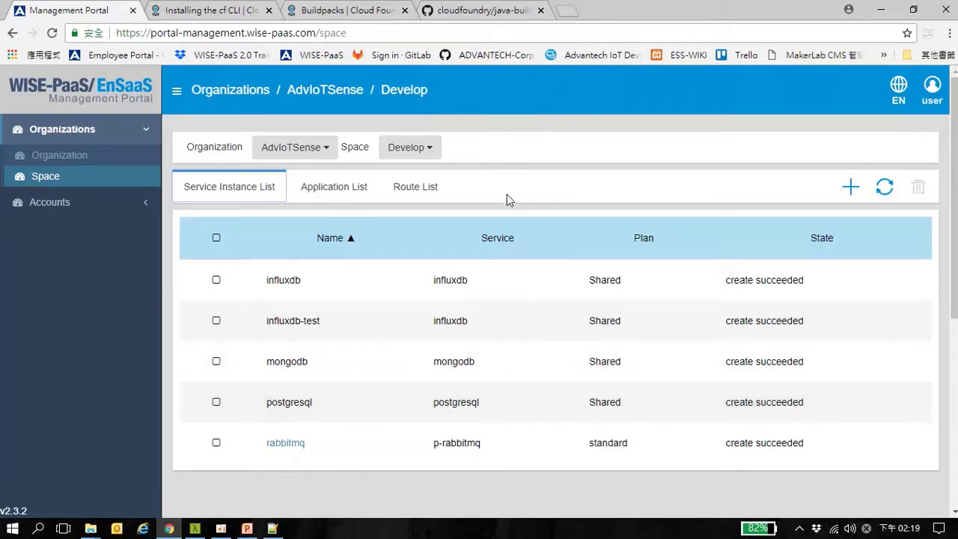
click(250, 530)
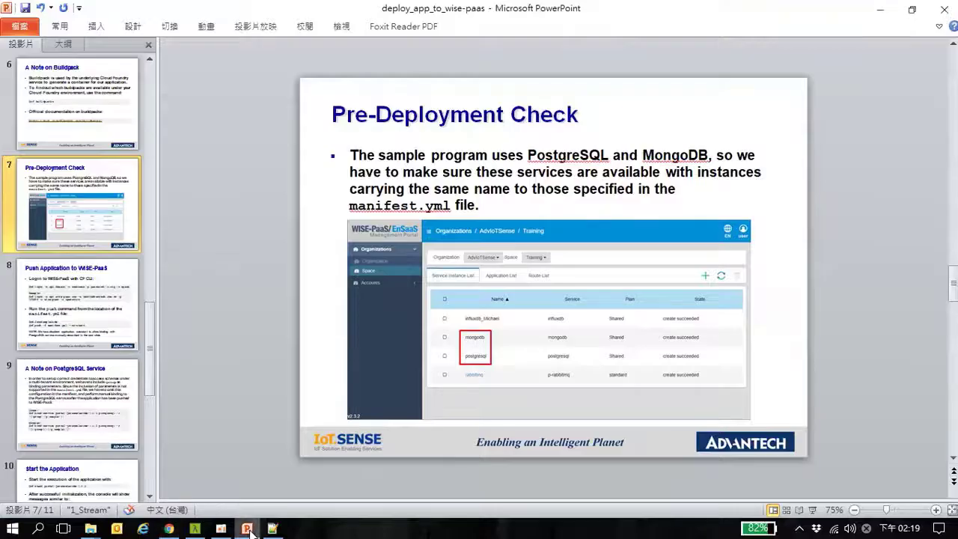
Go to the 'Push Application to WISE-PaaS' slide, then bring up manifest.yml in Notepad++
click(116, 312)
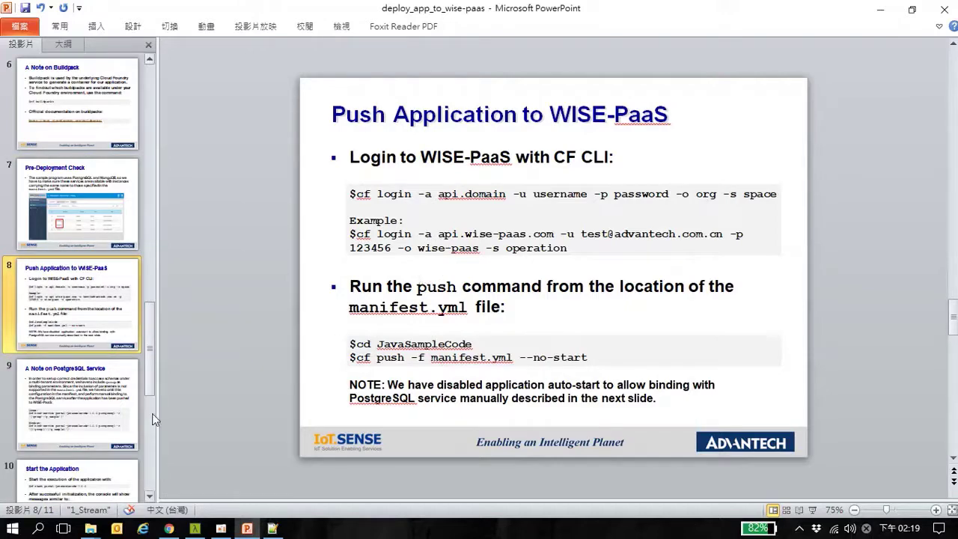
click(272, 529)
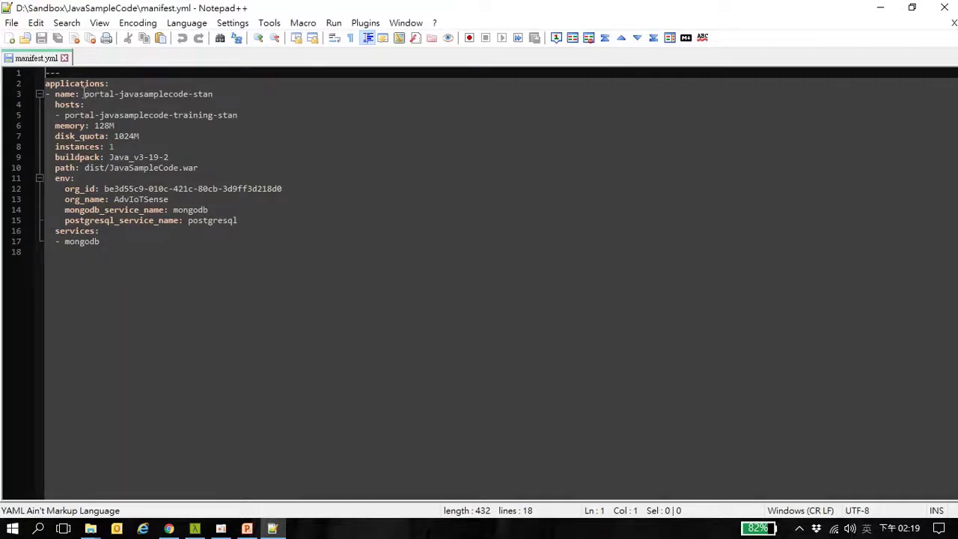
Rename the app and host in manifest.yml to javasamplecode-stan
drag(84, 93, 120, 94)
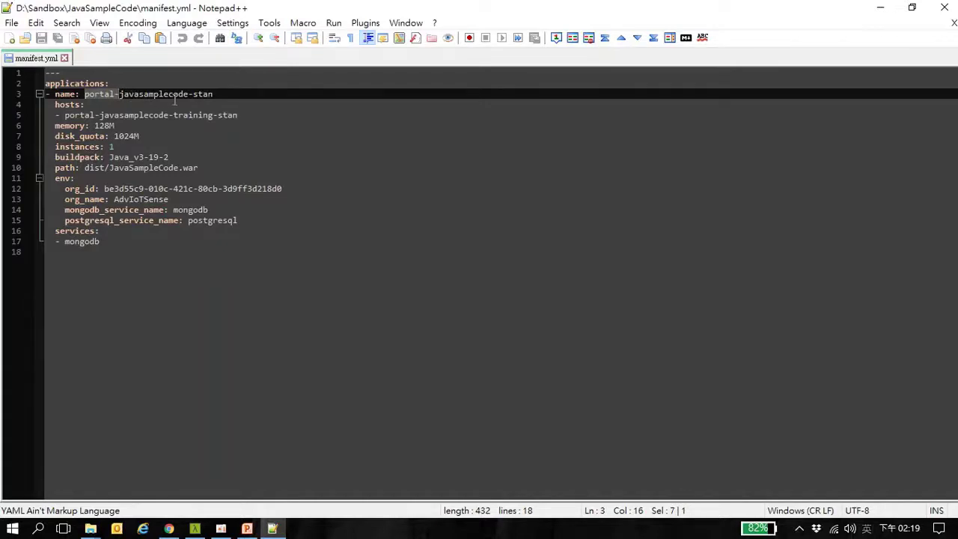
key(Delete)
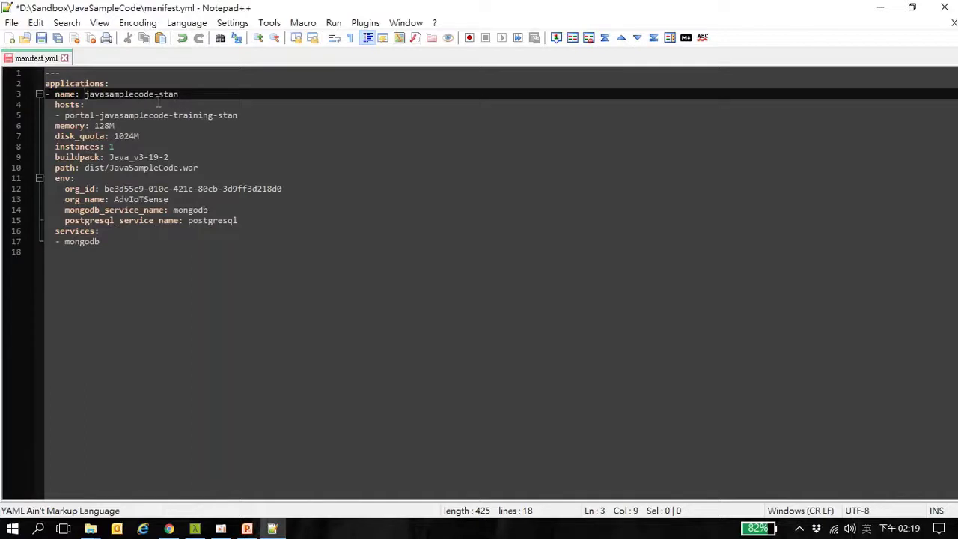
click(100, 114)
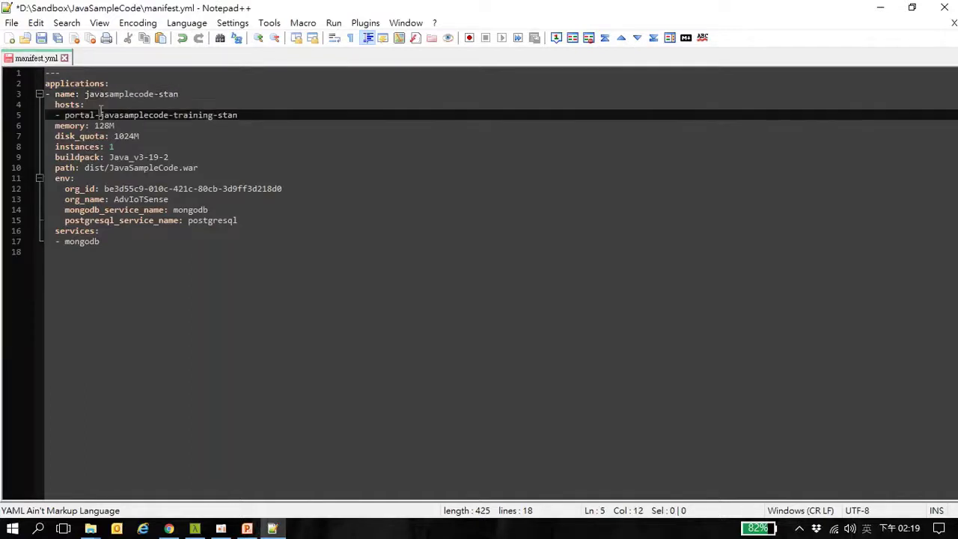
key(BackSpace)
key(BackSpace)
key(BackSpace)
key(BackSpace)
key(BackSpace)
key(BackSpace)
key(BackSpace)
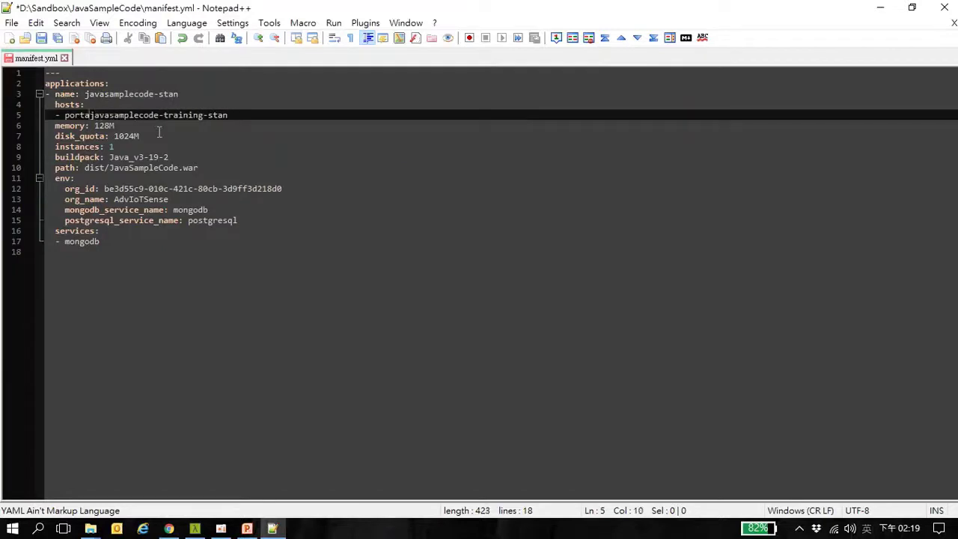
key(Right)
key(Right)
key(Right)
key(Right)
key(Right)
key(Right)
key(Right)
key(Right)
key(Right)
key(Right)
key(Right)
key(Right)
key(Right)
key(Right)
key(Right)
key(Right)
key(Right)
key(Right)
key(Right)
key(Right)
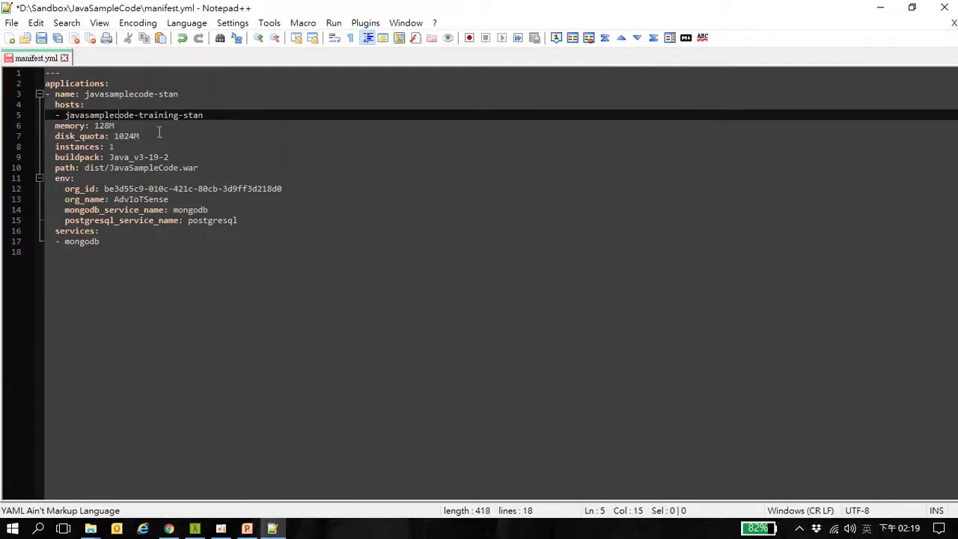
key(BackSpace)
key(BackSpace)
key(BackSpace)
key(BackSpace)
key(BackSpace)
key(BackSpace)
key(BackSpace)
key(BackSpace)
key(BackSpace)
Change the memory to 64M and clear the buildpack value
key(Down)
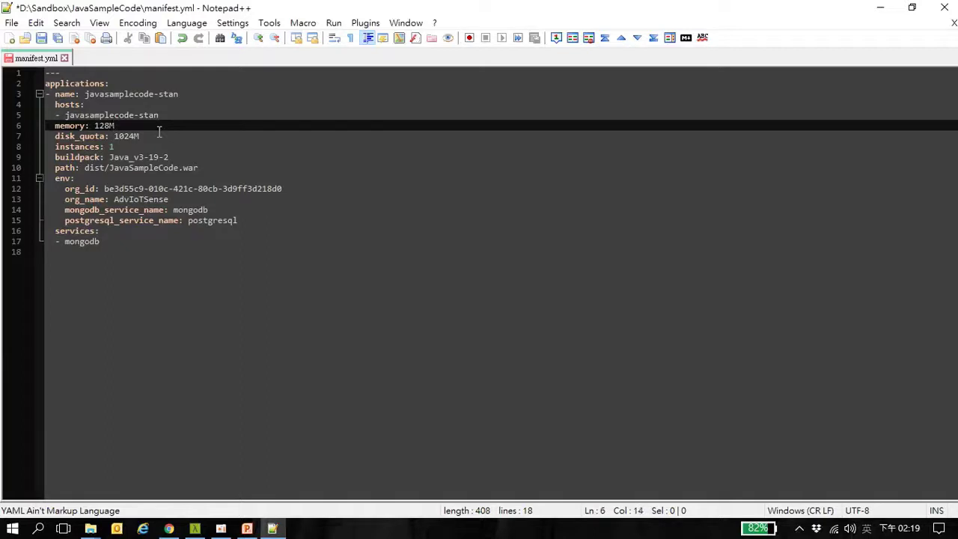
key(BackSpace)
key(BackSpace)
key(BackSpace)
text(64)
key(Down)
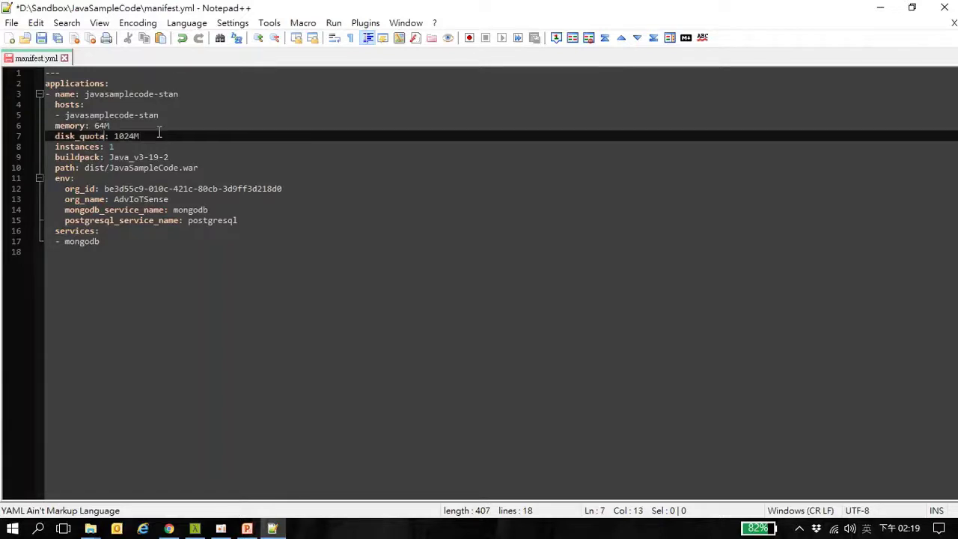
key(Right)
key(Right)
key(Right)
key(Right)
key(Down)
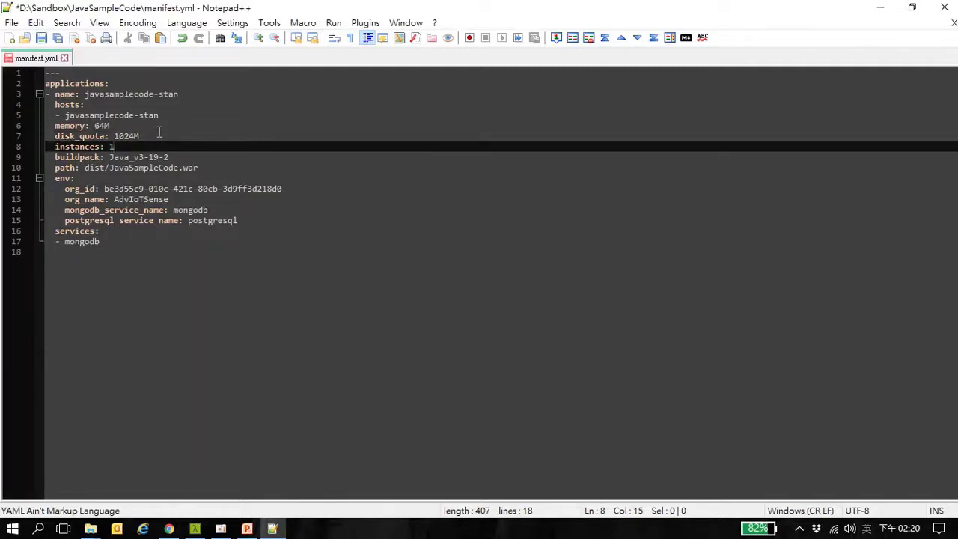
key(Down)
key(Right)
key(Right)
key(Right)
key(Right)
key(Right)
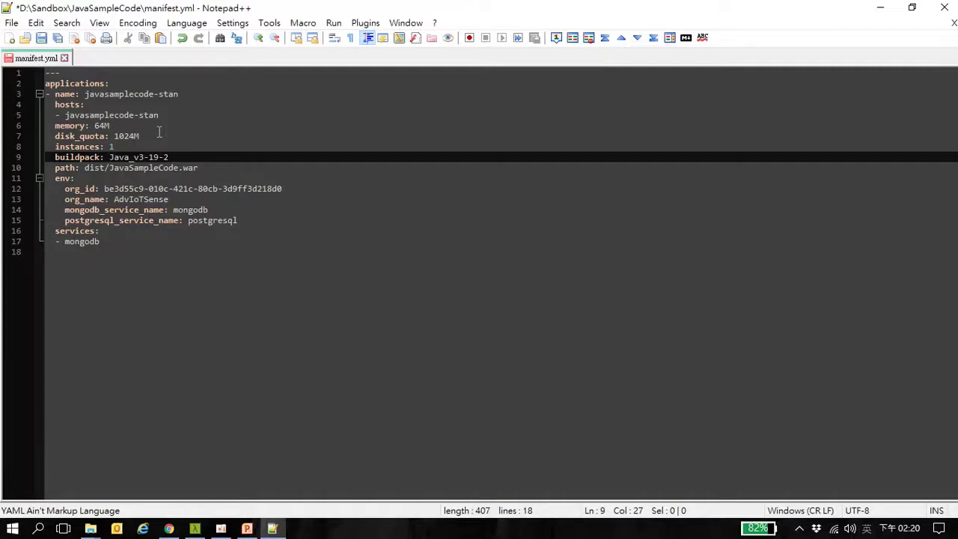
key(BackSpace)
key(BackSpace)
key(BackSpace)
key(BackSpace)
key(BackSpace)
key(BackSpace)
key(BackSpace)
key(BackSpace)
key(BackSpace)
key(BackSpace)
key(BackSpace)
key(BackSpace)
key(BackSpace)
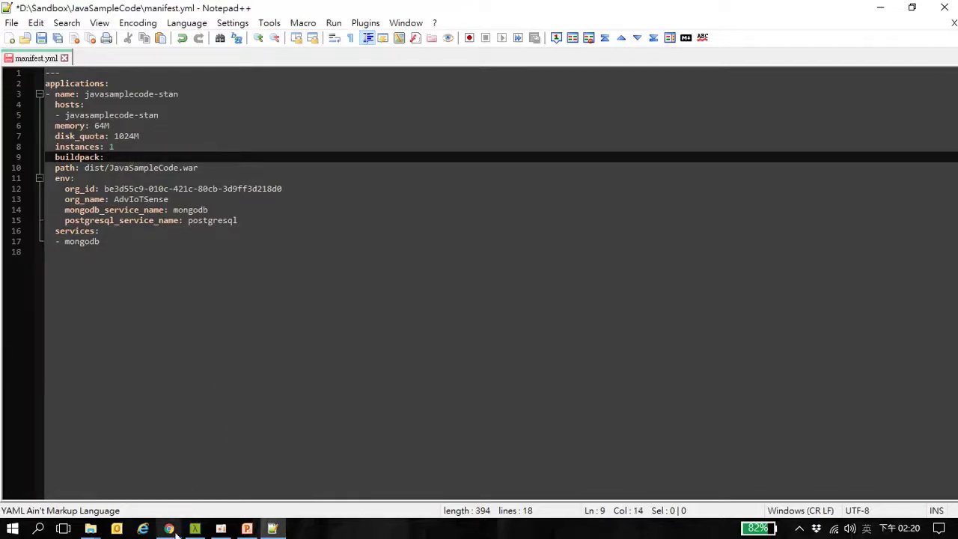
mouse_move(173, 530)
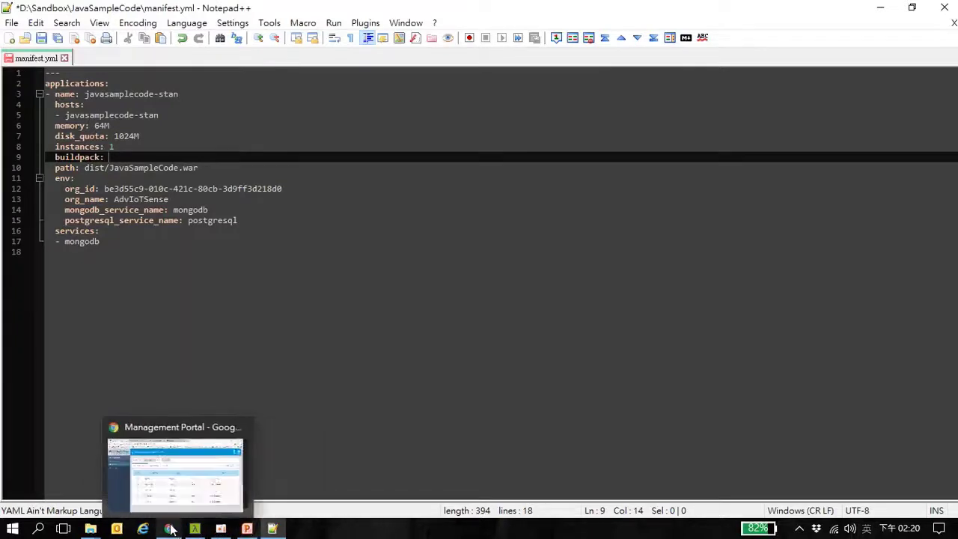
Copy the git URL from the java-buildpack README's Usage section and return to manifest.yml
click(171, 529)
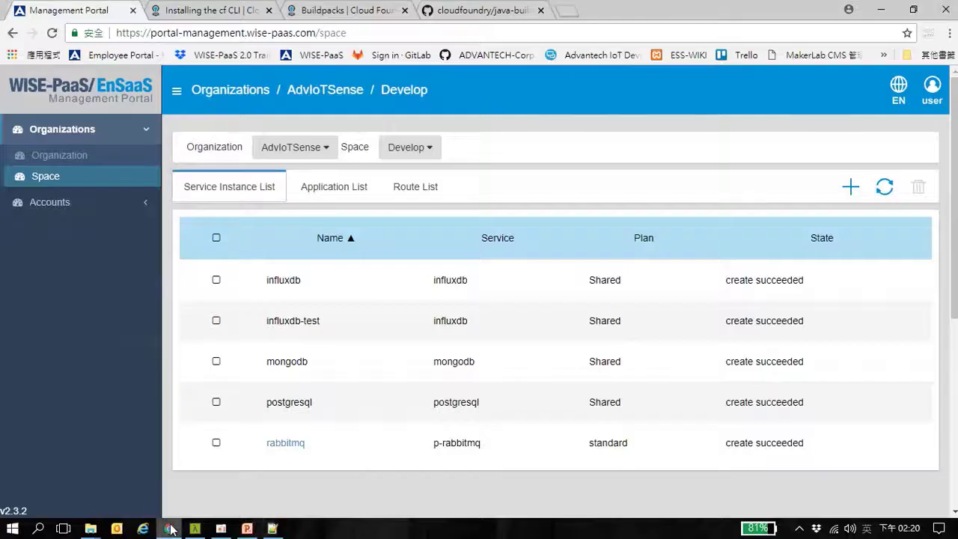
click(488, 11)
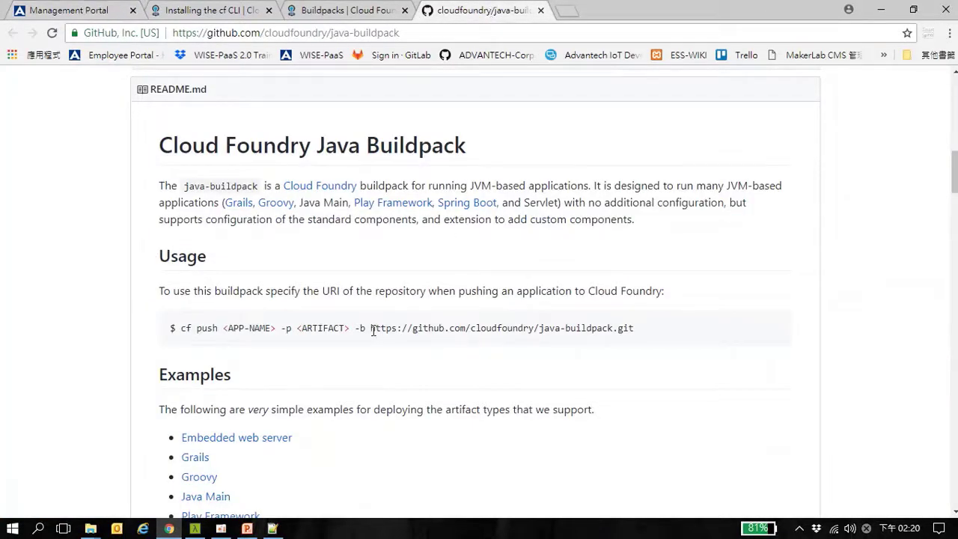
scroll(469, 266, up, 7)
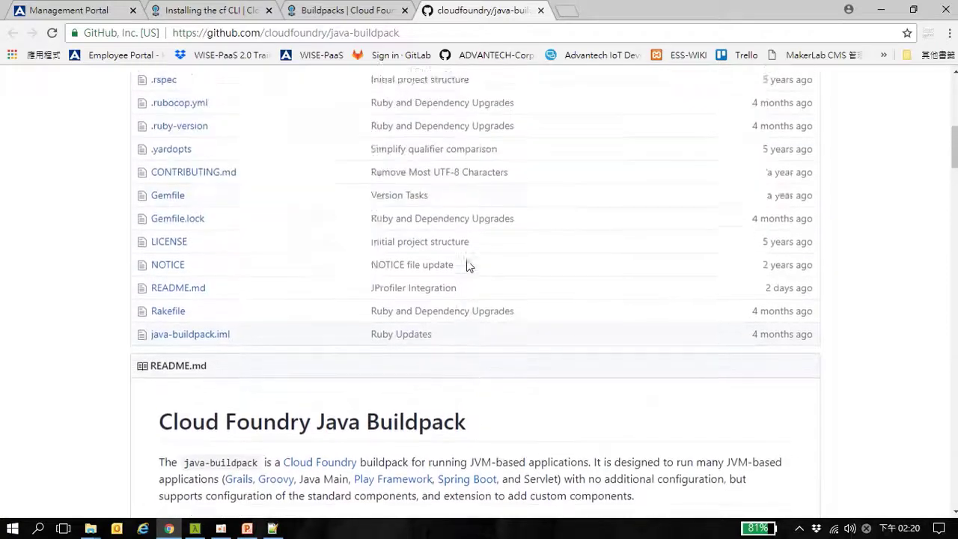
scroll(469, 265, up, 4)
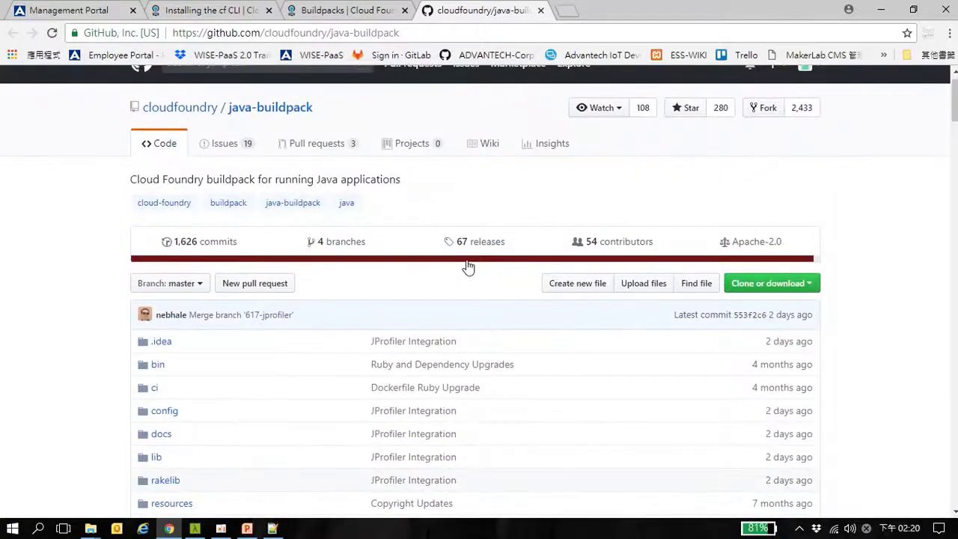
scroll(438, 306, down, 7)
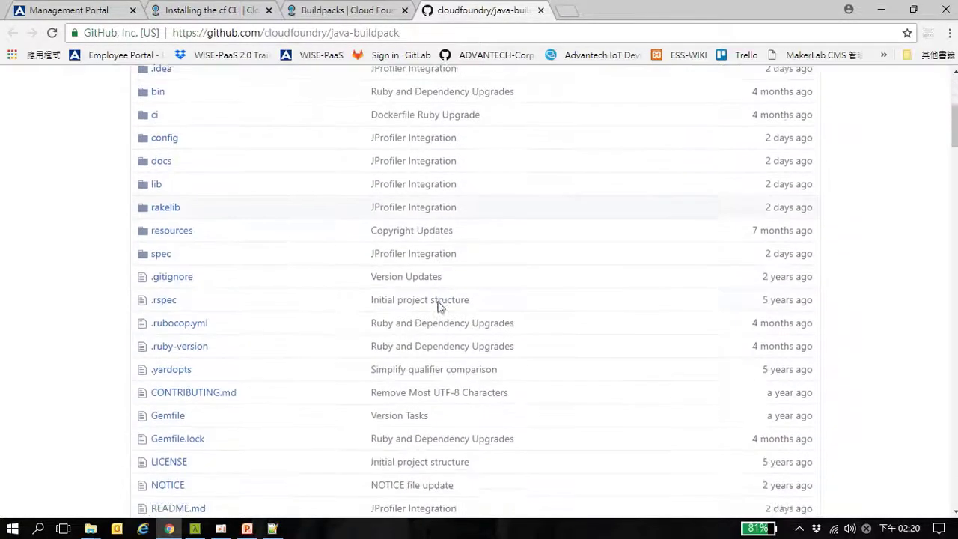
scroll(439, 307, down, 3)
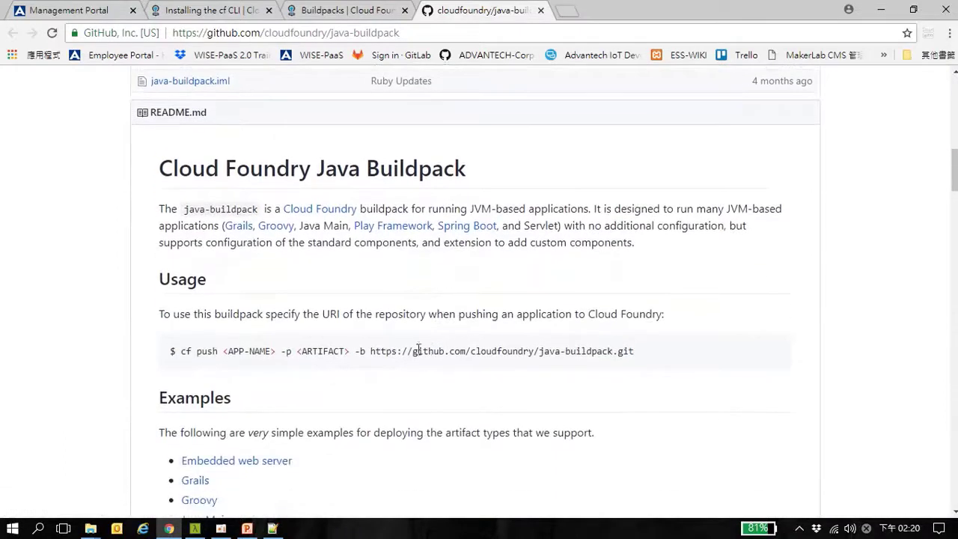
drag(369, 349, 635, 350)
key(ctrl+c)
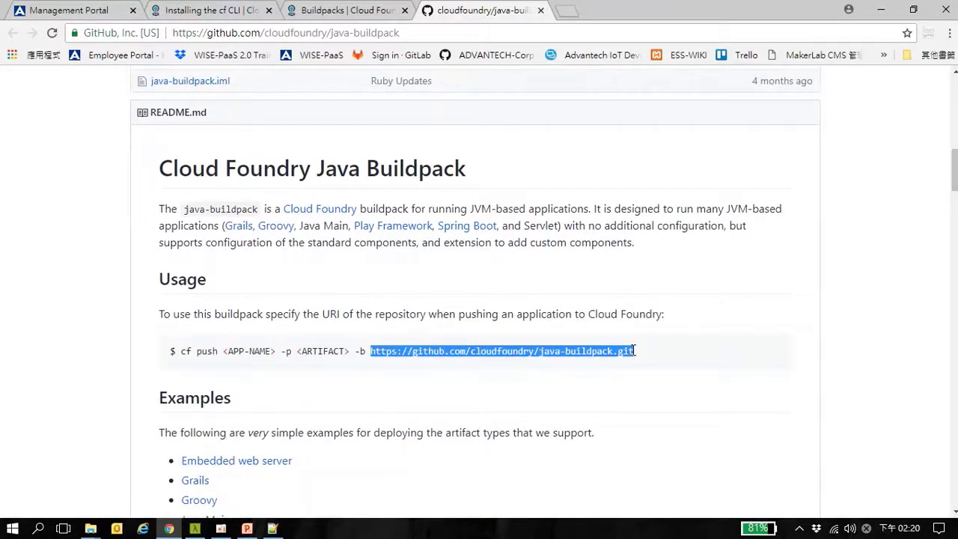
click(676, 349)
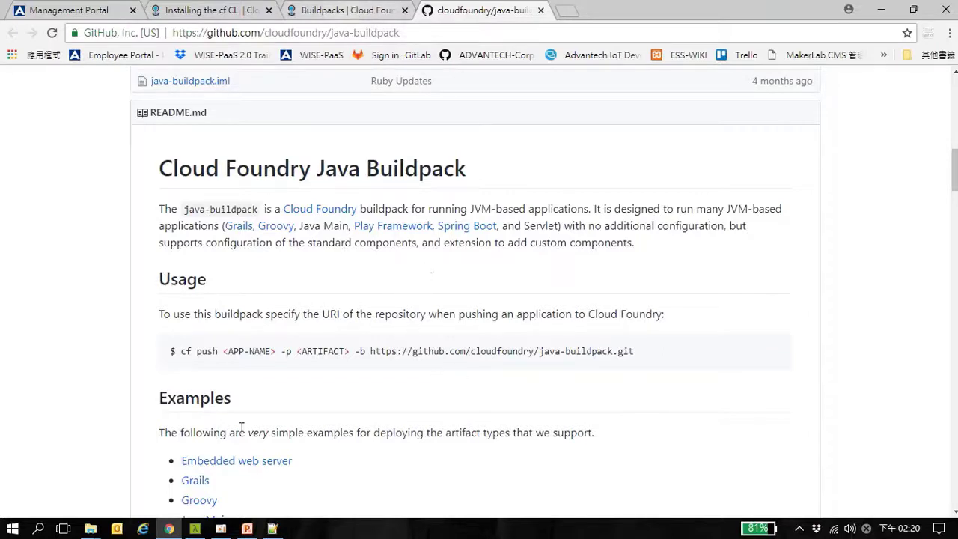
click(273, 529)
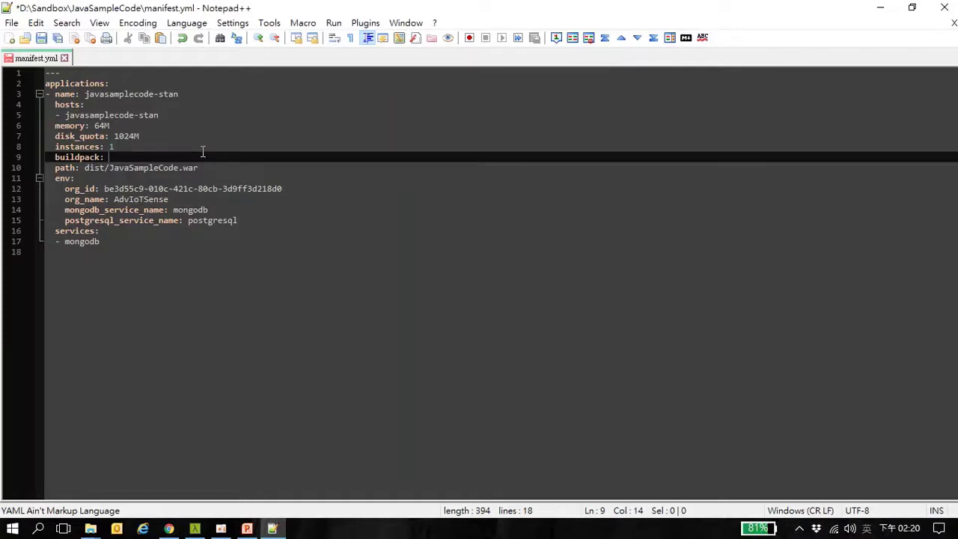
key(ctrl+v)
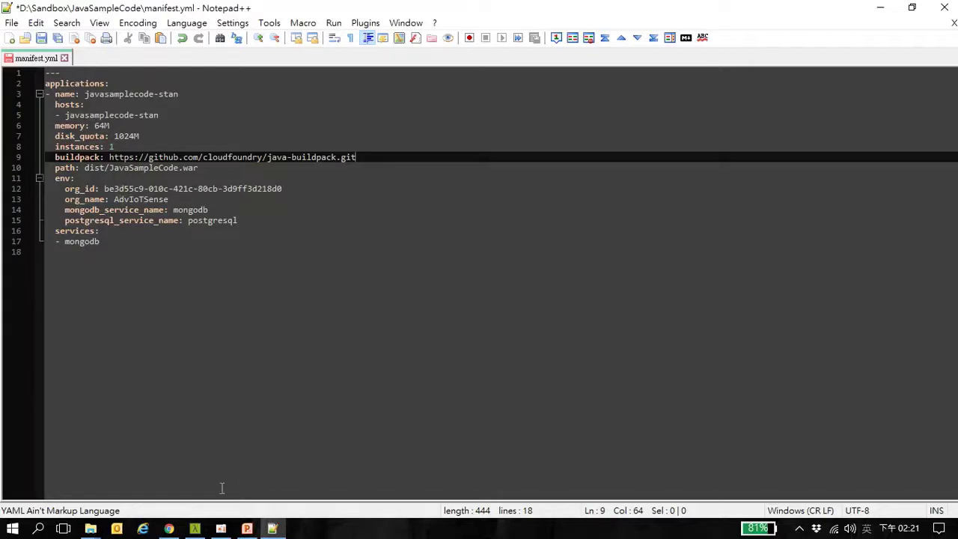
click(169, 529)
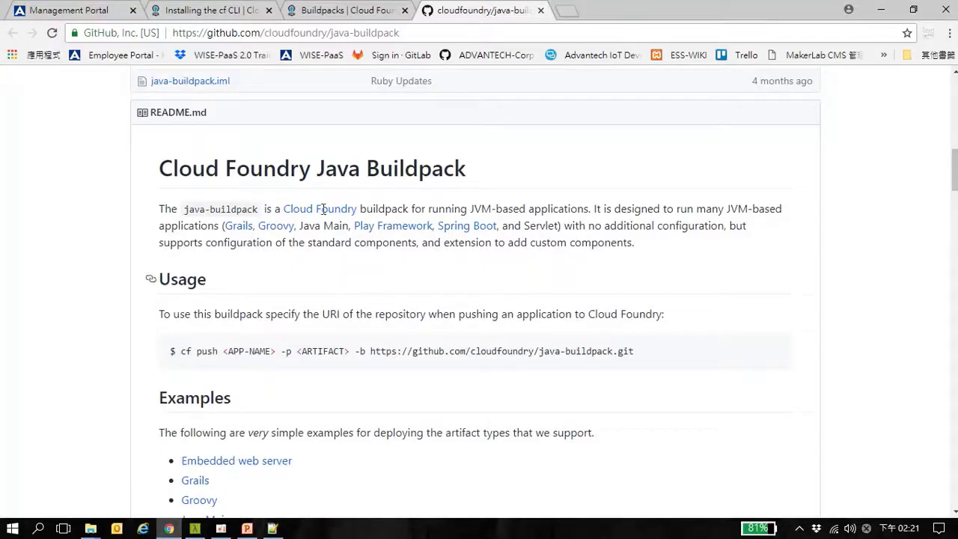
Open the user's profile page from the Accounts section of the Management Portal
click(96, 15)
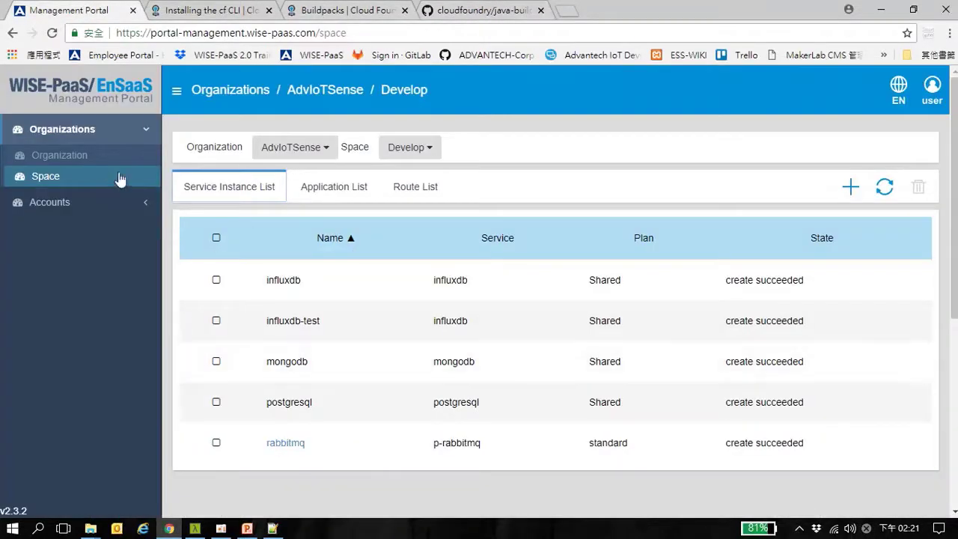
click(65, 203)
click(65, 191)
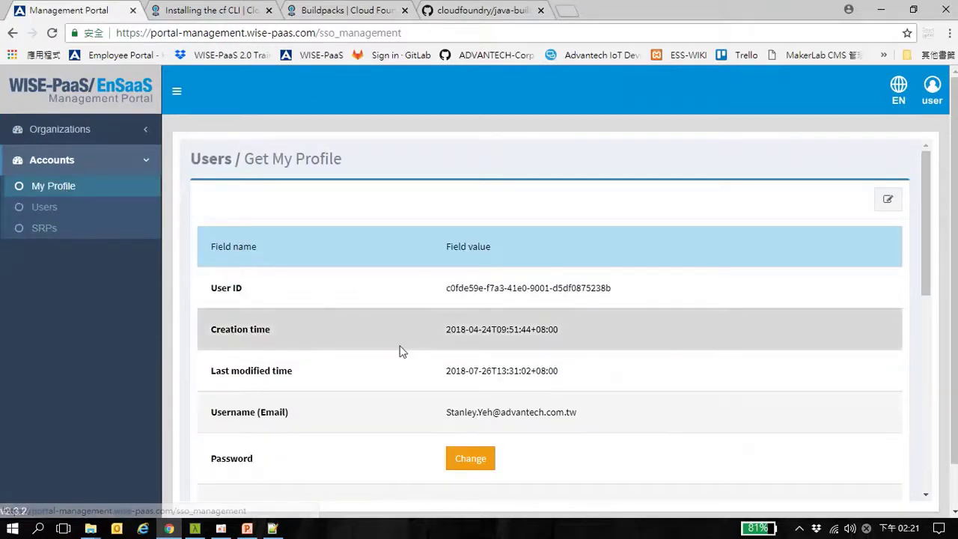
scroll(400, 350, down, 3)
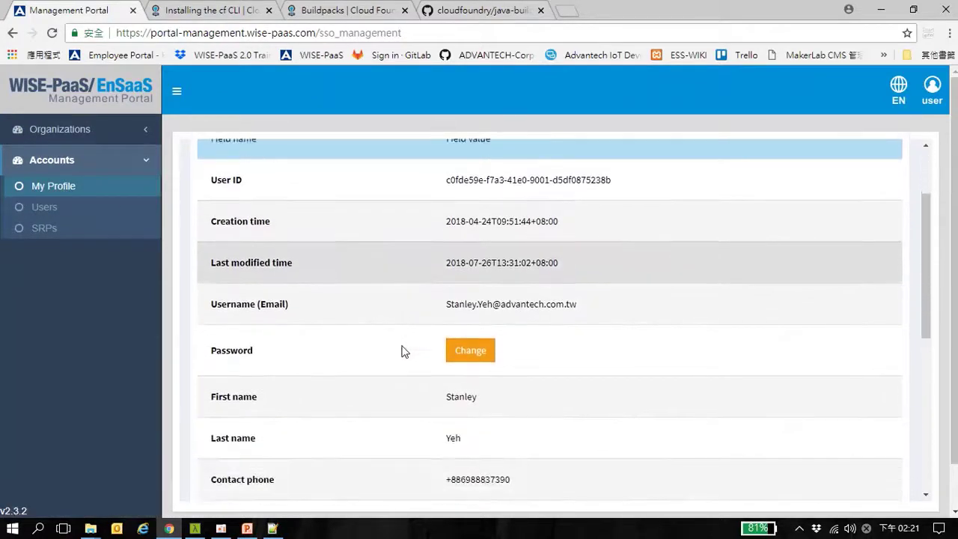
scroll(401, 351, down, 10)
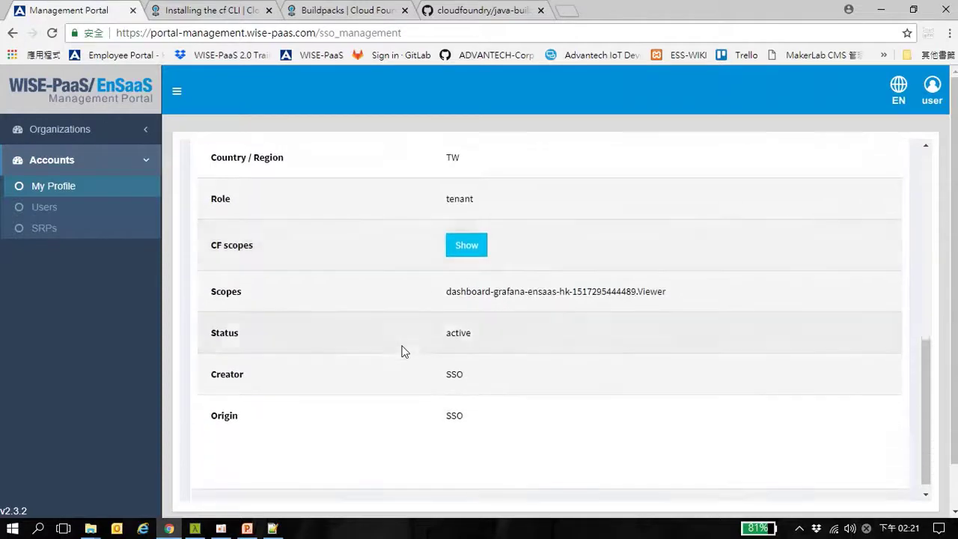
scroll(401, 350, up, 3)
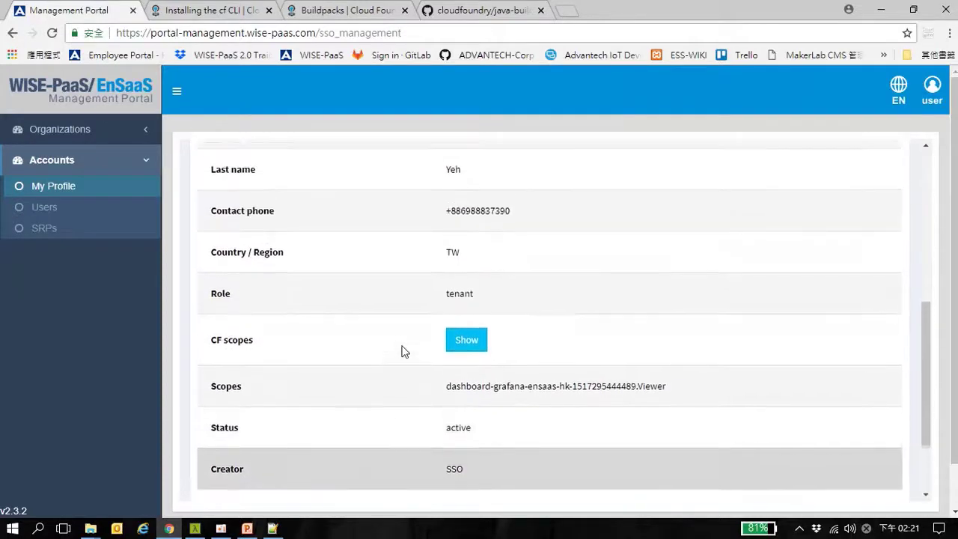
scroll(402, 351, up, 2)
scroll(401, 351, up, 6)
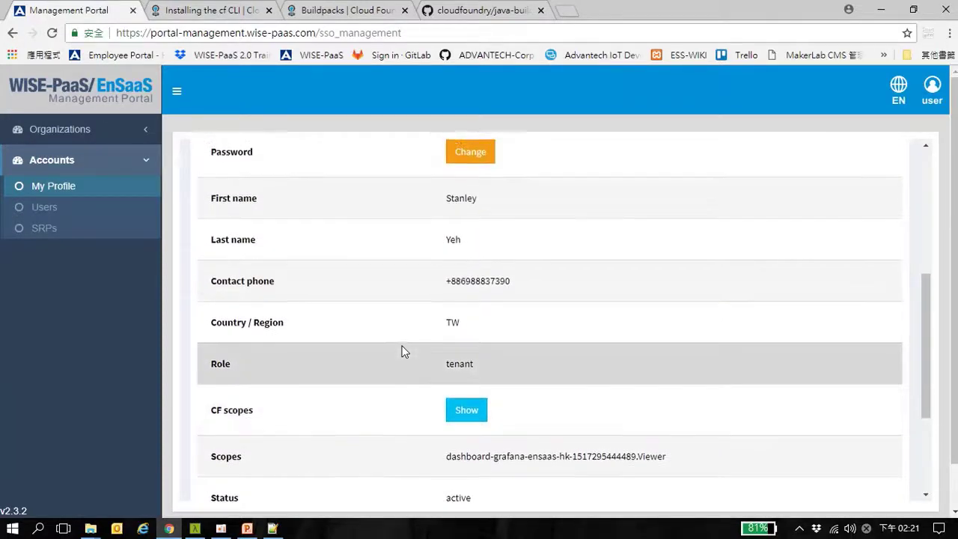
scroll(401, 350, down, 6)
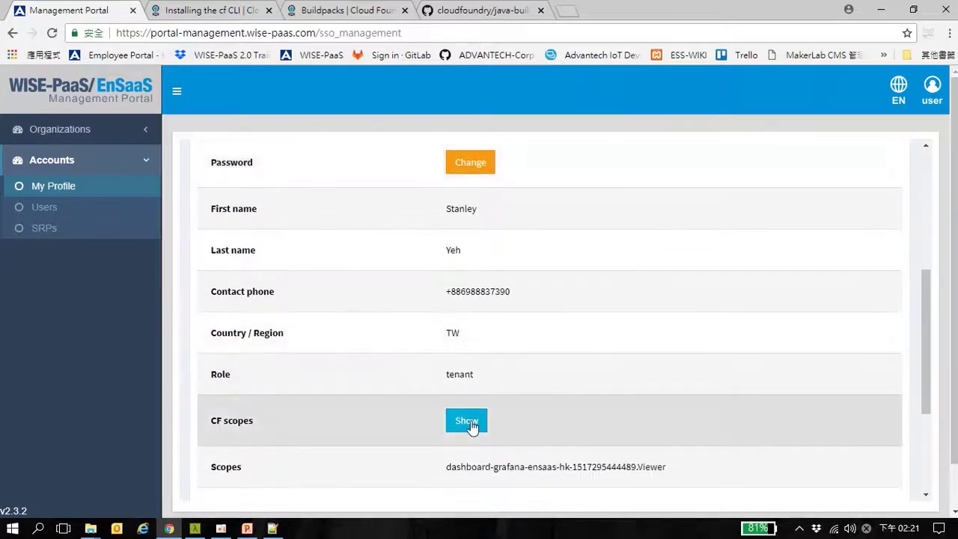
Show the CF scopes details and copy the AdvIoTSense organisation's guid
click(467, 420)
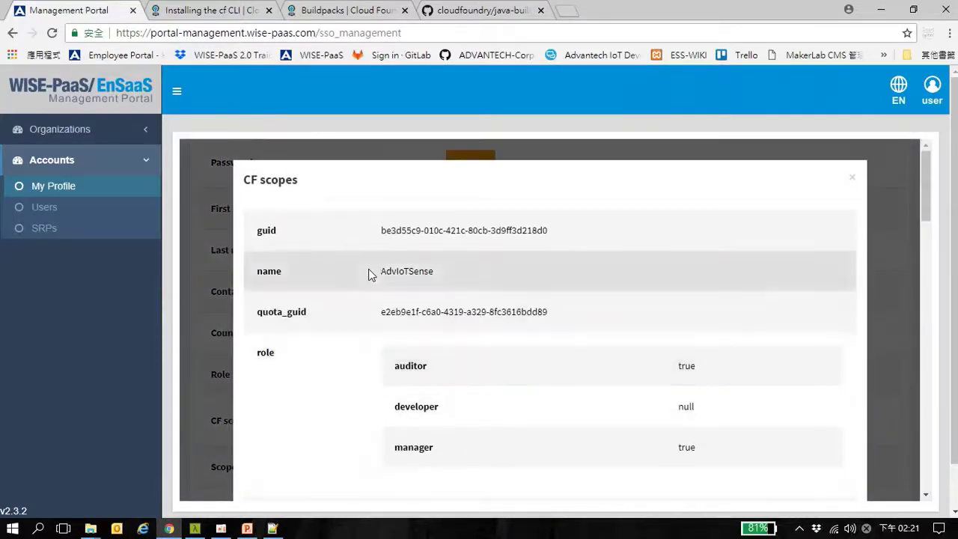
scroll(454, 314, down, 1)
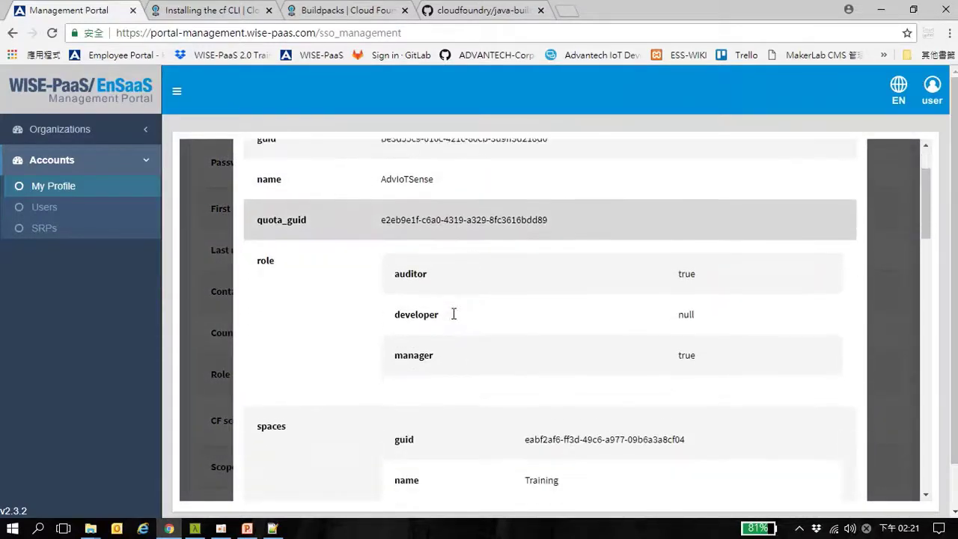
scroll(454, 316, up, 1)
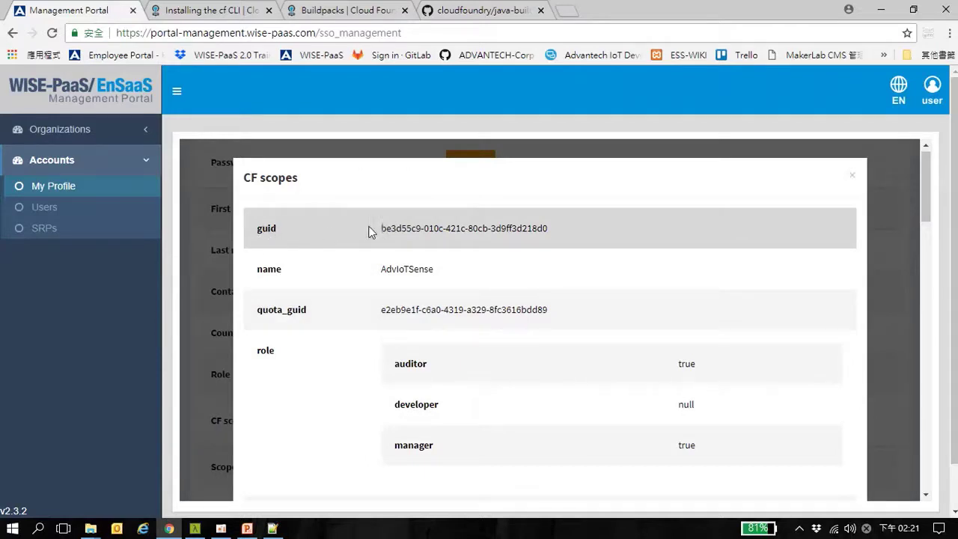
drag(382, 228, 546, 228)
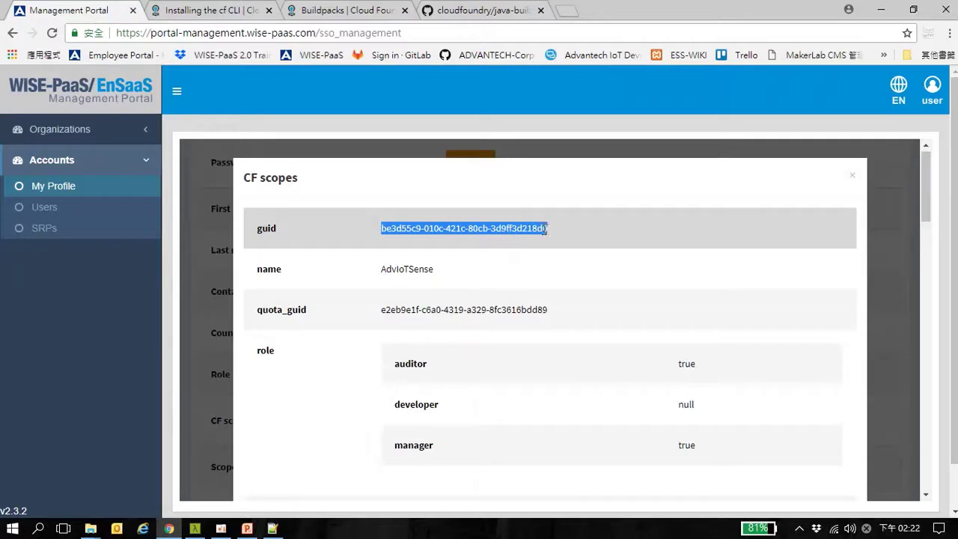
right_click(545, 228)
click(580, 241)
click(592, 278)
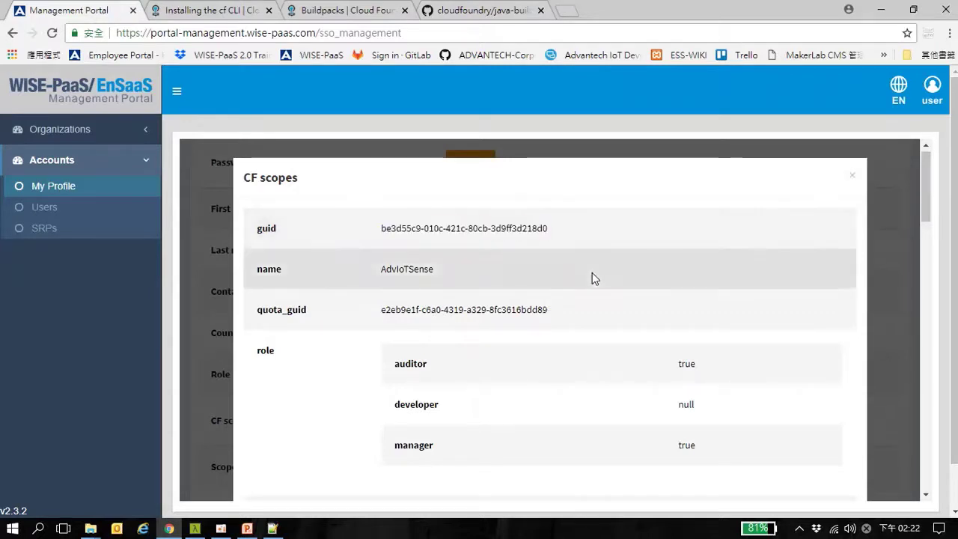
Look over the CF scopes details, then bring Cmder to the front
scroll(592, 277, down, 5)
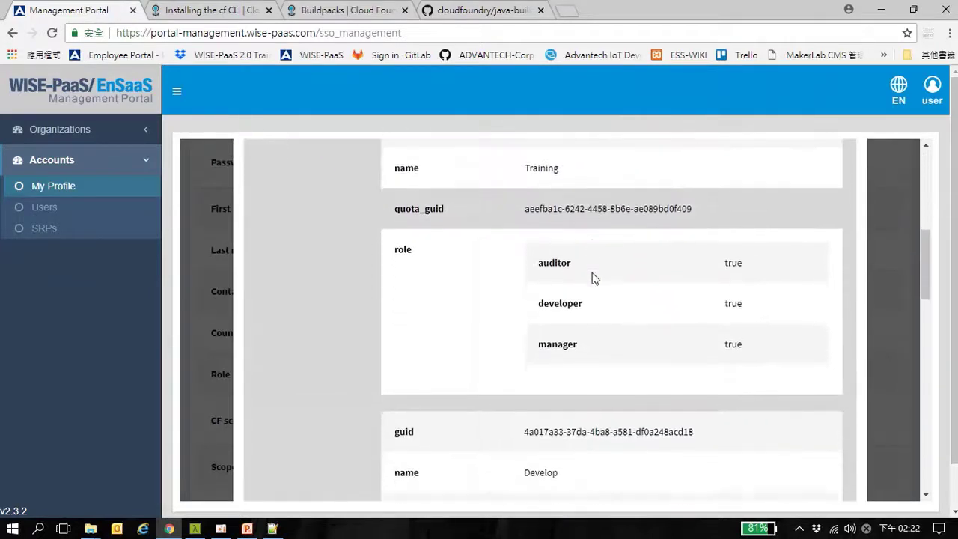
scroll(592, 278, up, 5)
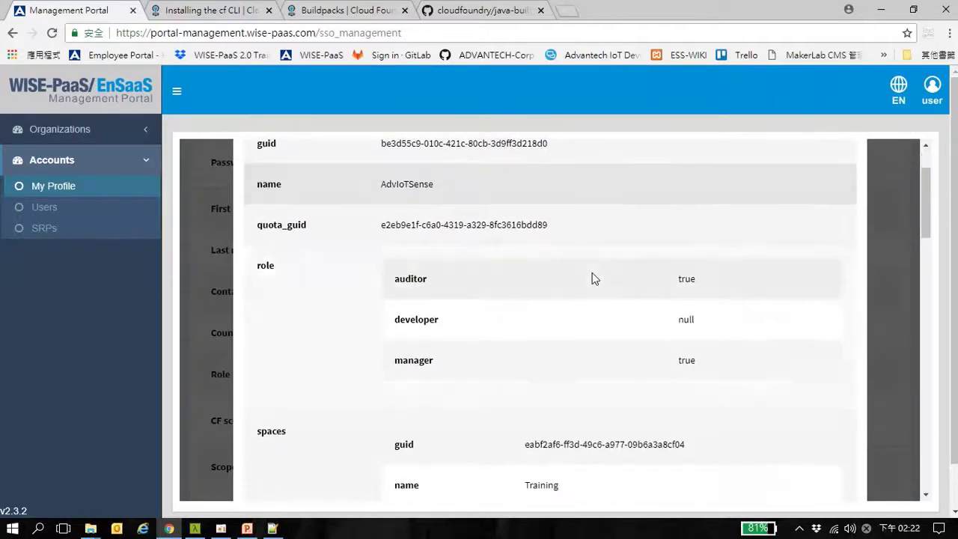
scroll(592, 274, up, 1)
scroll(592, 274, down, 2)
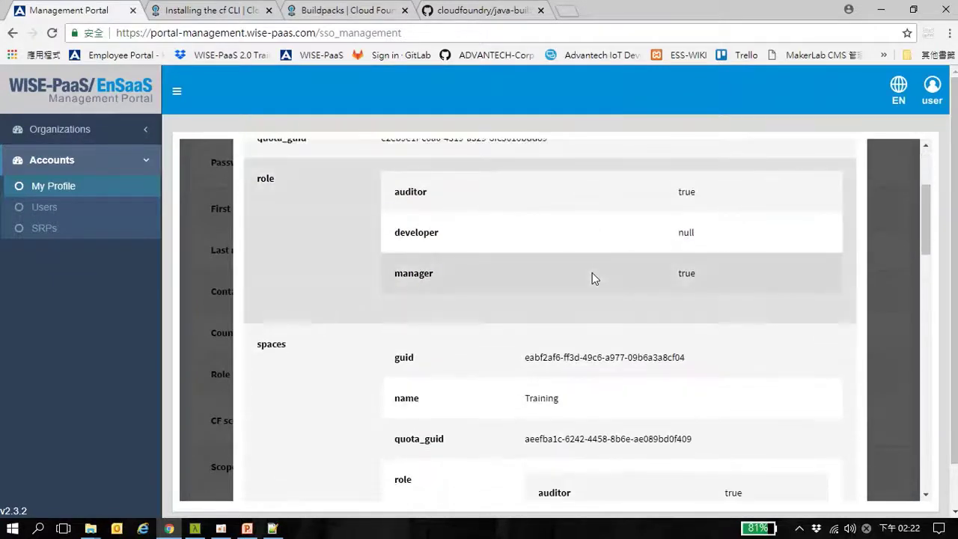
scroll(592, 276, up, 2)
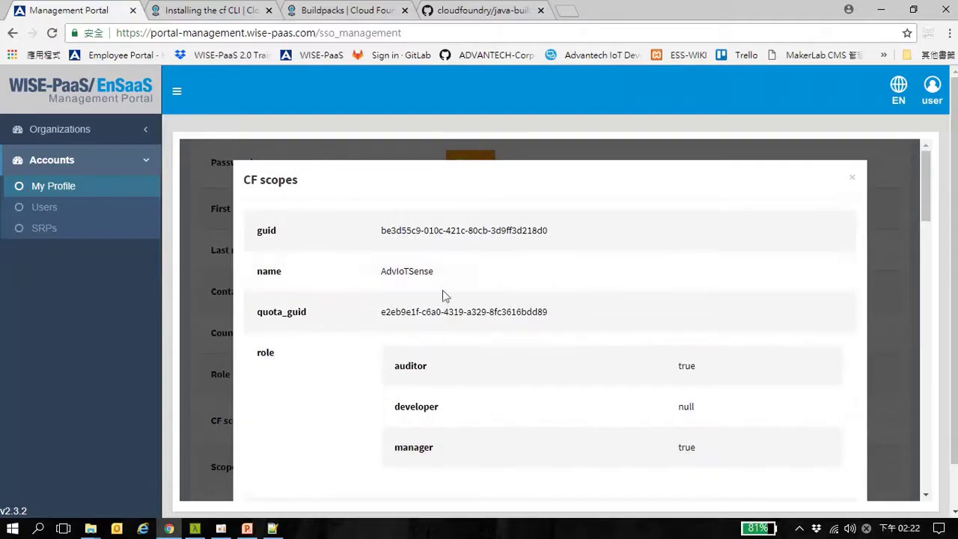
click(195, 529)
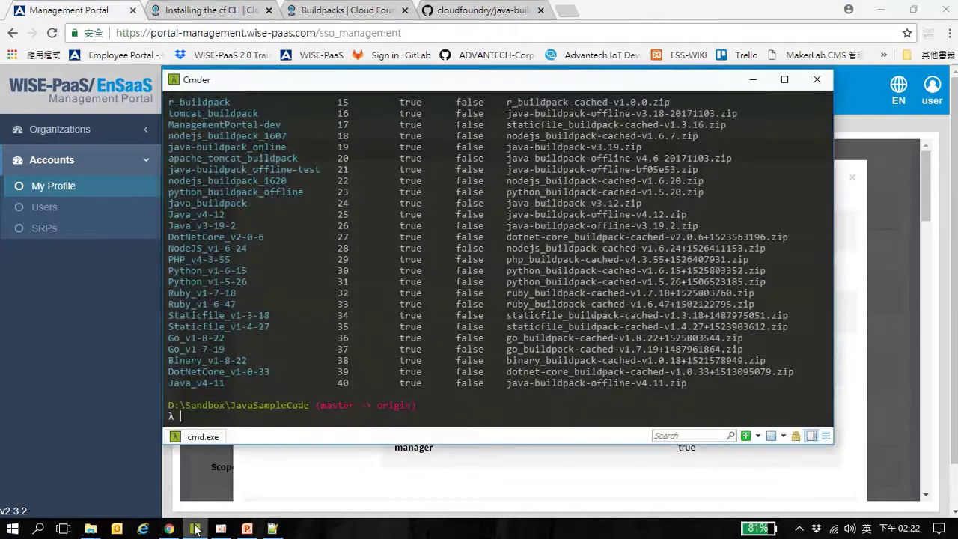
Paste the copied organisation guid over the org_id value on line 12 of manifest.yml
click(273, 529)
click(290, 192)
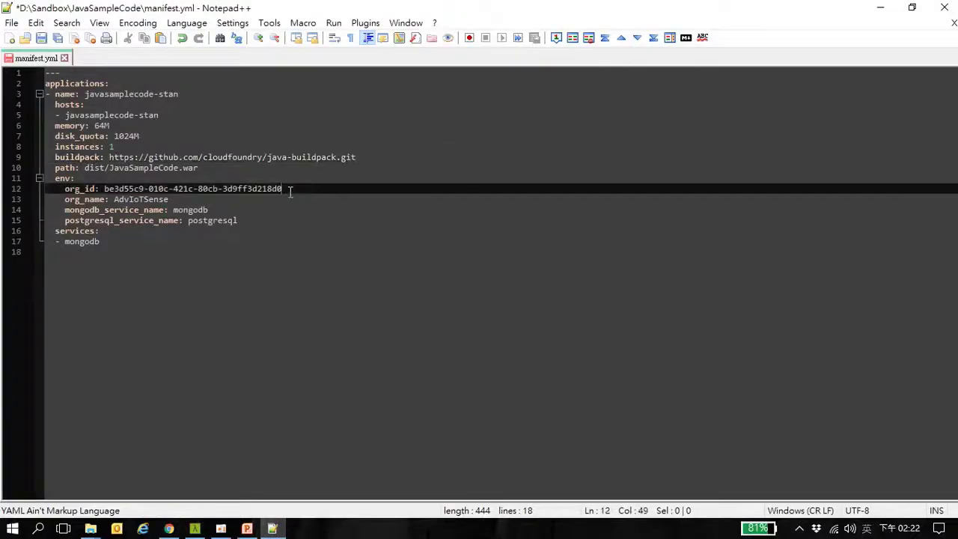
drag(290, 192, 106, 188)
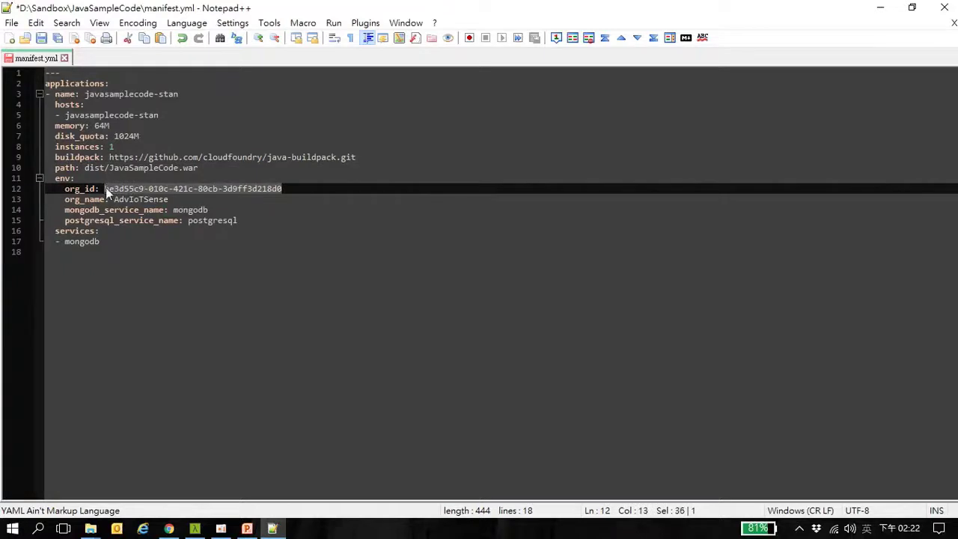
key(ctrl+v)
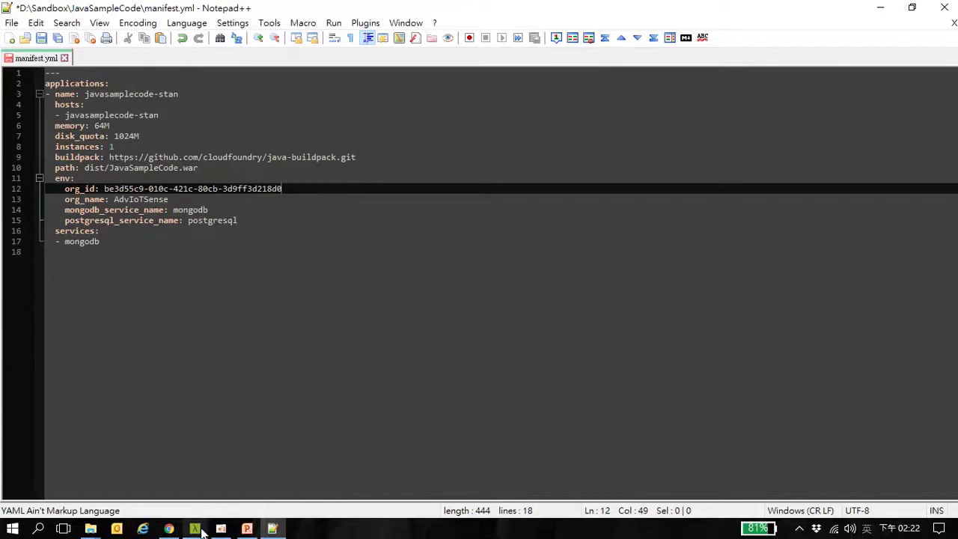
click(199, 530)
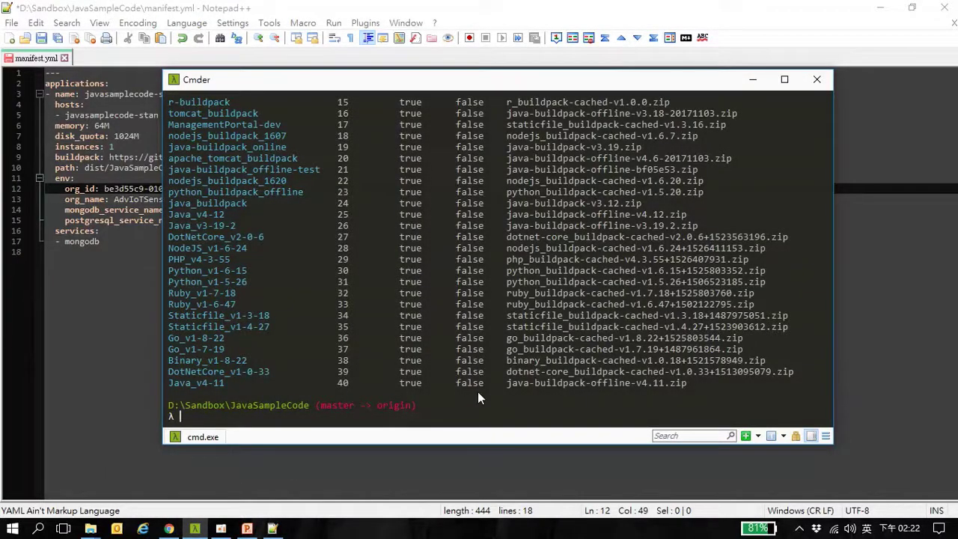
Run cf org AdvIoTSense --guid and confirm it matches the manifest's org_id
text(cf org Adv)
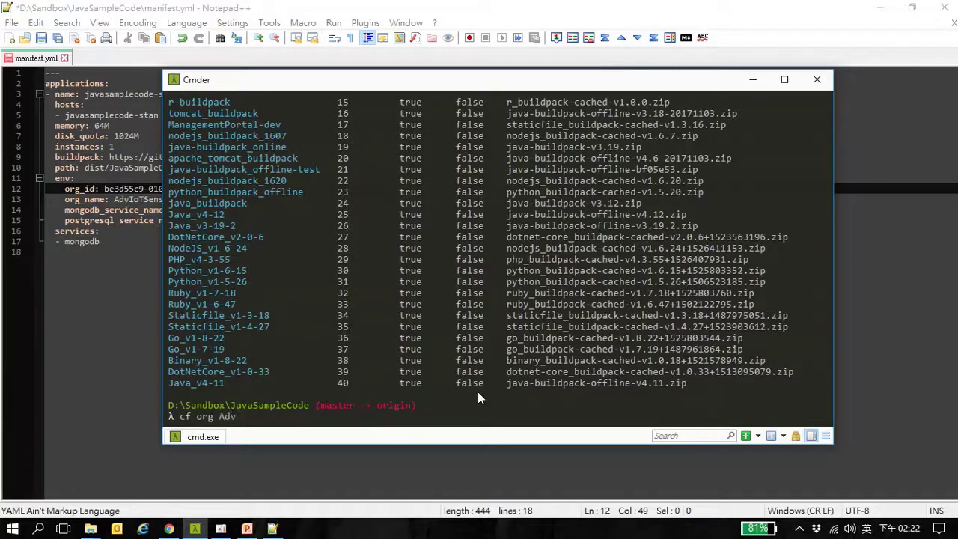
text(IoT)
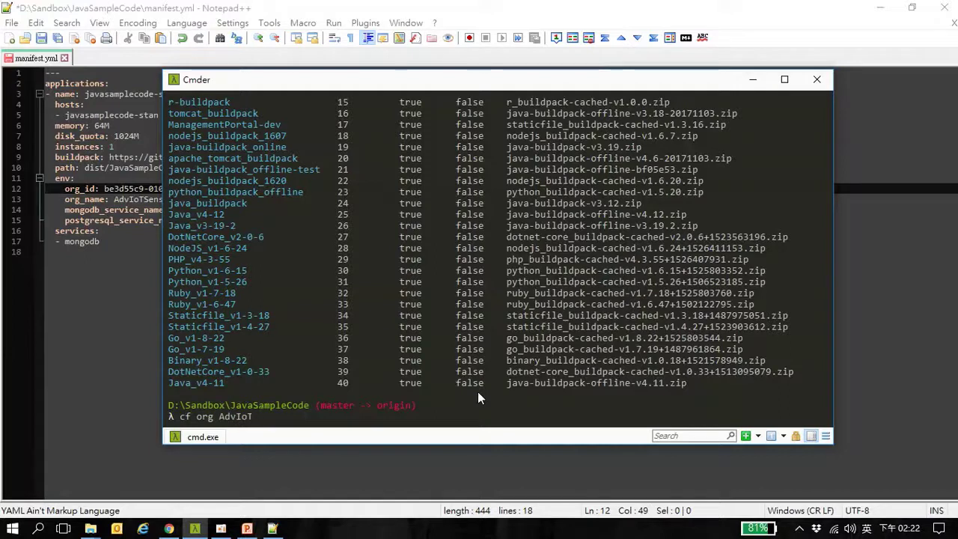
text(Sense --)
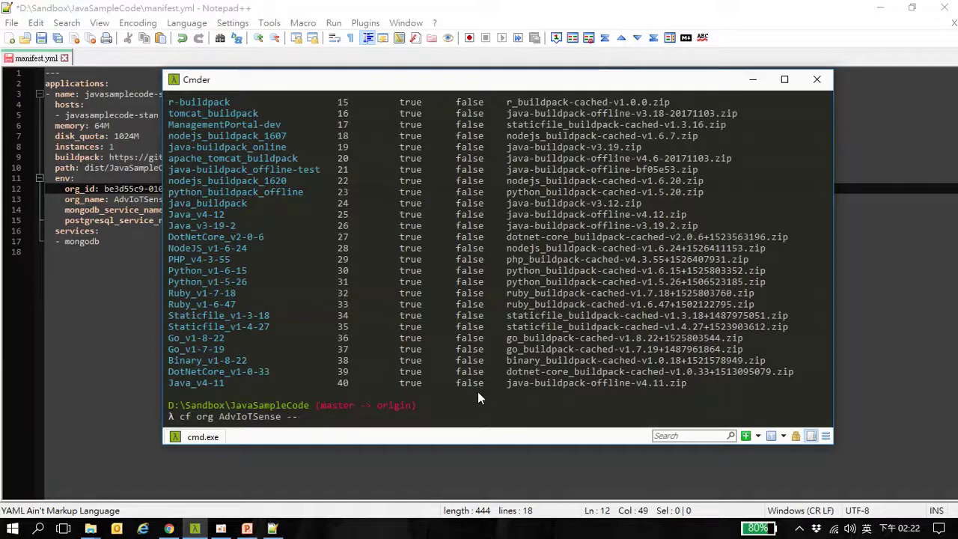
text(guid)
key(Return)
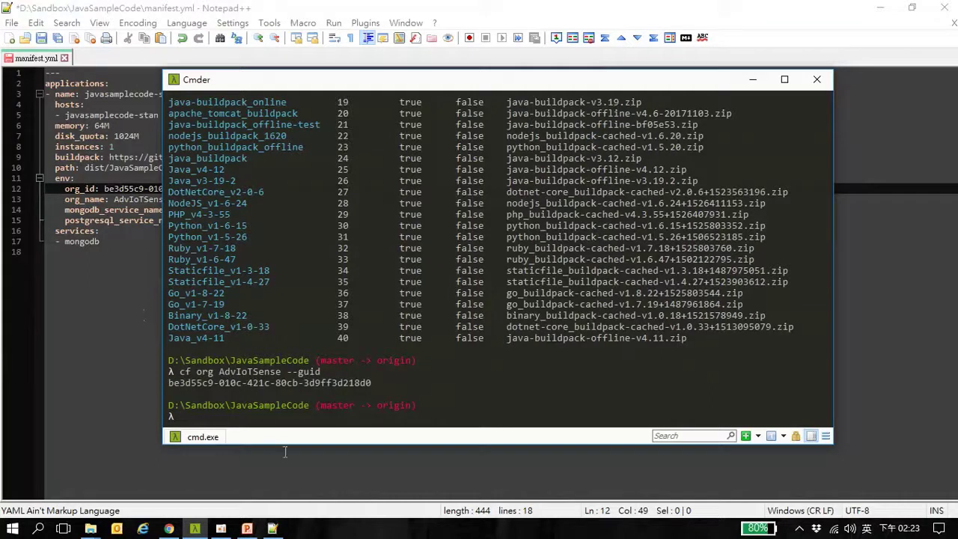
click(110, 276)
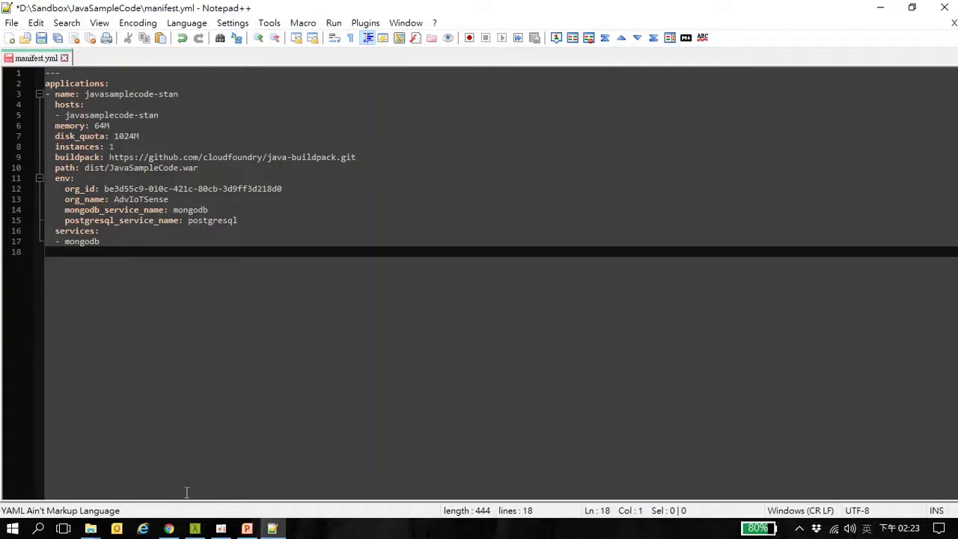
click(170, 530)
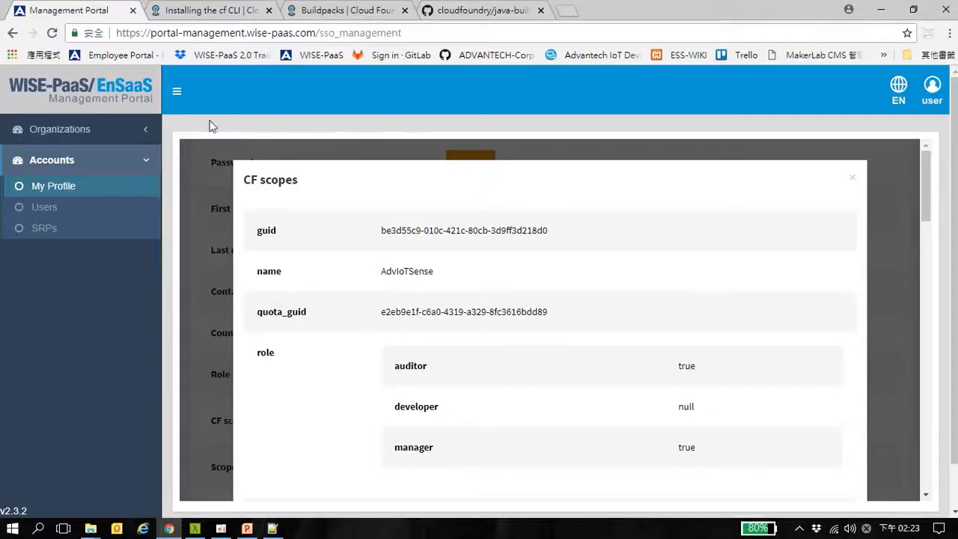
Open AdvIoTSense's Develop space and check its service instances for mongodb and postgresql
click(70, 133)
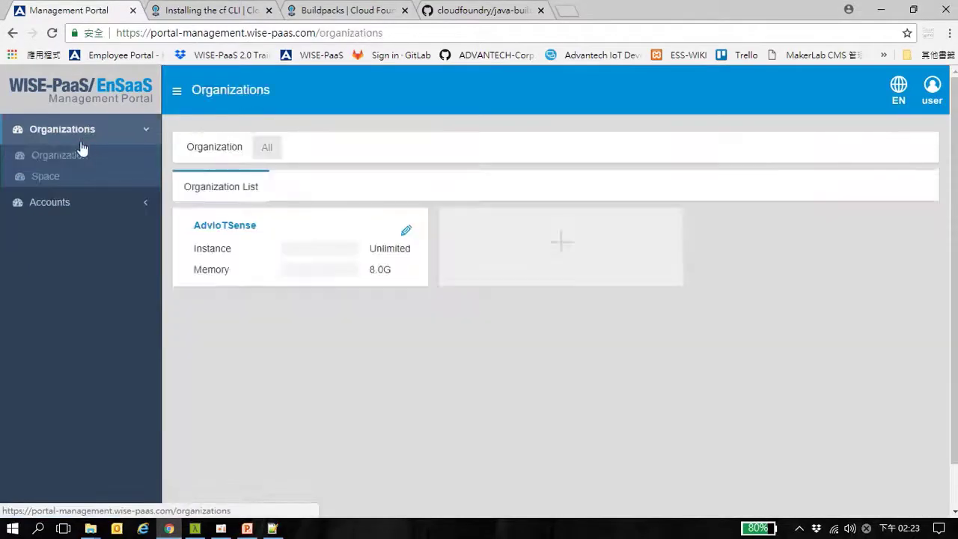
click(255, 225)
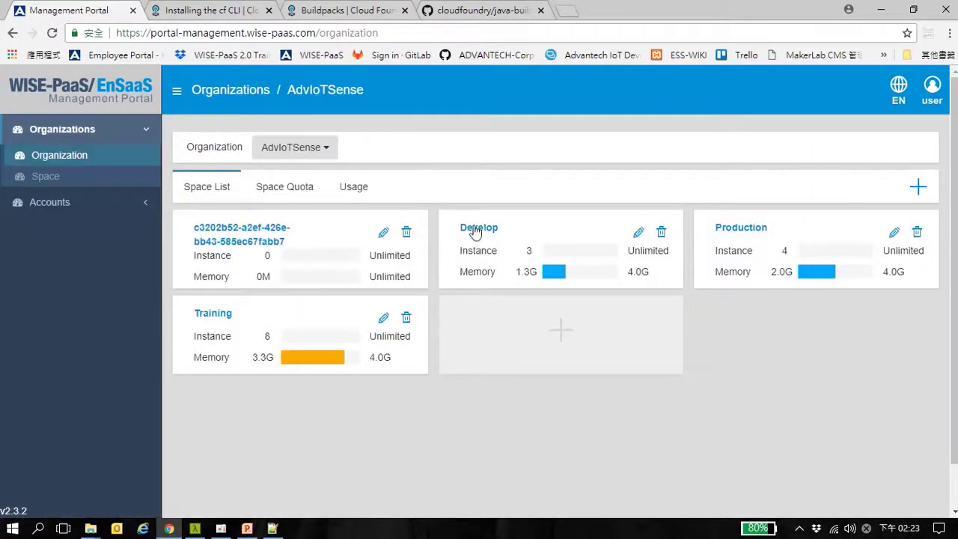
click(474, 228)
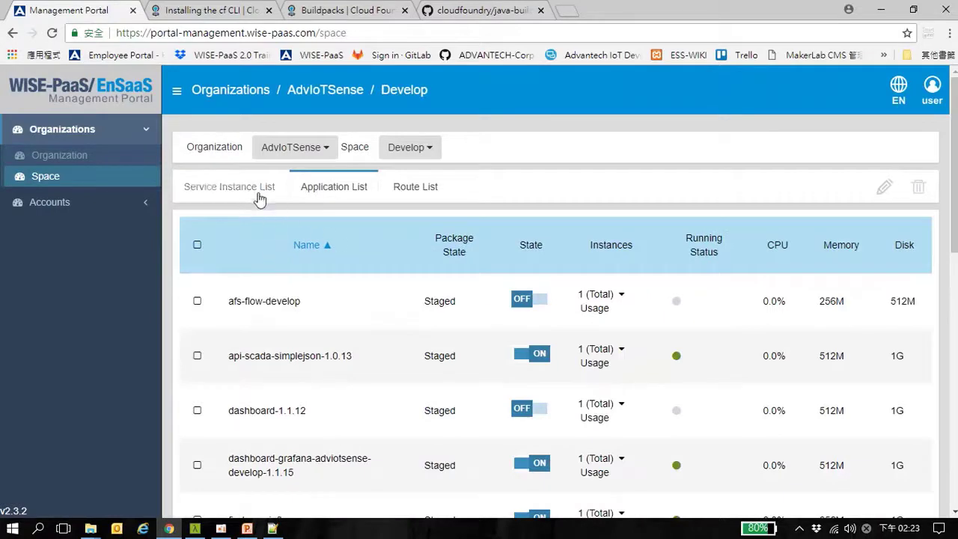
click(251, 197)
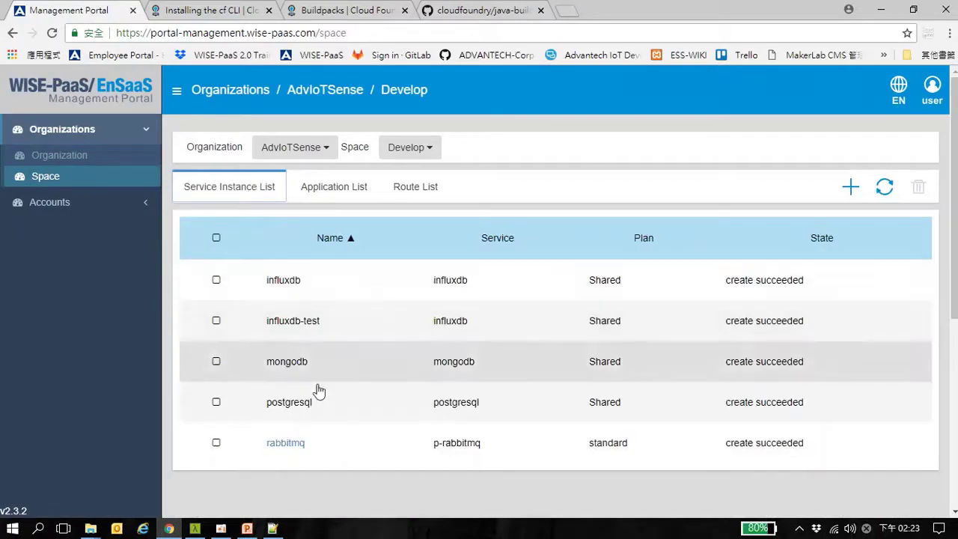
Save manifest.yml in Notepad++, minimize it, and return to Cmder
click(273, 529)
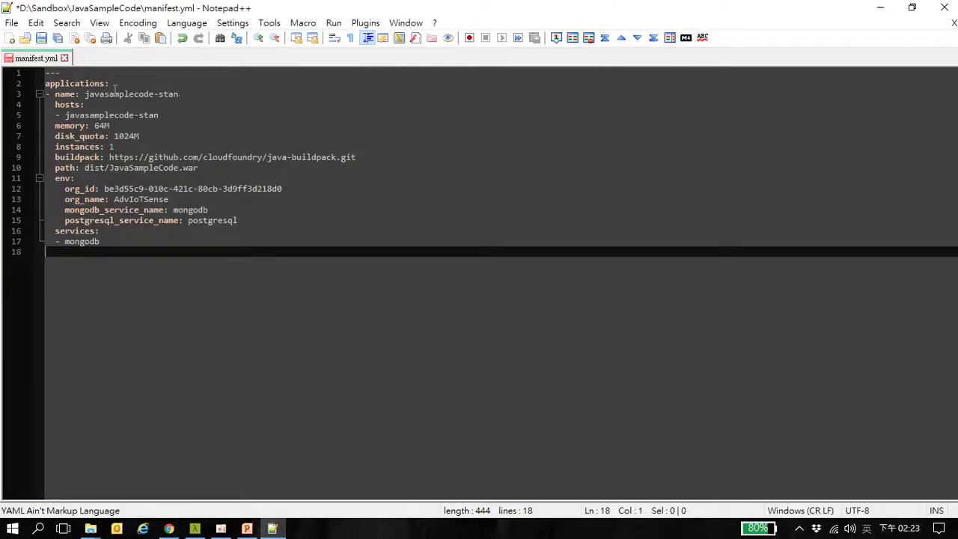
click(41, 38)
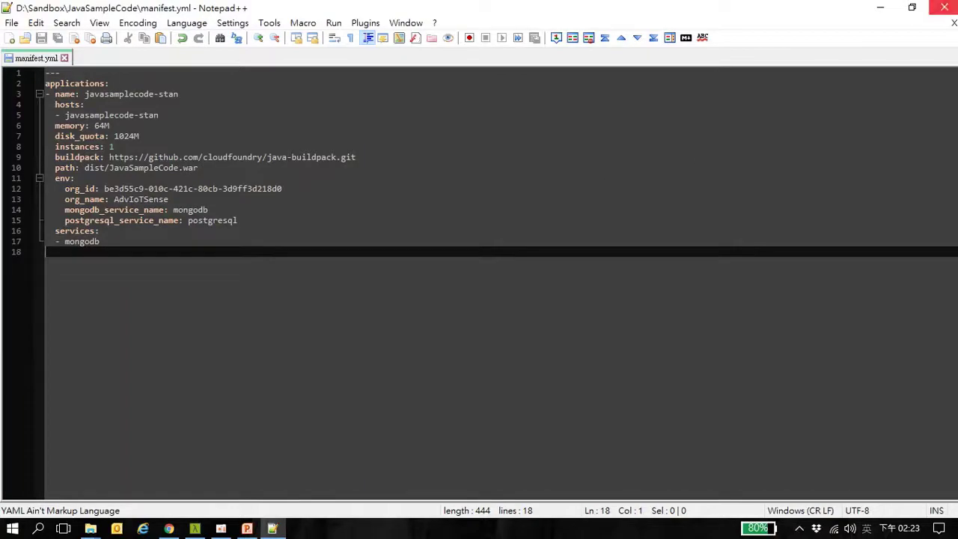
click(884, 10)
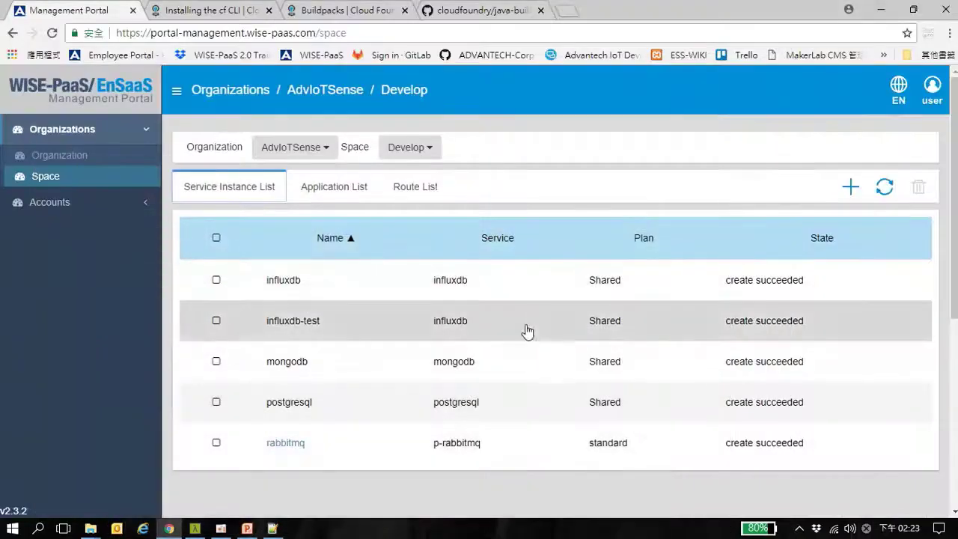
click(195, 529)
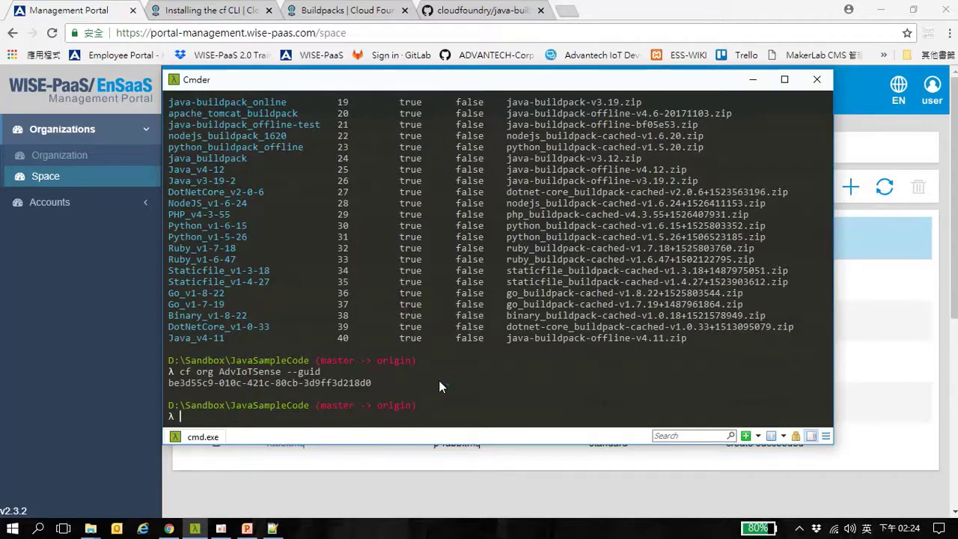
Log in with cf login using the account e-mail and password
text(cf login)
key(Return)
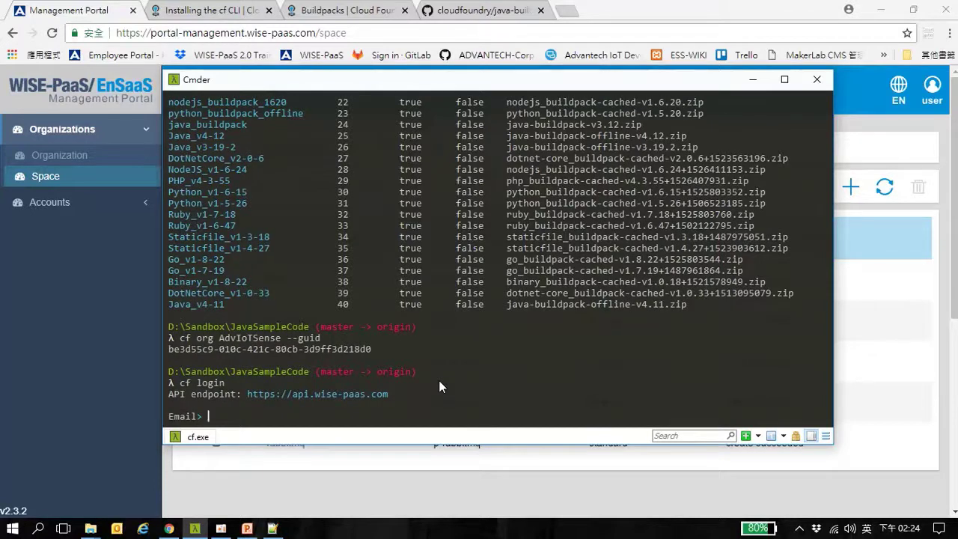
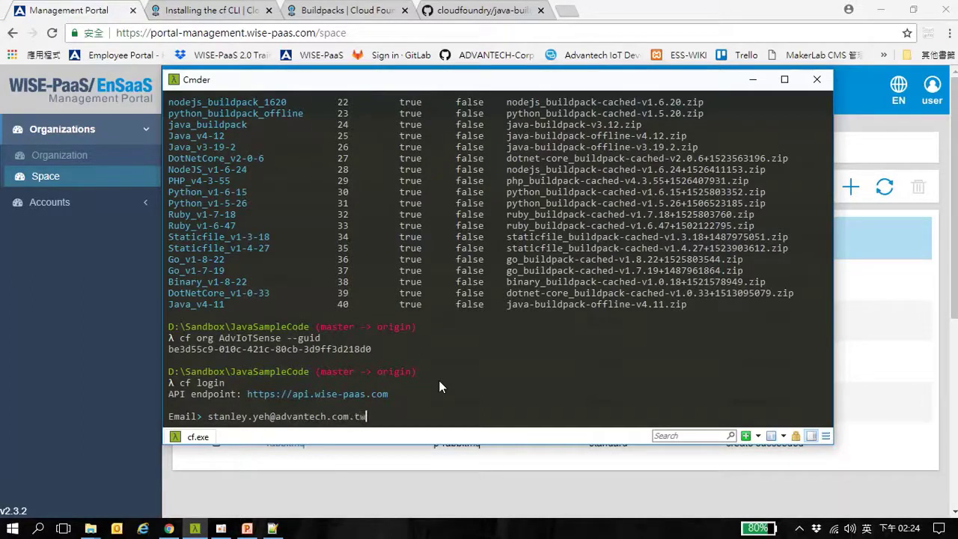
key(Return)
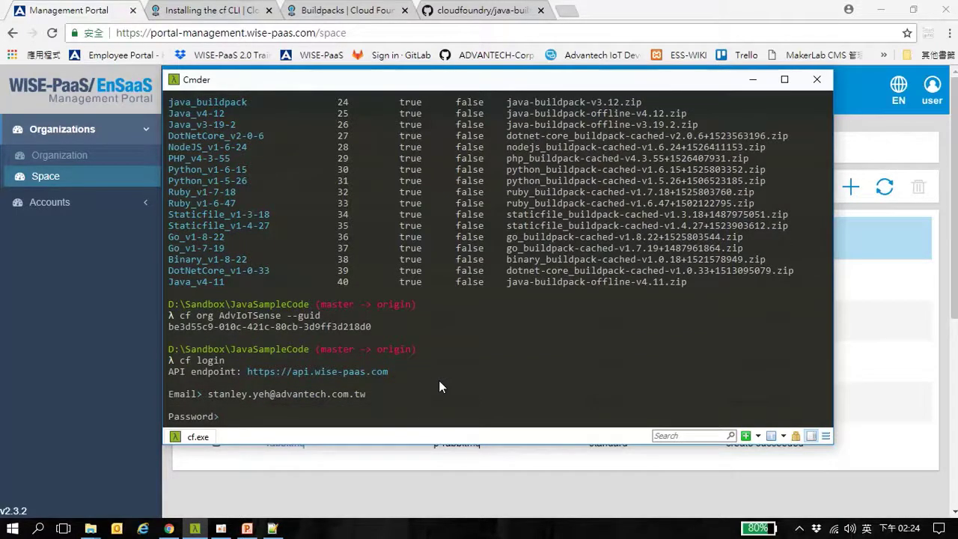
key(Return)
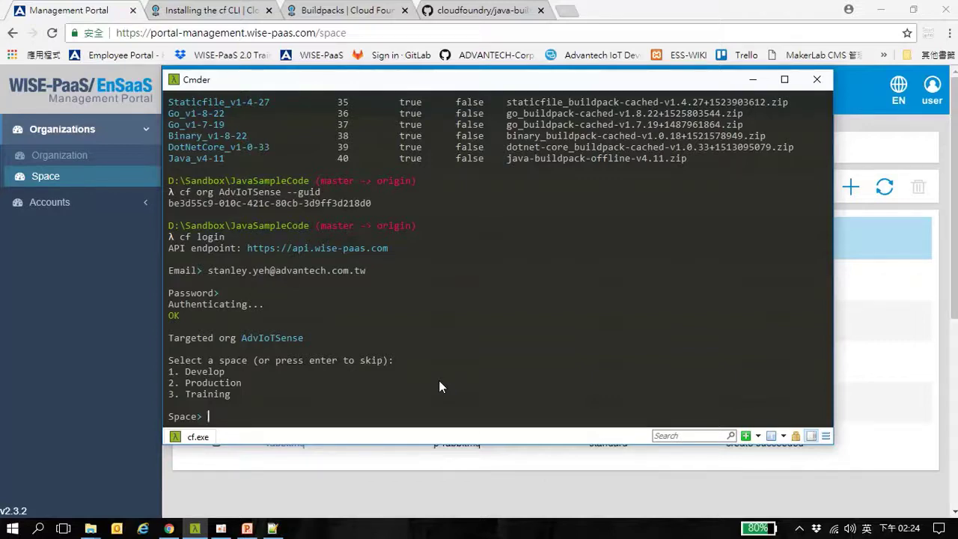
Select the Develop space (option 1) and list the project files with ls
text(1)
key(Return)
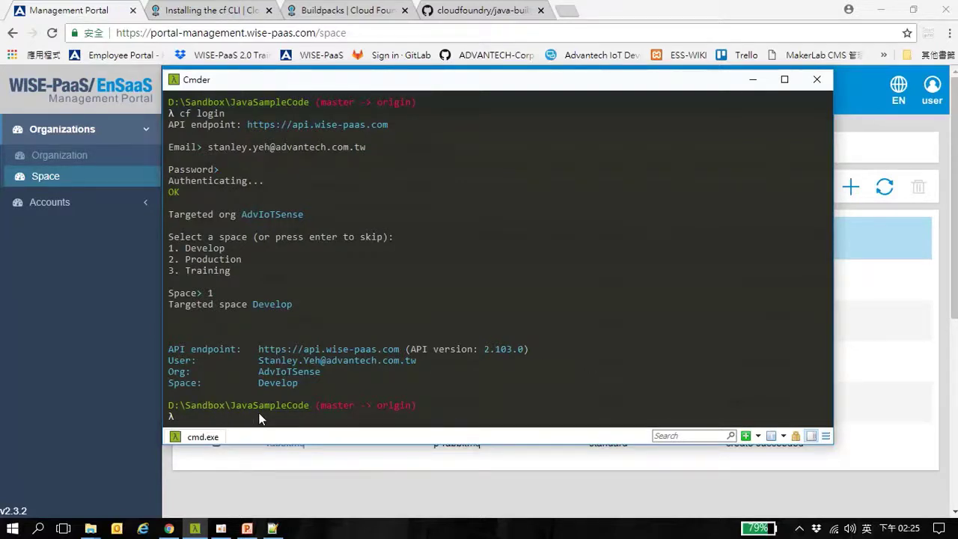
text(ls)
key(Return)
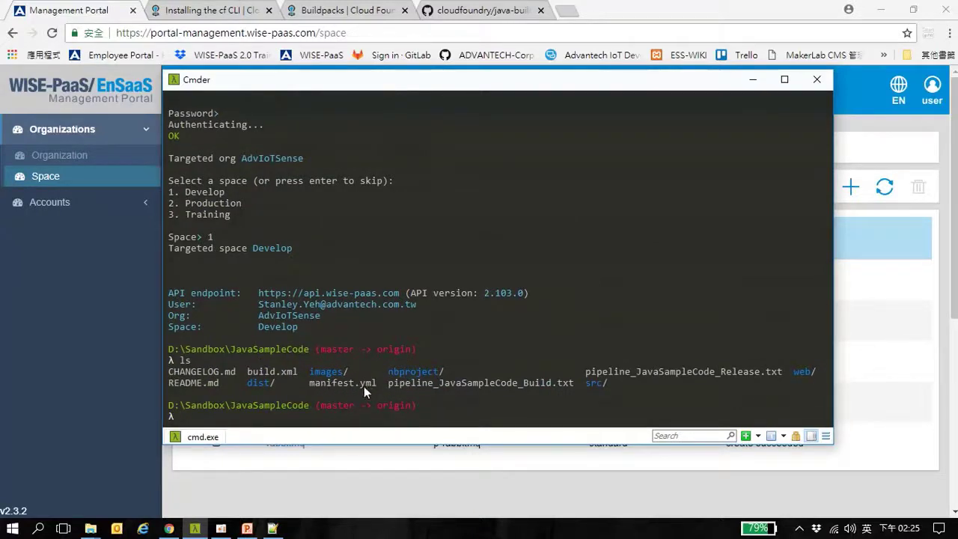
click(246, 528)
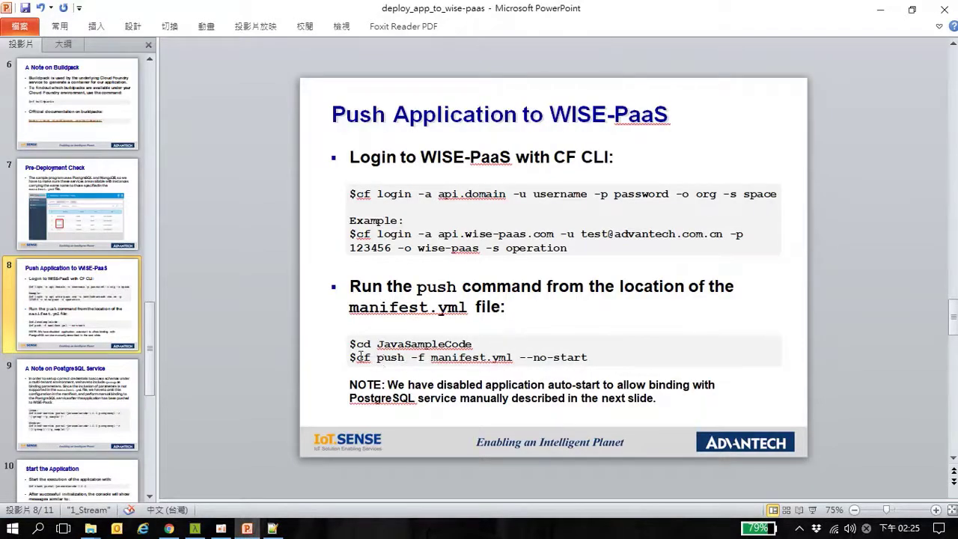
Copy the cf push command from slide 8, after erasing a stale guid pasted at the prompt
drag(360, 357, 593, 357)
key(ctrl+c)
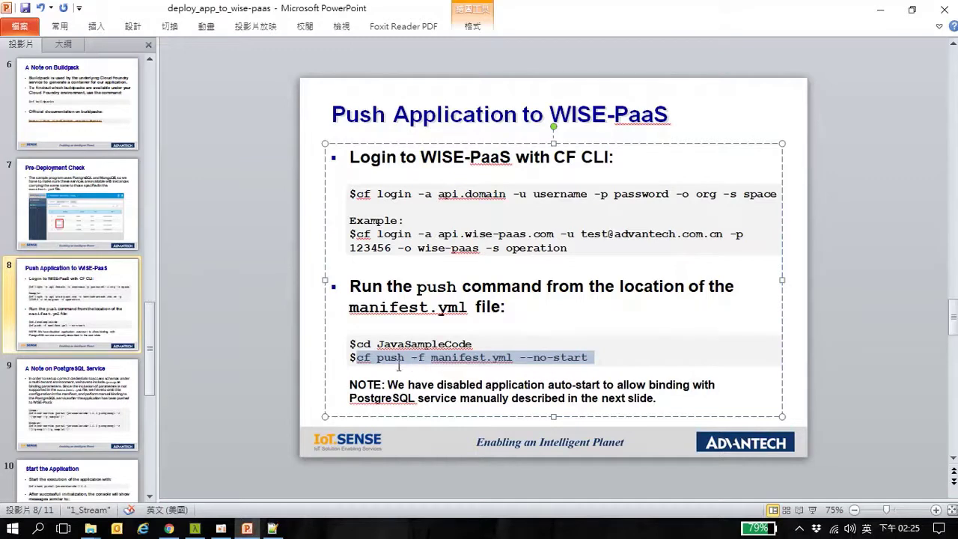
click(195, 528)
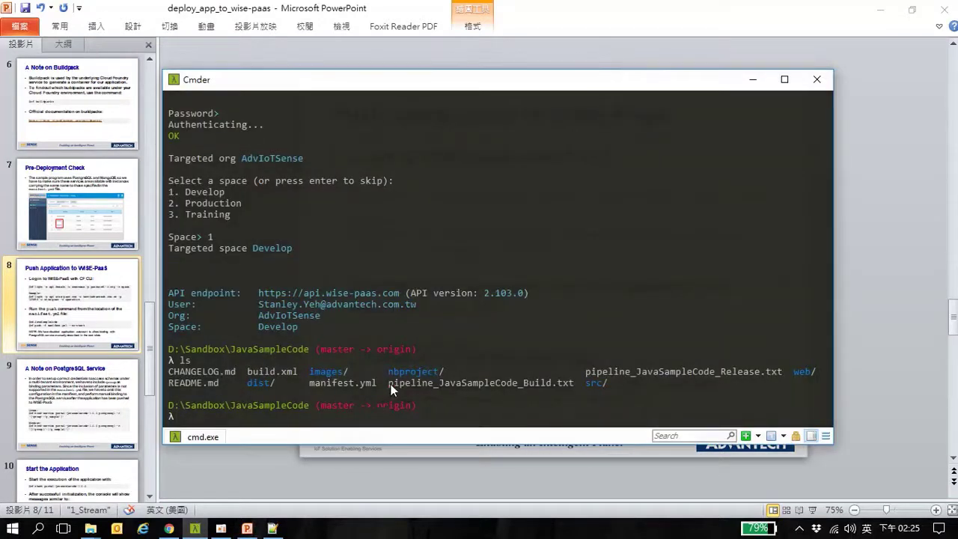
text(be3d55c9-010c-421c-80cb-3d9ff3d218d)
key(BackSpace)
key(BackSpace)
key(BackSpace)
key(BackSpace)
key(BackSpace)
key(BackSpace)
key(BackSpace)
key(BackSpace)
key(BackSpace)
key(BackSpace)
key(BackSpace)
key(BackSpace)
key(BackSpace)
key(BackSpace)
key(BackSpace)
key(BackSpace)
key(BackSpace)
key(BackSpace)
key(BackSpace)
key(BackSpace)
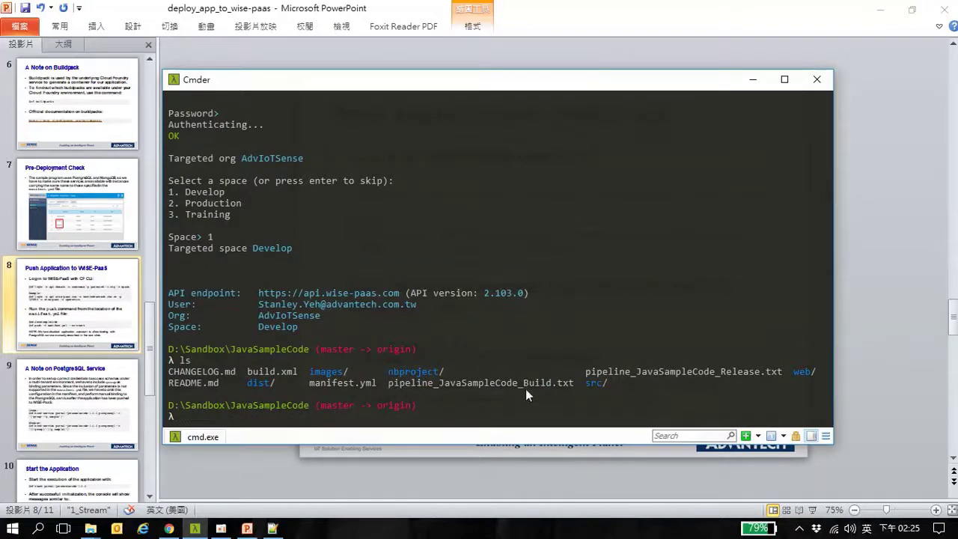
click(849, 331)
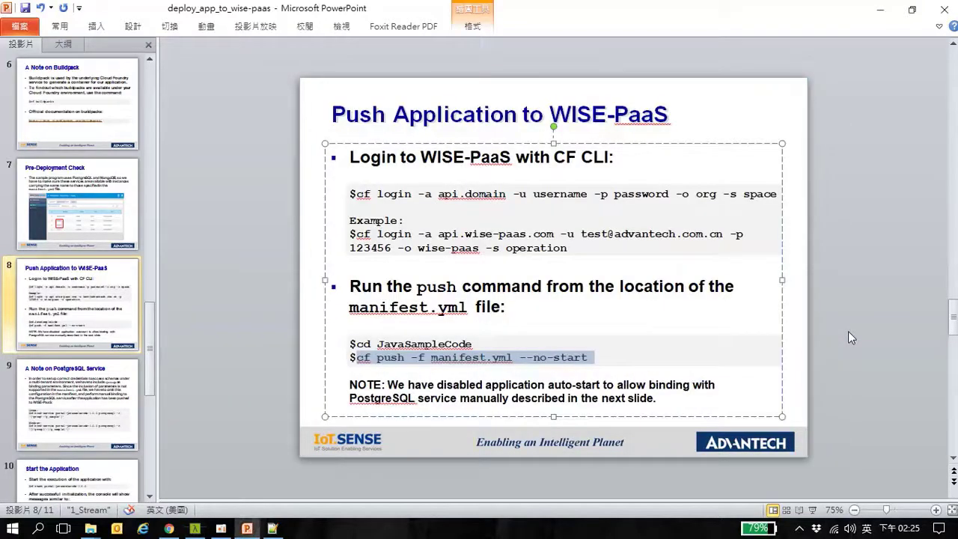
right_click(429, 361)
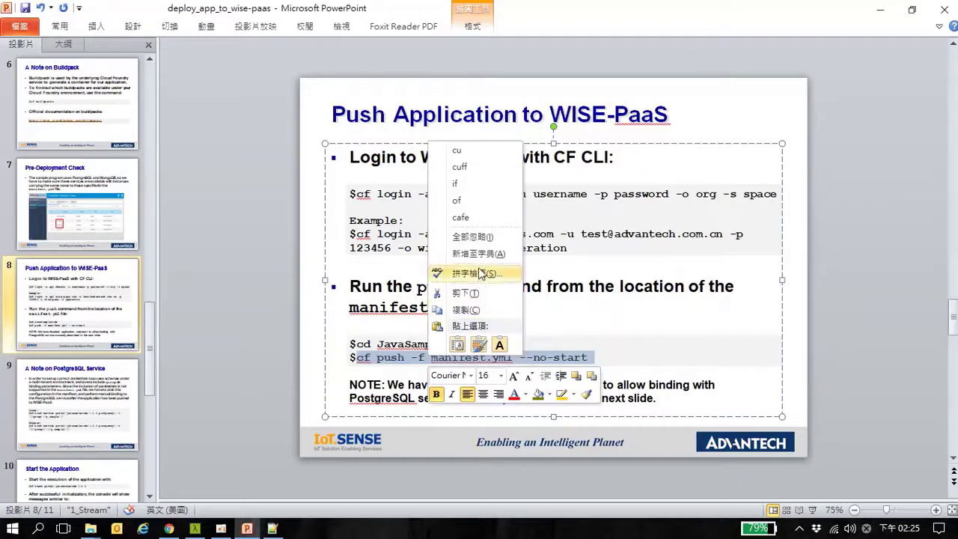
click(462, 308)
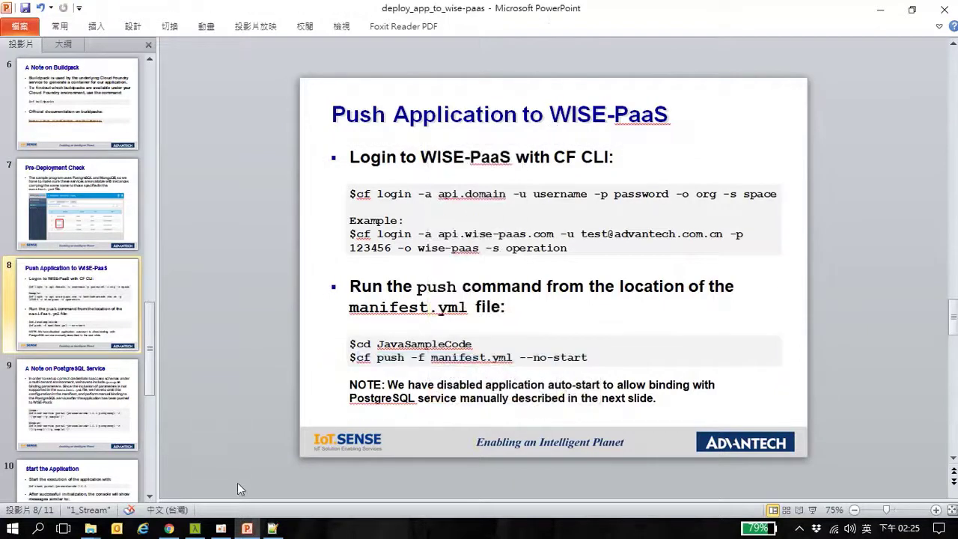
click(194, 529)
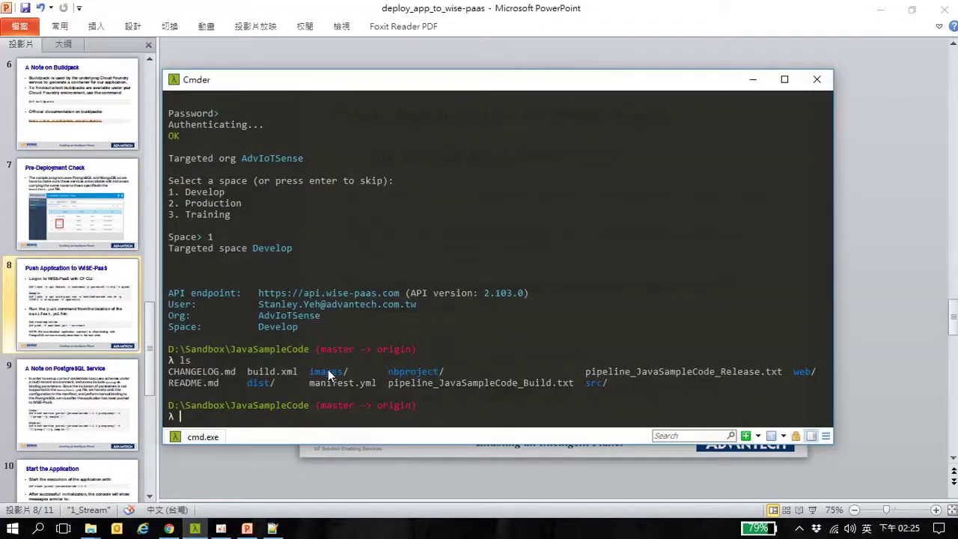
Paste the push command and delete '-f manifest.yml', leaving cf push --no-start
key(ctrl+v)
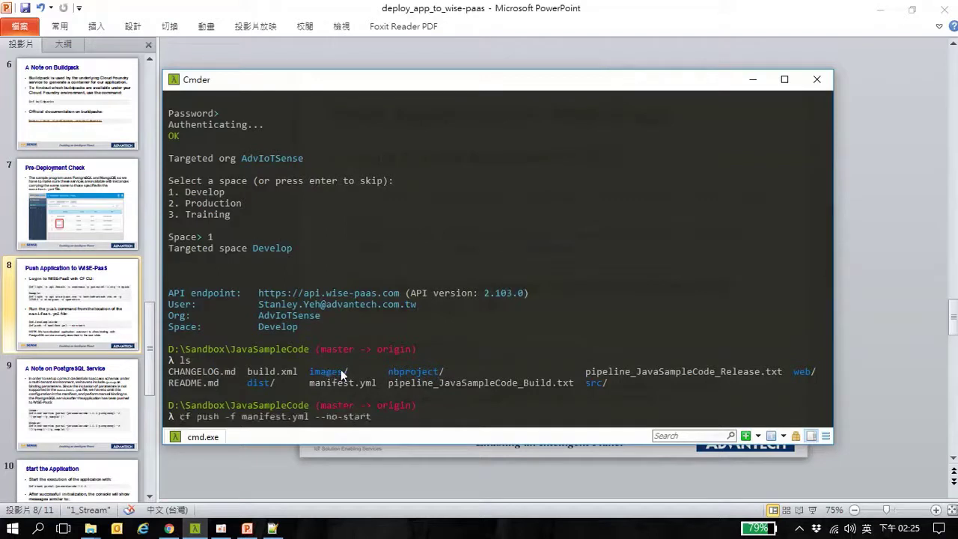
key(Left)
key(Left)
key(Left)
key(Left)
key(Left)
key(Left)
key(Left)
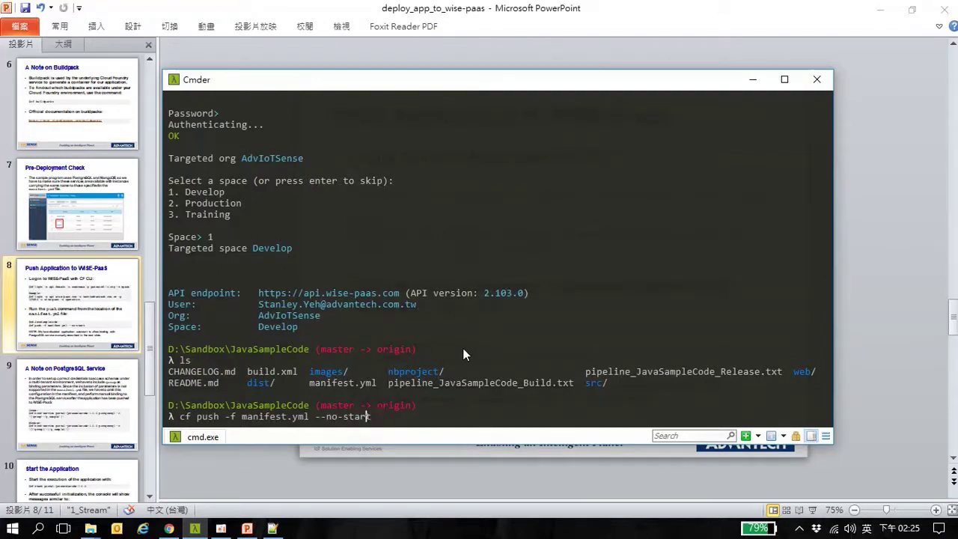
key(Left)
key(Left)
key(Left)
key(Left)
key(BackSpace)
key(BackSpace)
key(BackSpace)
key(BackSpace)
key(BackSpace)
key(BackSpace)
key(BackSpace)
key(BackSpace)
key(BackSpace)
key(BackSpace)
key(BackSpace)
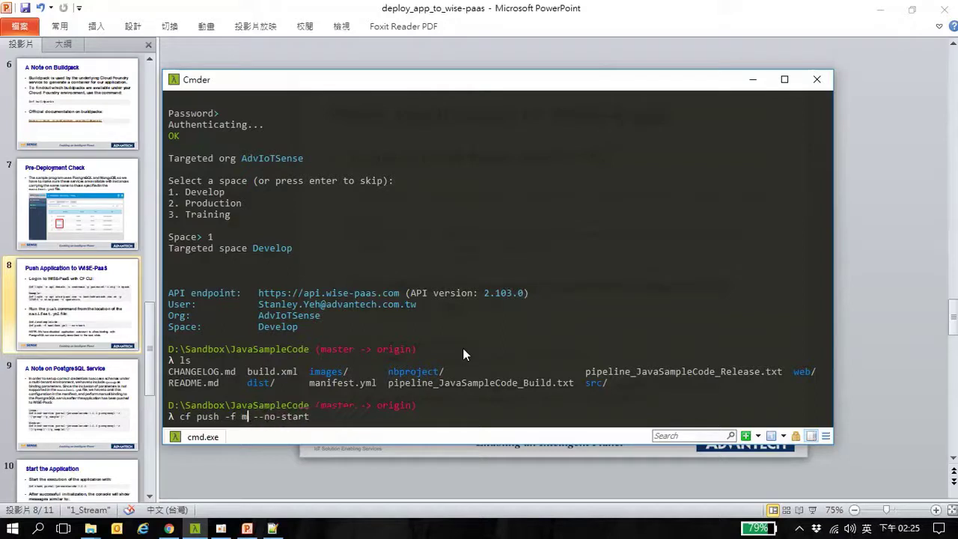
key(BackSpace)
key(BackSpace)
key(BackSpace)
key(BackSpace)
key(BackSpace)
key(Right)
key(Right)
key(Left)
key(Left)
key(Right)
key(Right)
key(Right)
key(Right)
key(Right)
key(Right)
key(Right)
key(Right)
key(Right)
key(Right)
key(Right)
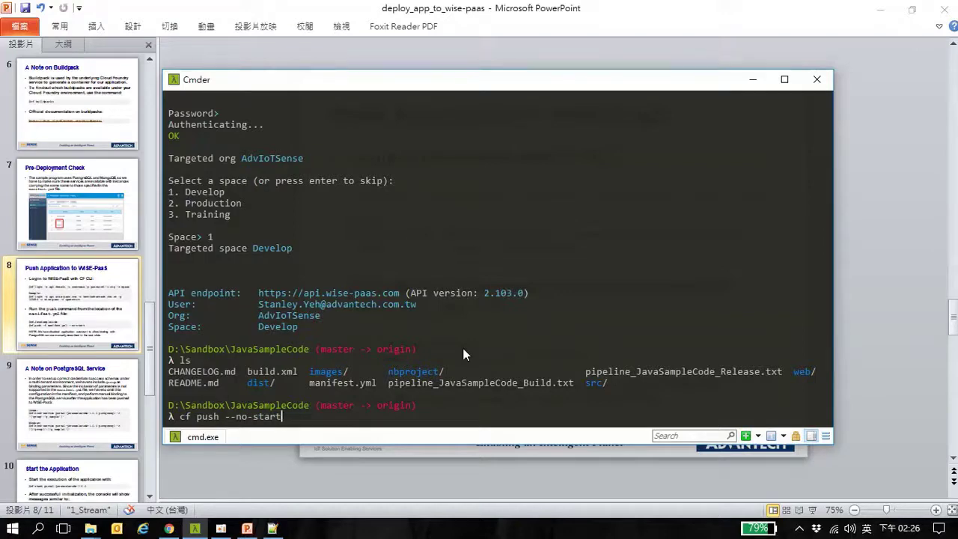
click(273, 529)
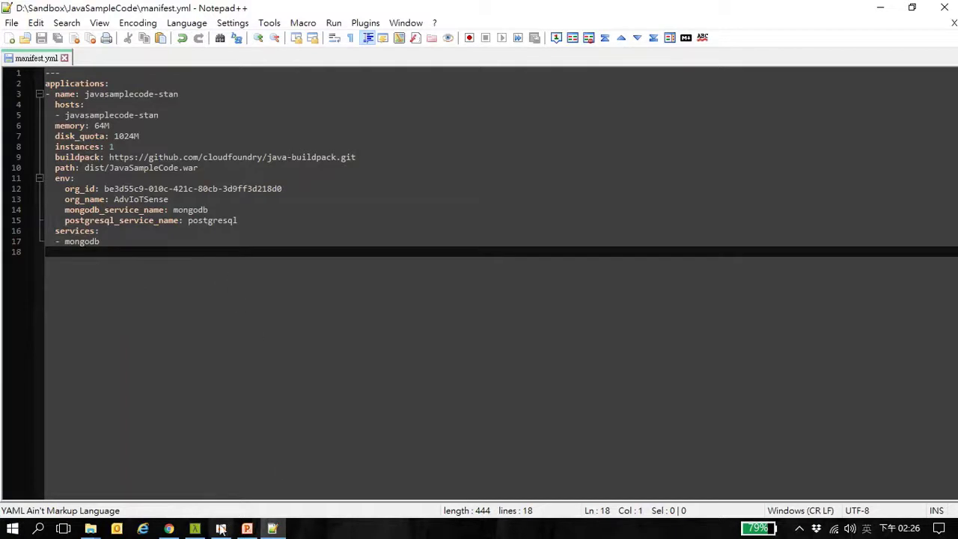
Run cf push --no-start, creating javasamplecode-stan with its route and mongodb binding
click(195, 529)
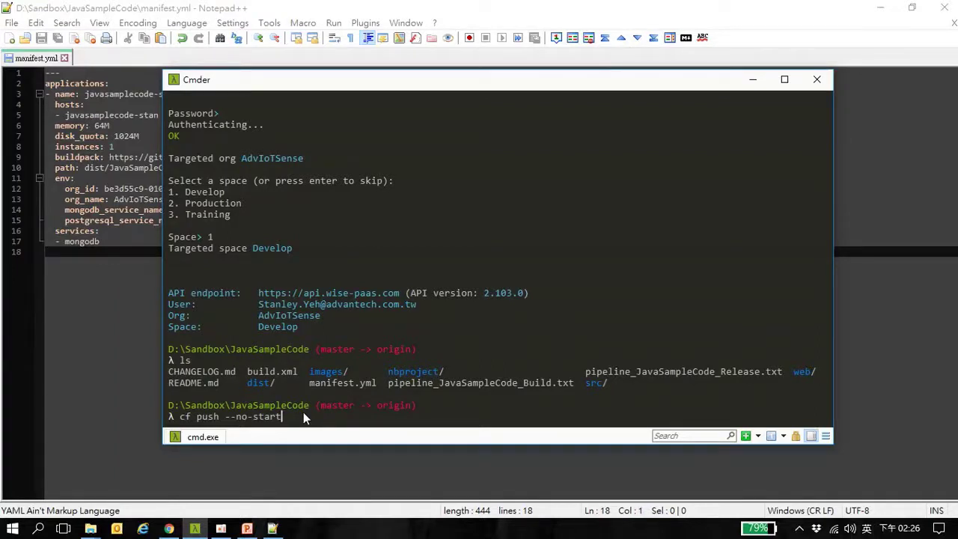
key(Return)
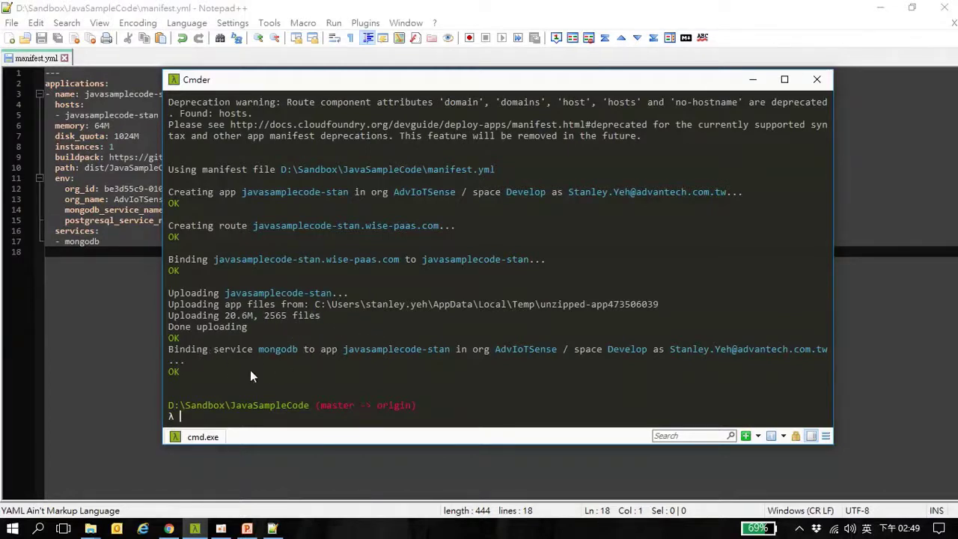
List the Develop space's applications and open the pending javasamplecode-stan's details
click(169, 529)
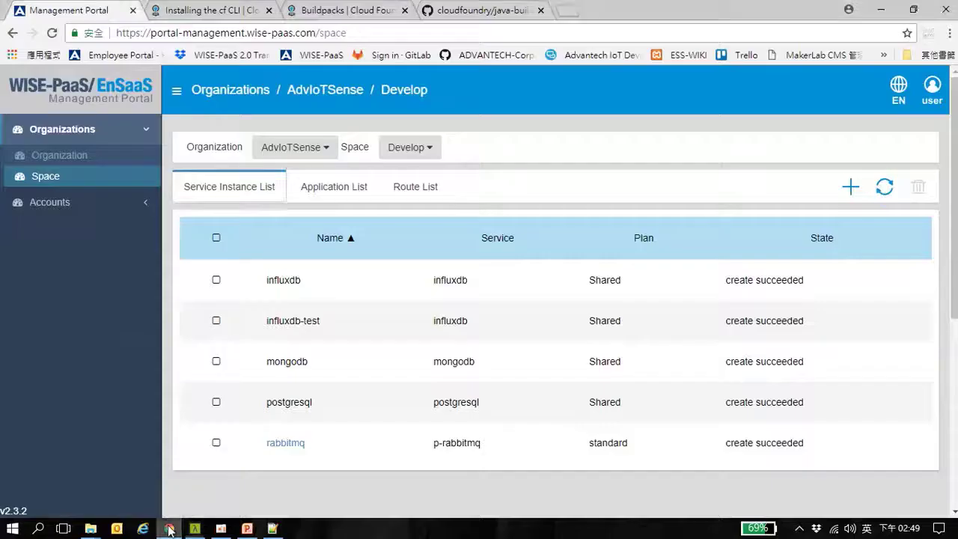
click(340, 191)
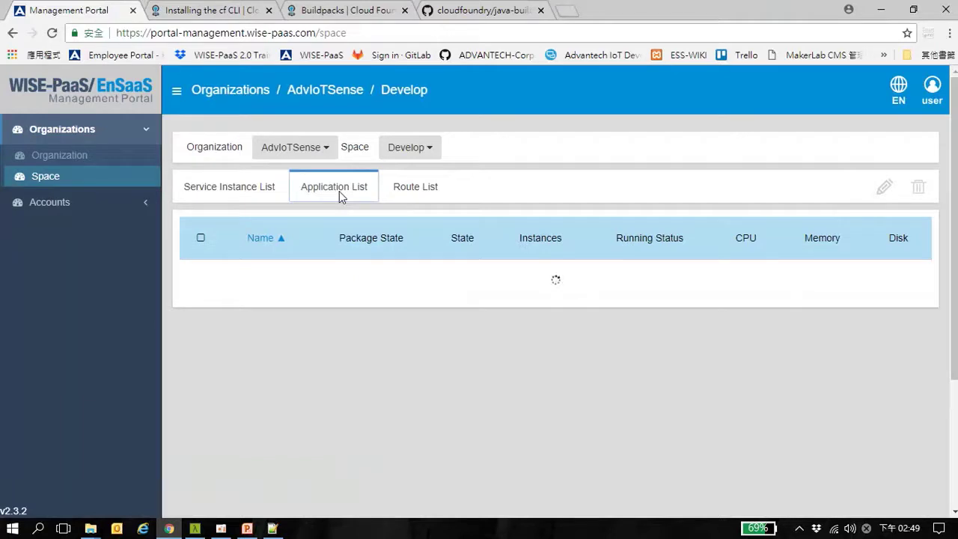
click(253, 188)
click(333, 196)
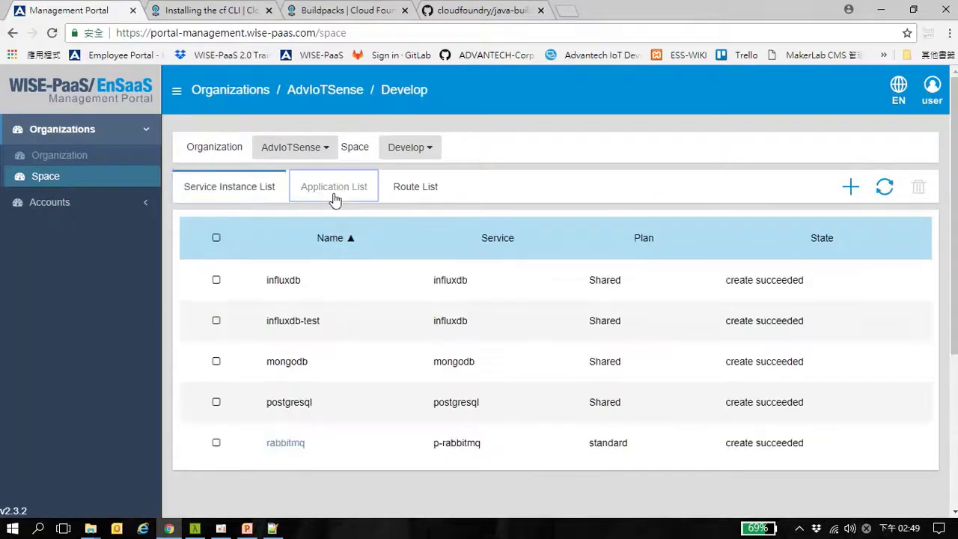
scroll(432, 376, down, 4)
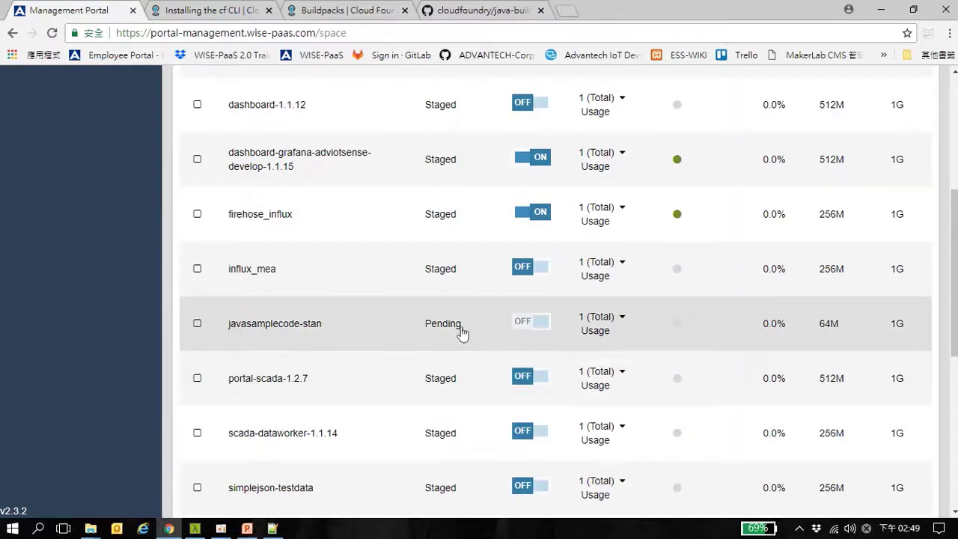
scroll(627, 307, up, 1)
scroll(627, 307, up, 3)
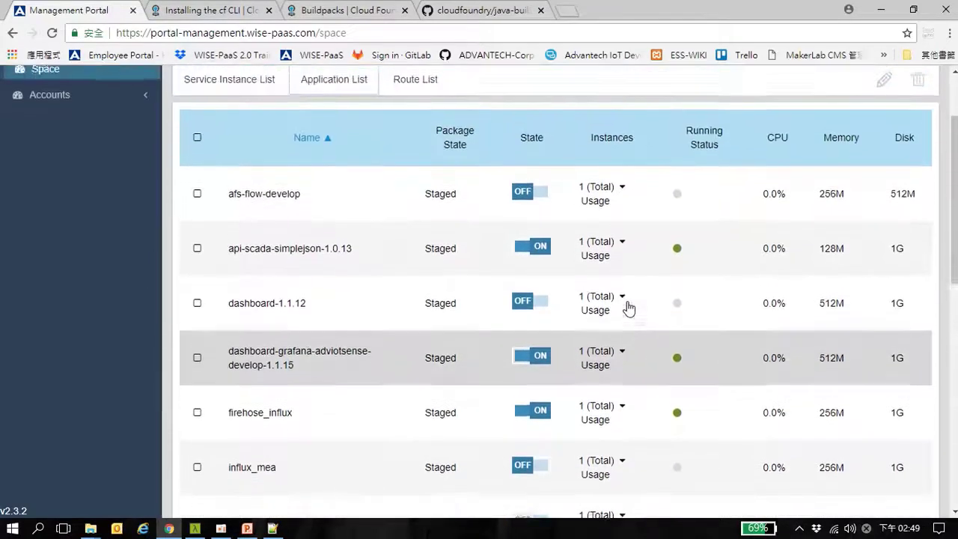
scroll(401, 337, down, 5)
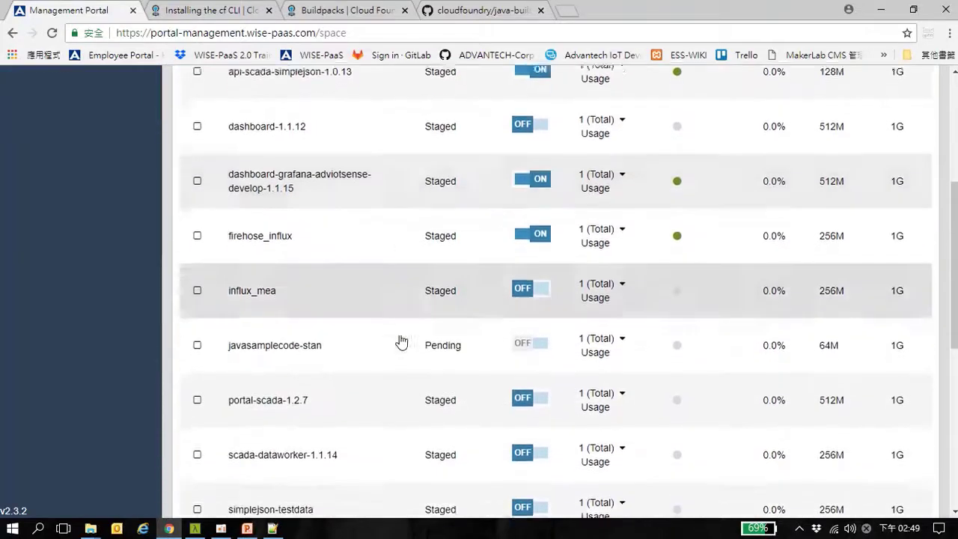
scroll(399, 337, up, 2)
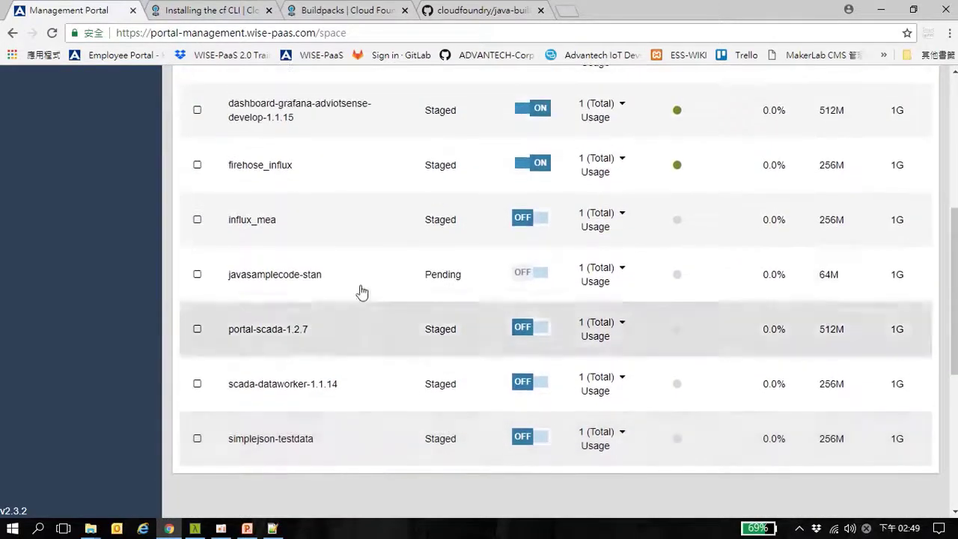
click(359, 284)
scroll(360, 283, down, 1)
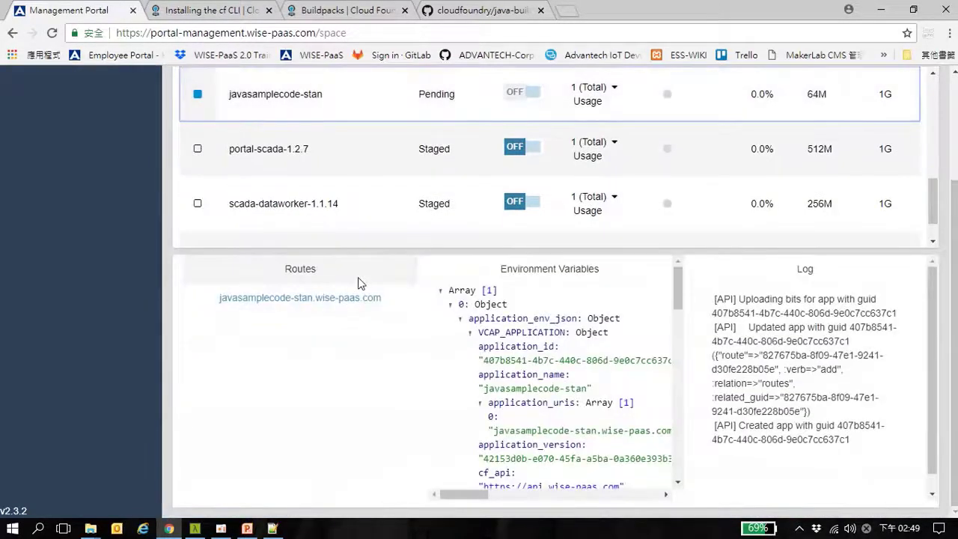
scroll(706, 247, up, 1)
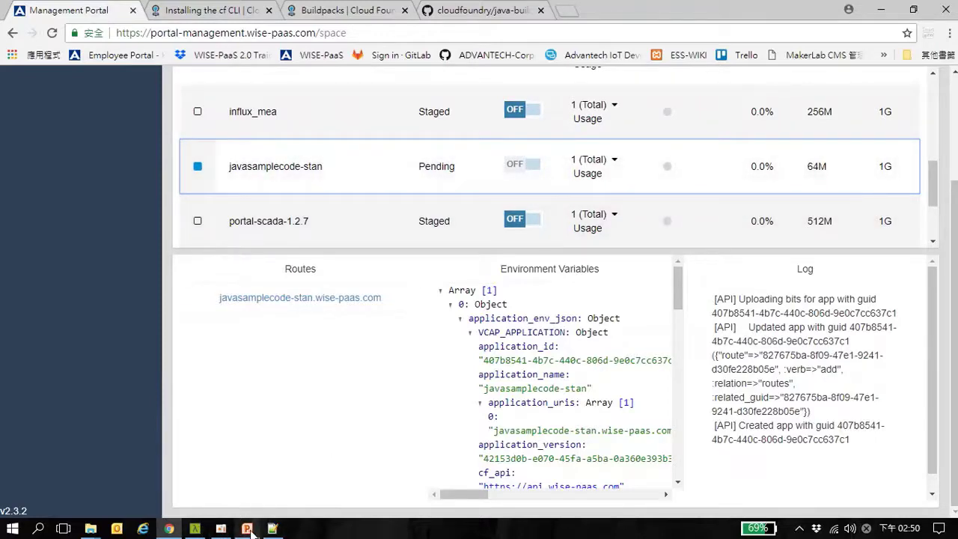
Go to slide 9, 'A Note on PostgreSQL Service', and look over its Windows bind-service command
click(246, 529)
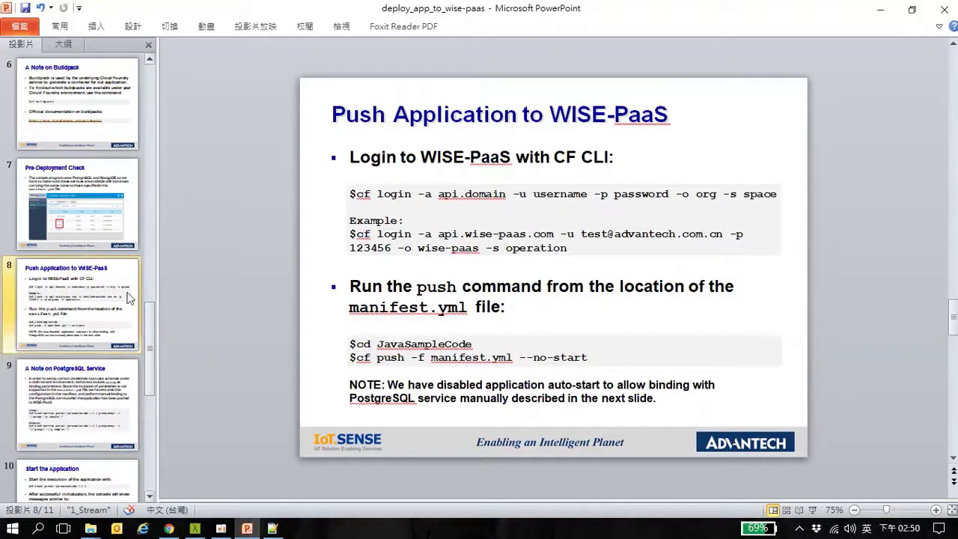
click(116, 402)
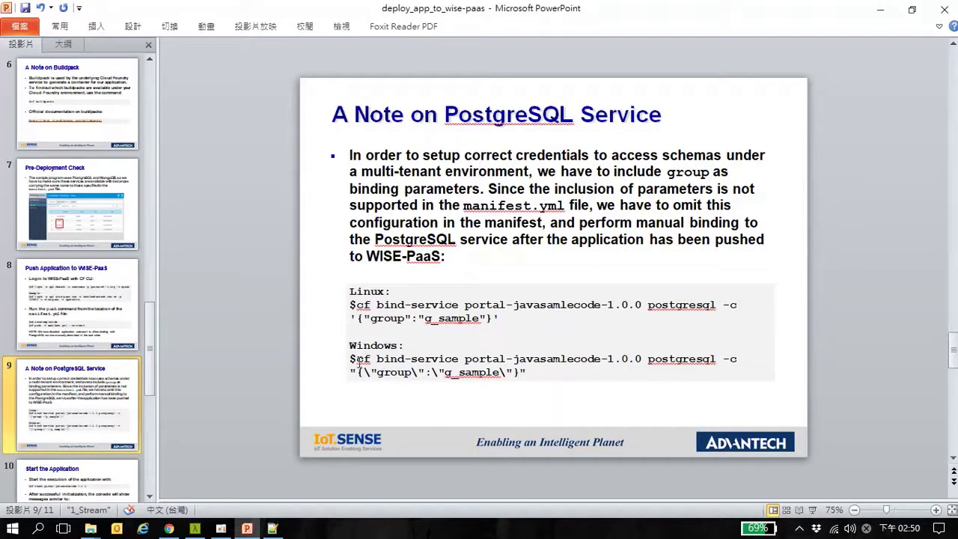
drag(360, 362, 515, 372)
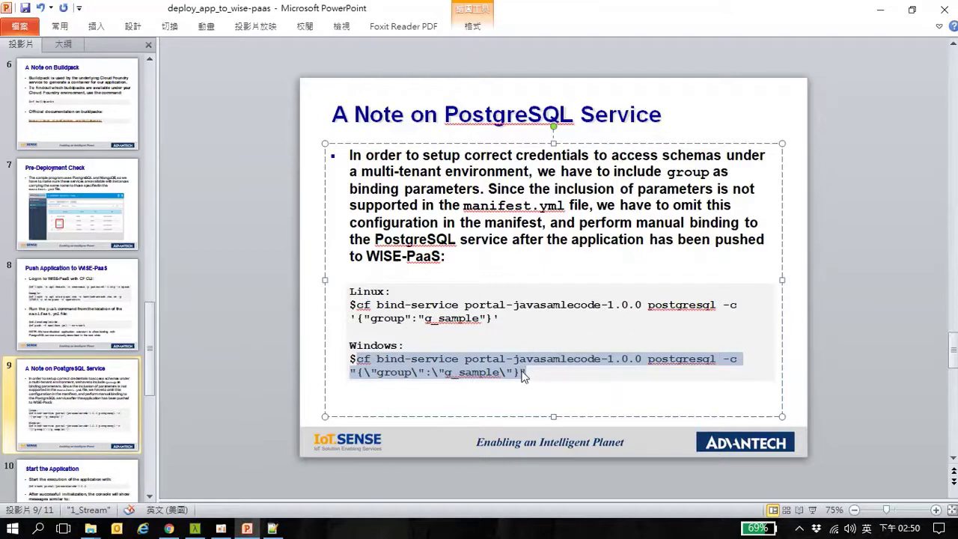
click(850, 308)
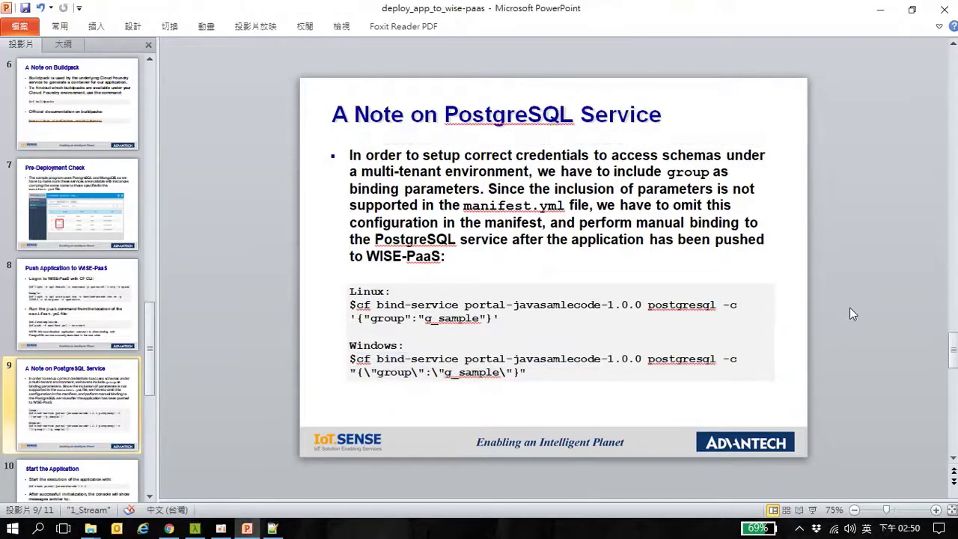
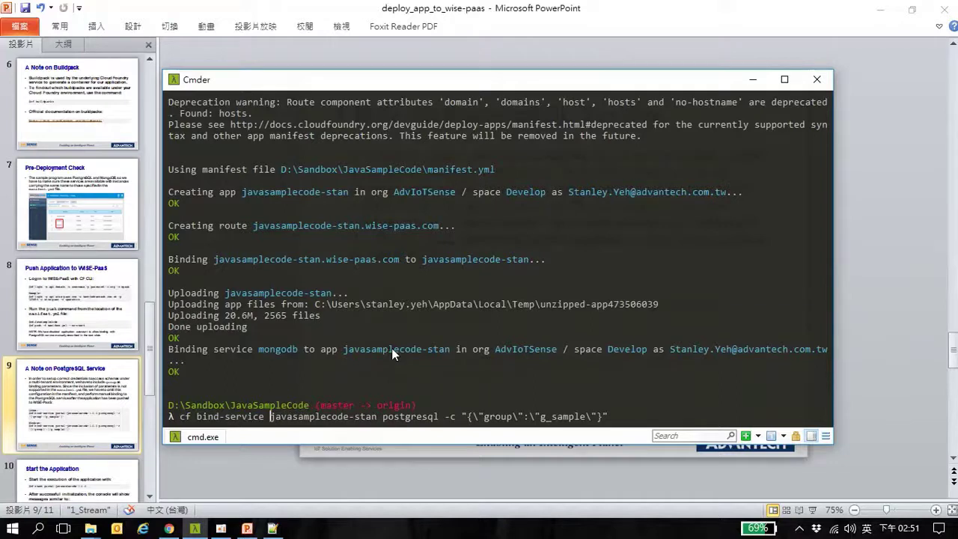
Bind PostgreSQL to javasamplecode-stan with group g_sample, then go back to the Management Portal
key(Return)
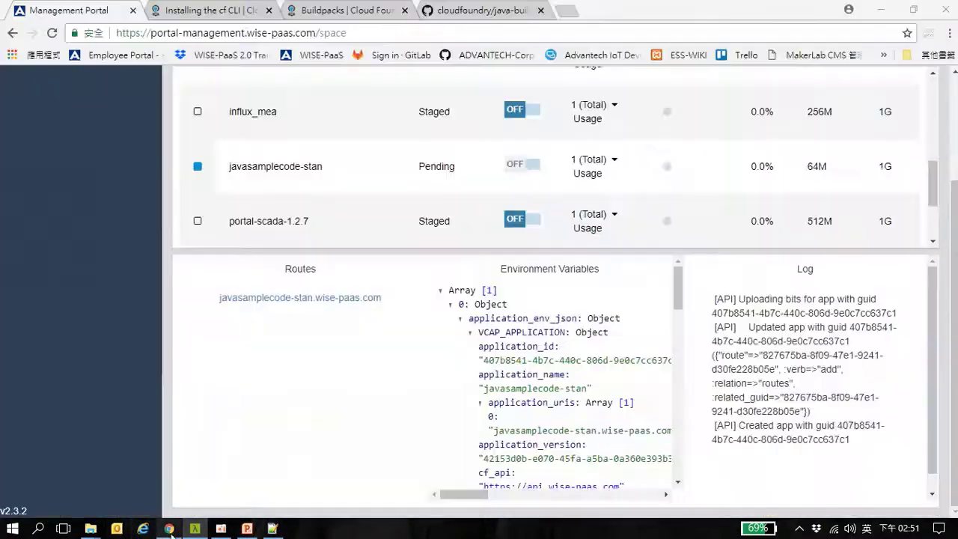
click(169, 529)
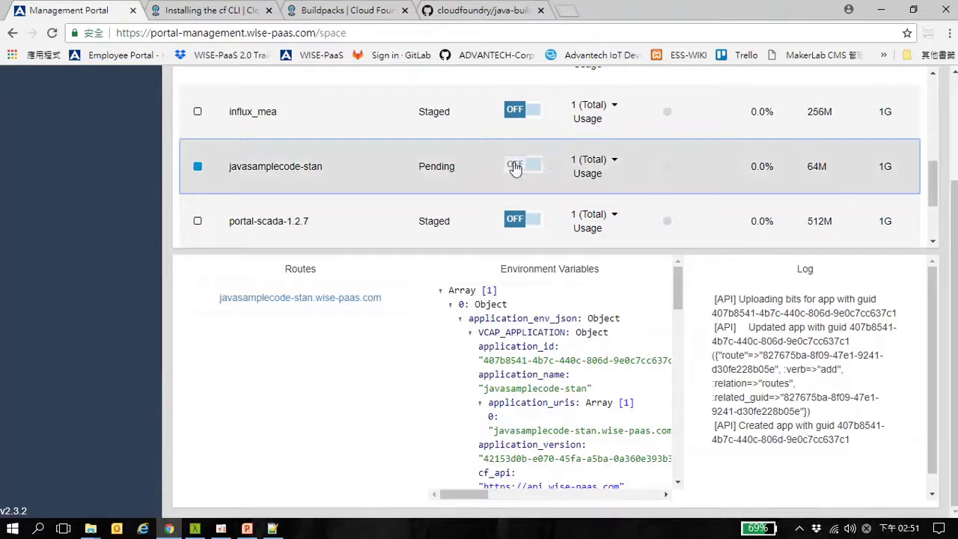
Switch javasamplecode-stan on in the space's application list
click(515, 167)
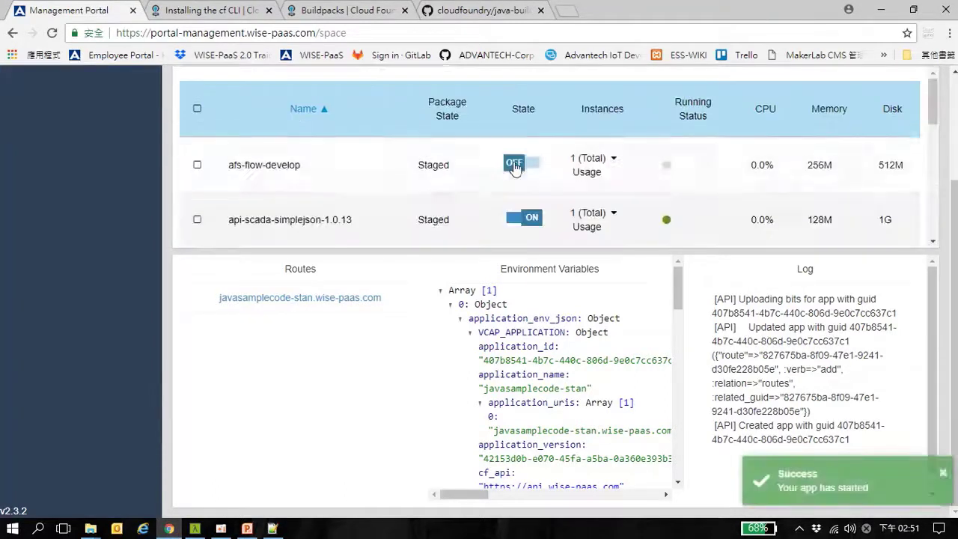
scroll(661, 179, down, 2)
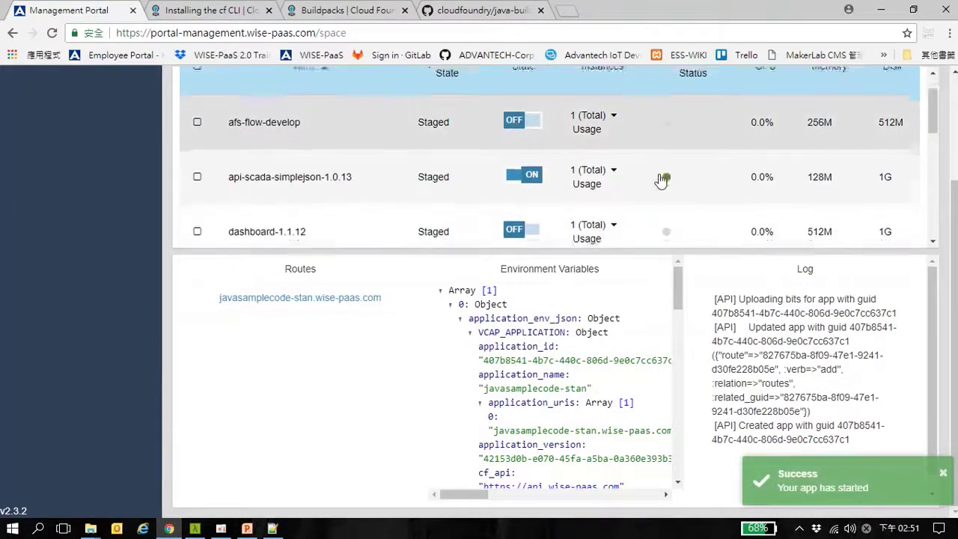
scroll(661, 179, down, 3)
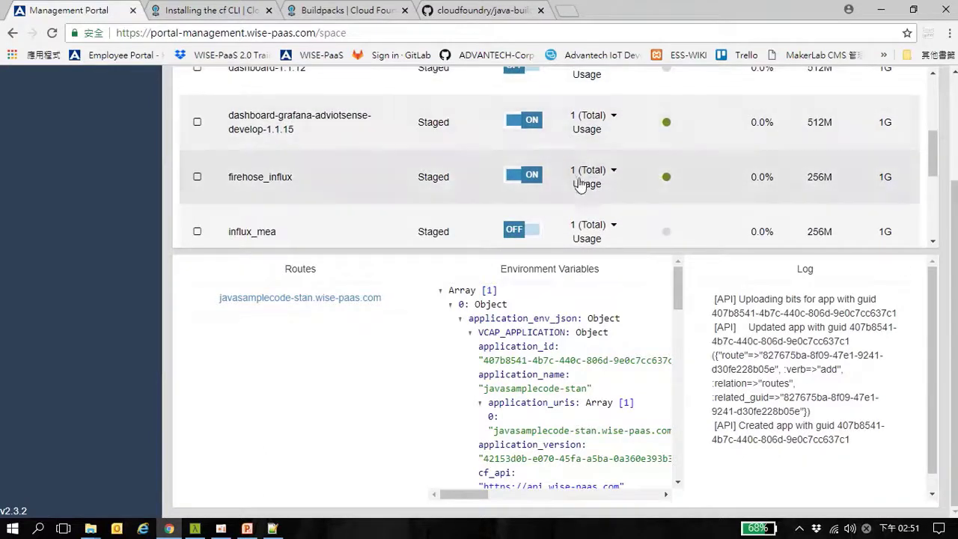
scroll(573, 190, down, 2)
scroll(571, 188, down, 2)
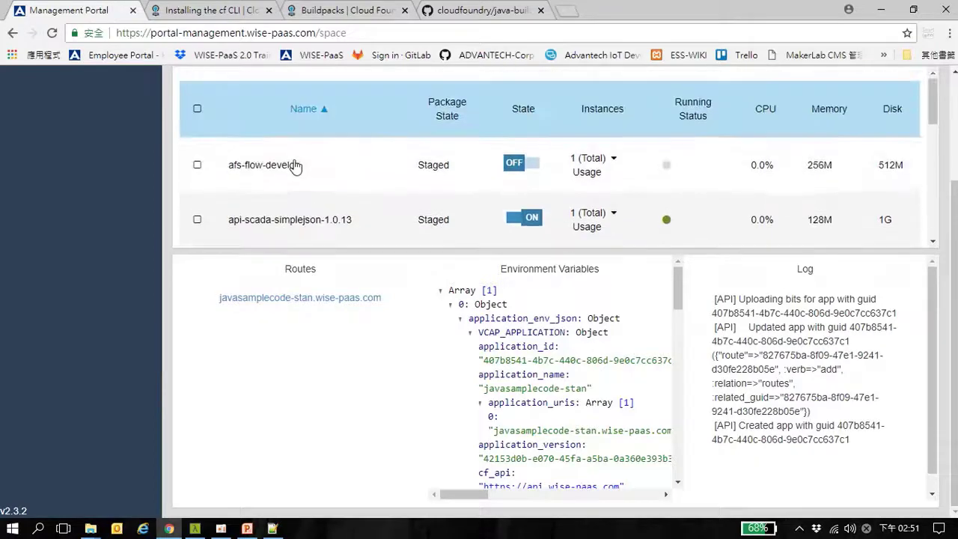
scroll(137, 205, up, 2)
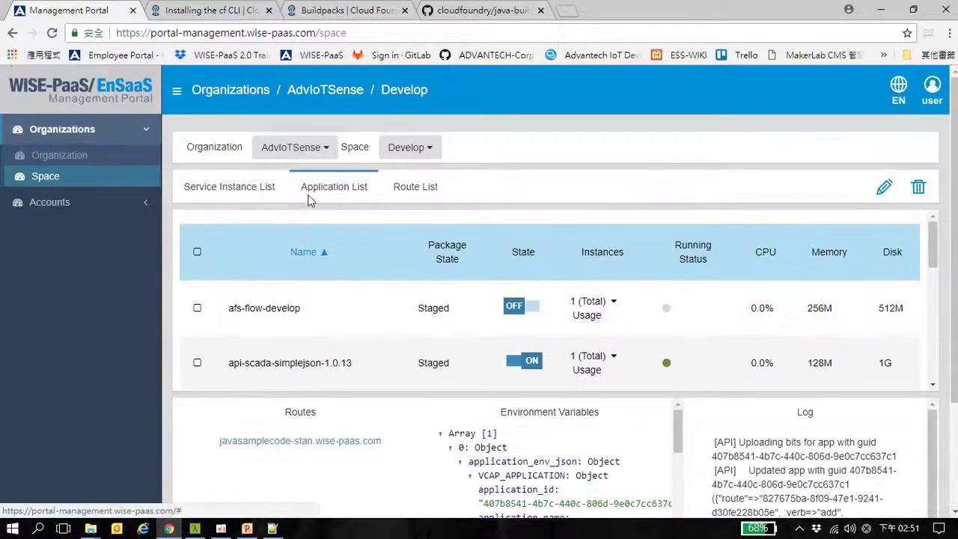
Refresh the application list and open javasamplecode-stan's log to watch the Java buildpack staging
click(249, 188)
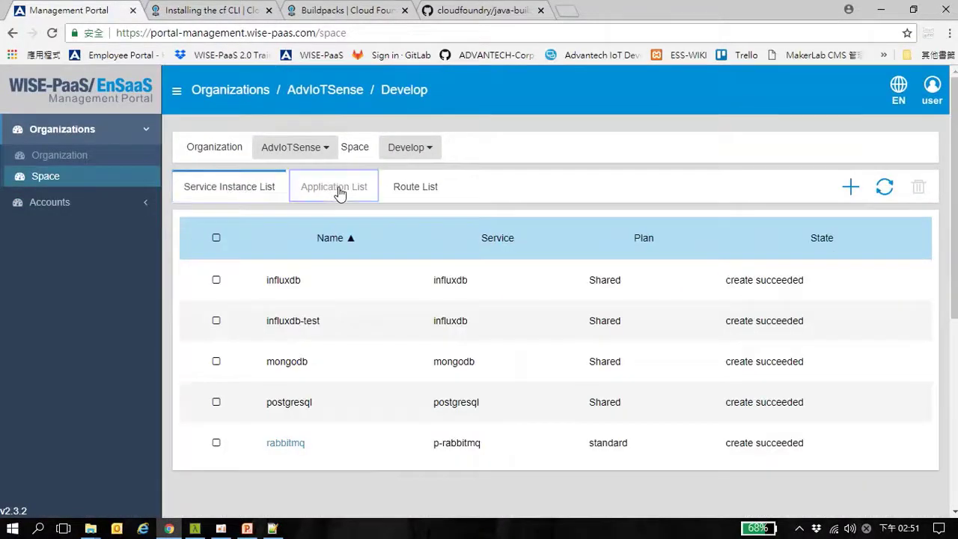
click(339, 191)
scroll(417, 349, down, 4)
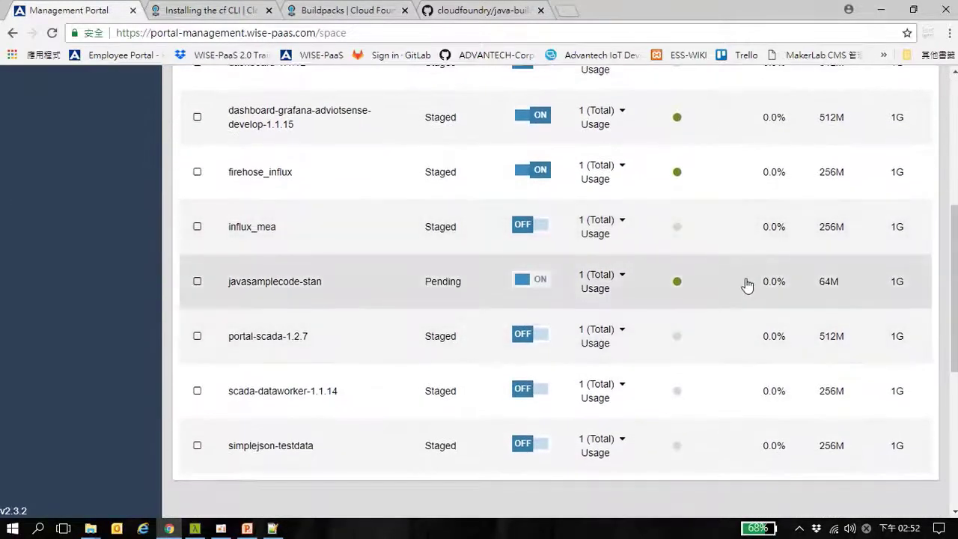
click(746, 285)
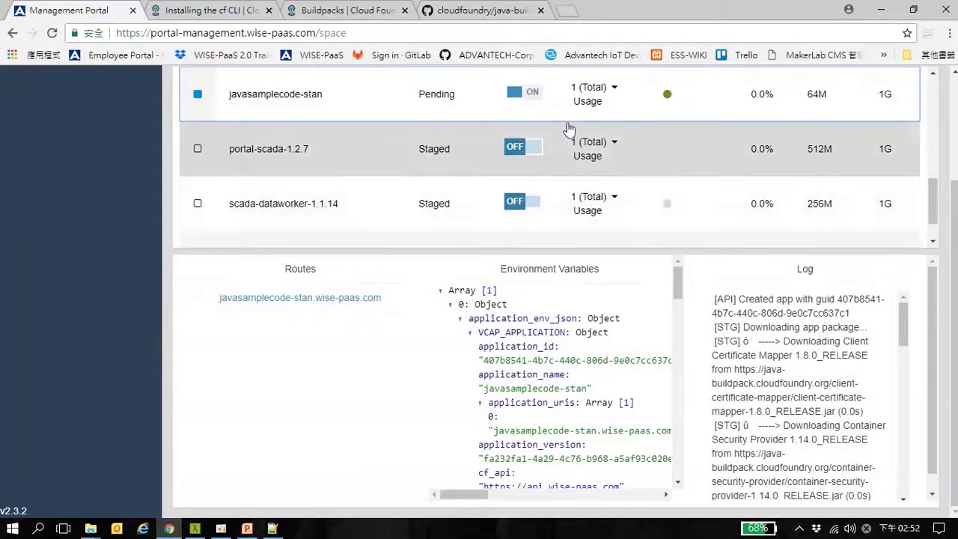
scroll(449, 109, up, 1)
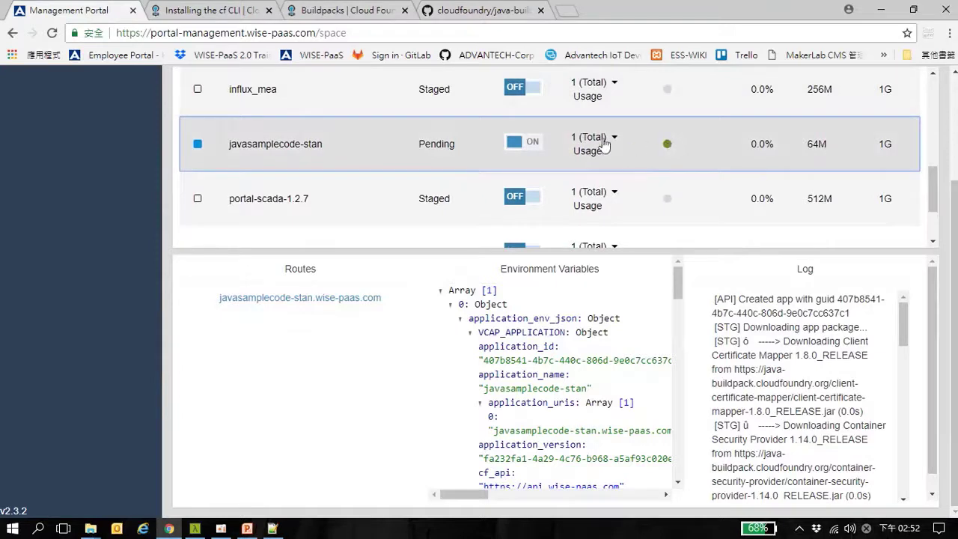
scroll(393, 154, up, 1)
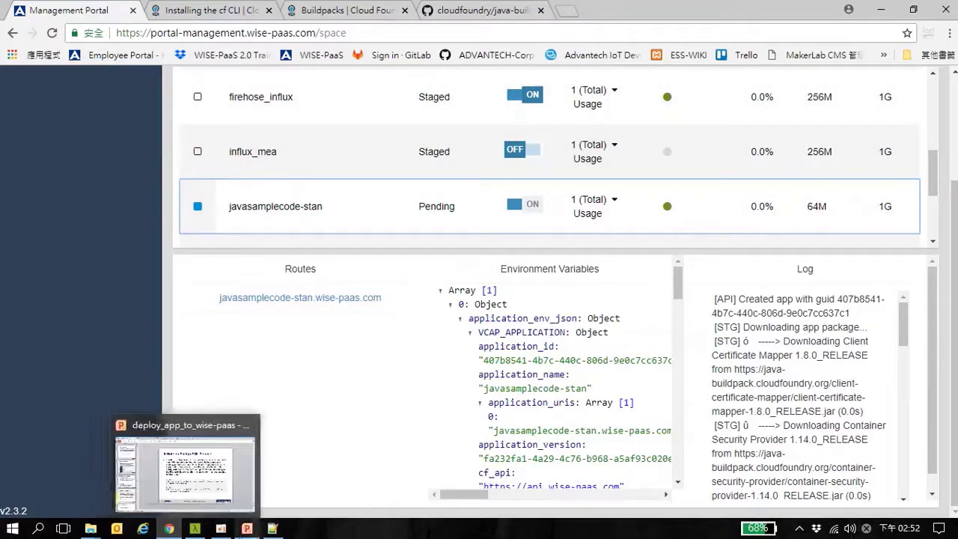
Show PowerPoint slide 10, Start the Application, then return to the Management Portal
click(247, 529)
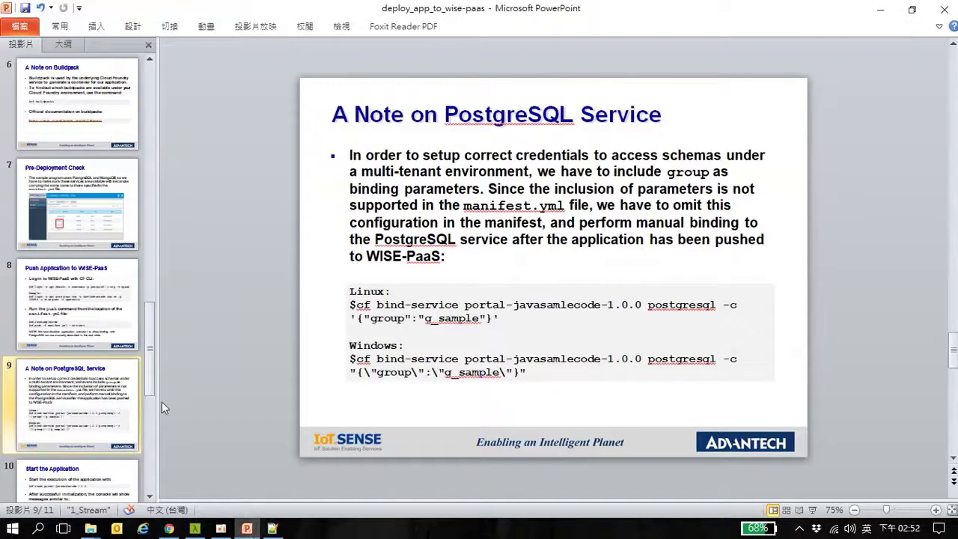
click(84, 476)
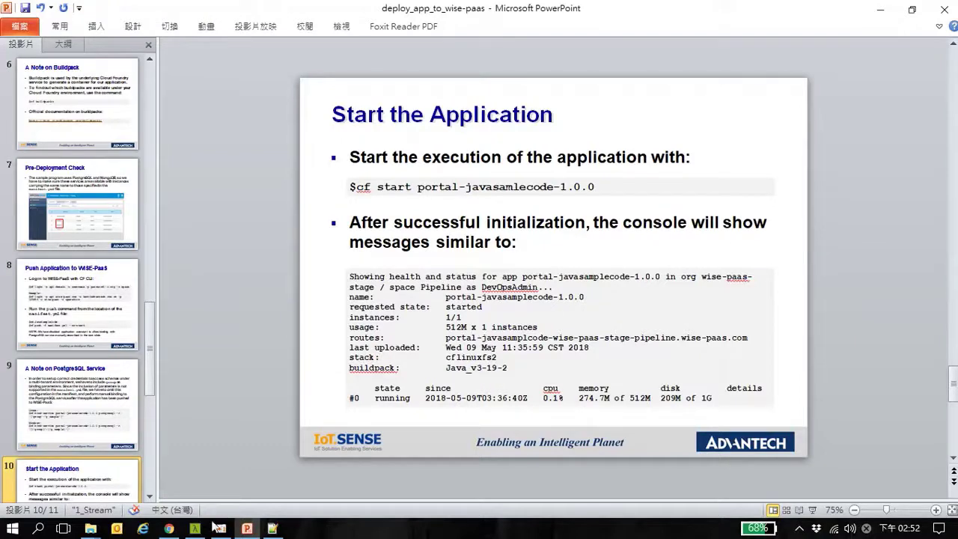
click(169, 528)
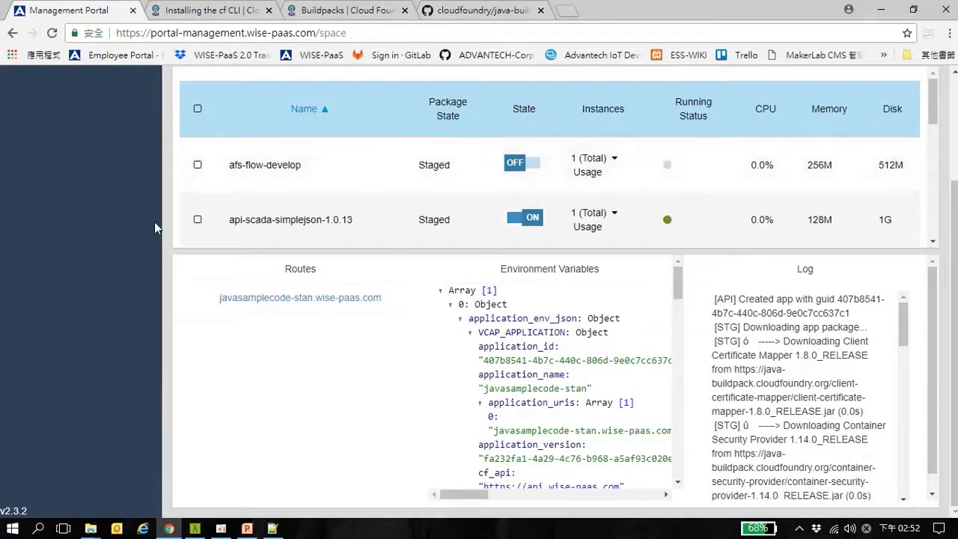
Open the Develop space's application list from the organization overview
scroll(155, 222, up, 3)
click(79, 156)
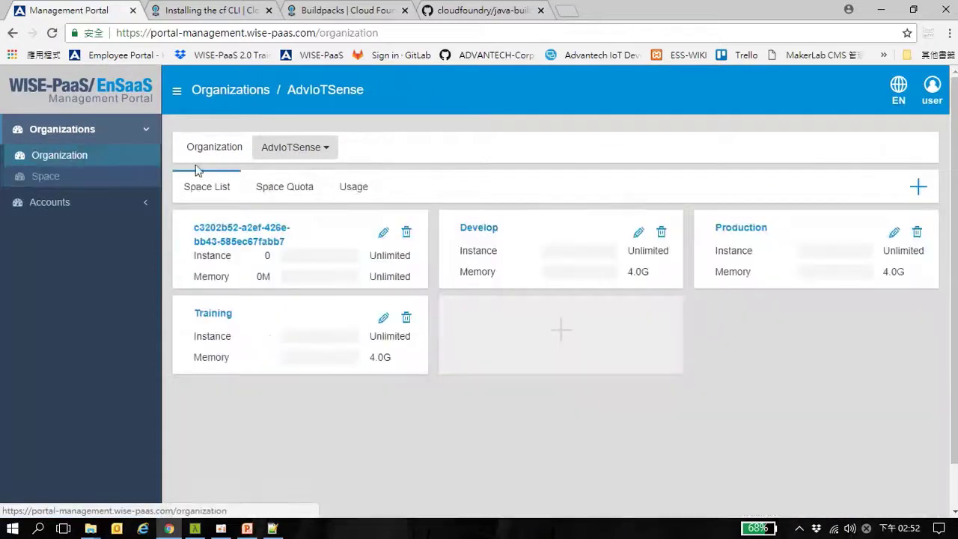
click(479, 228)
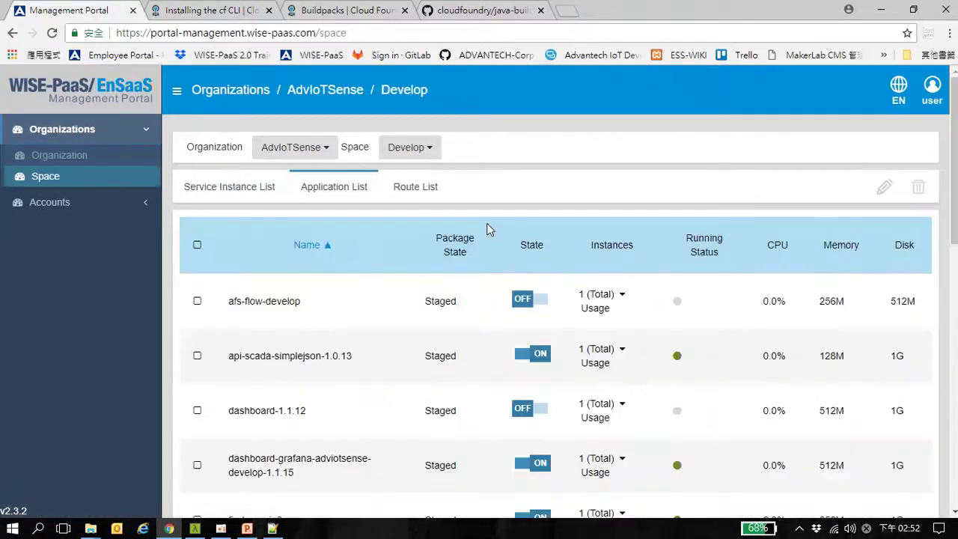
Switch javasamplecode-stan off to stop it and return to Cmder
scroll(664, 331, down, 1)
scroll(665, 329, down, 4)
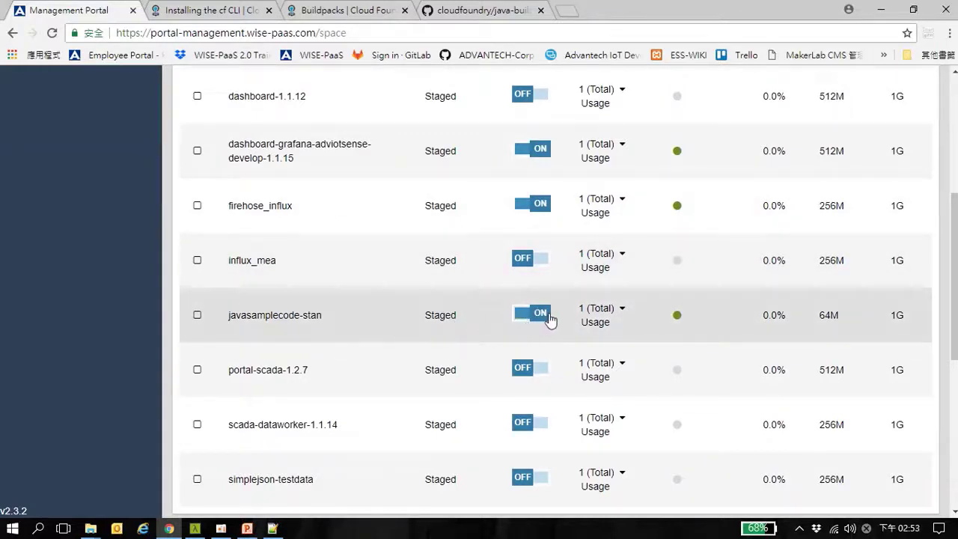
scroll(459, 324, up, 3)
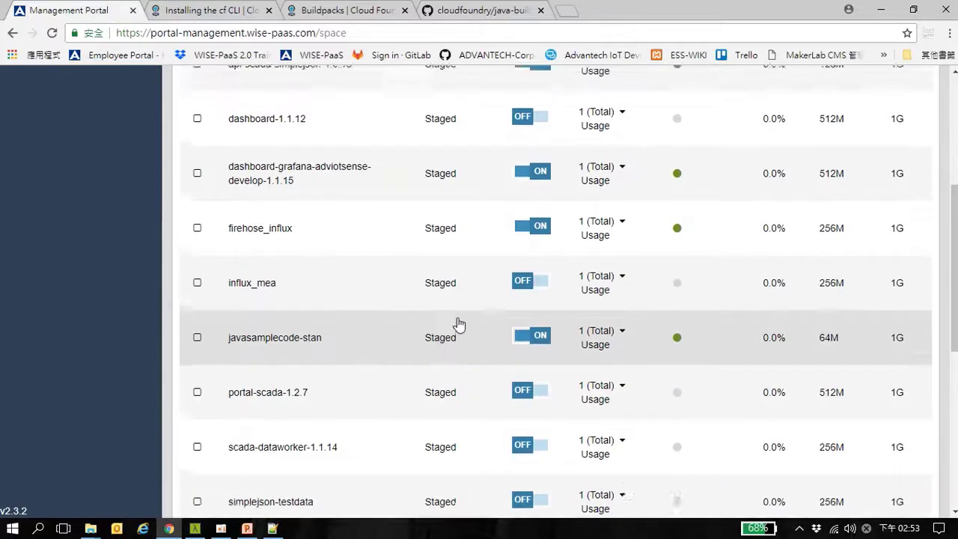
scroll(459, 324, down, 3)
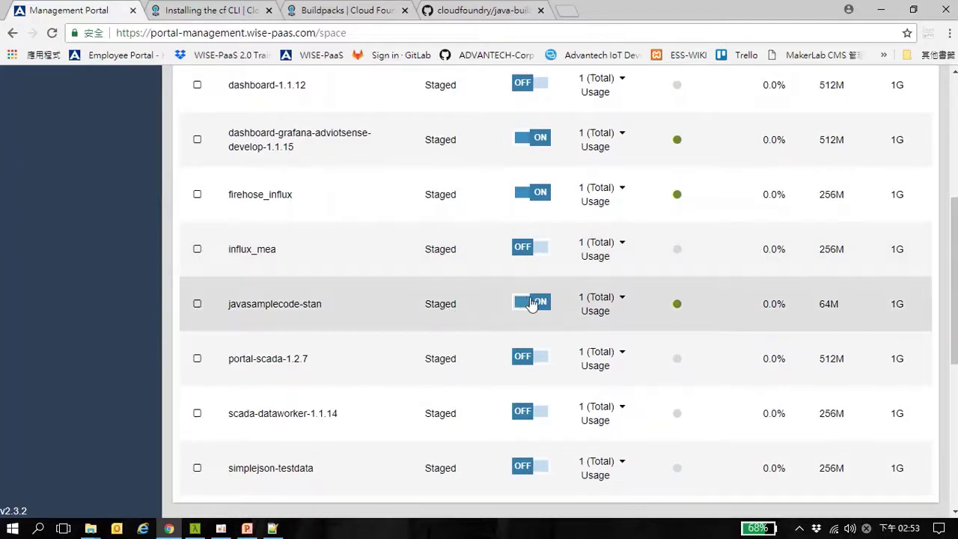
click(533, 303)
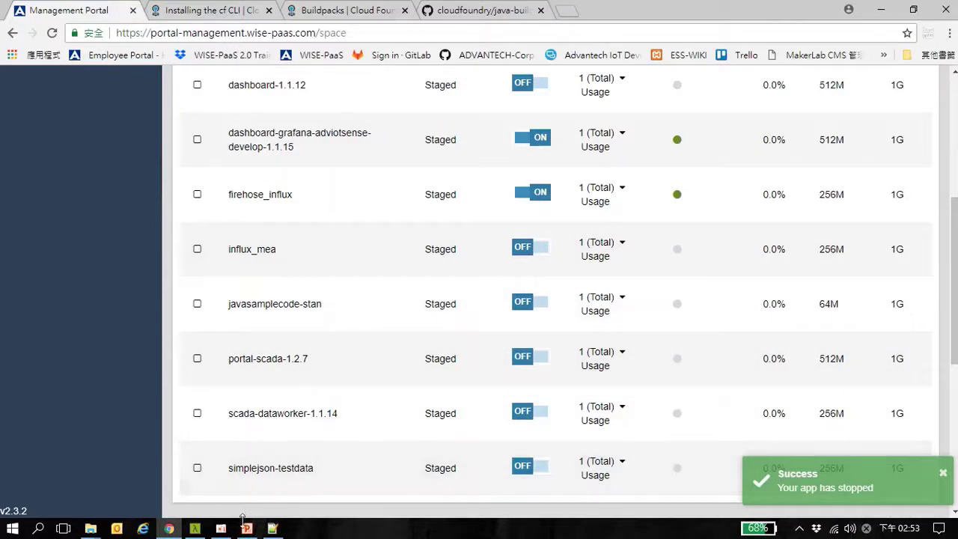
click(202, 530)
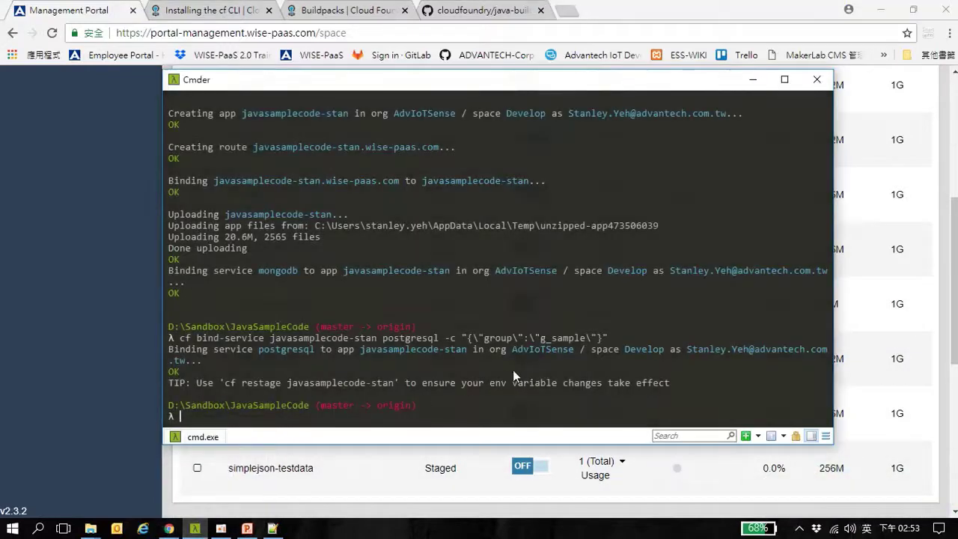
Run 'cf start javasamplecode-stan', which fails, and paste the suggested 'cf logs javasamplecode-stan --recent' command
text(cf start ja)
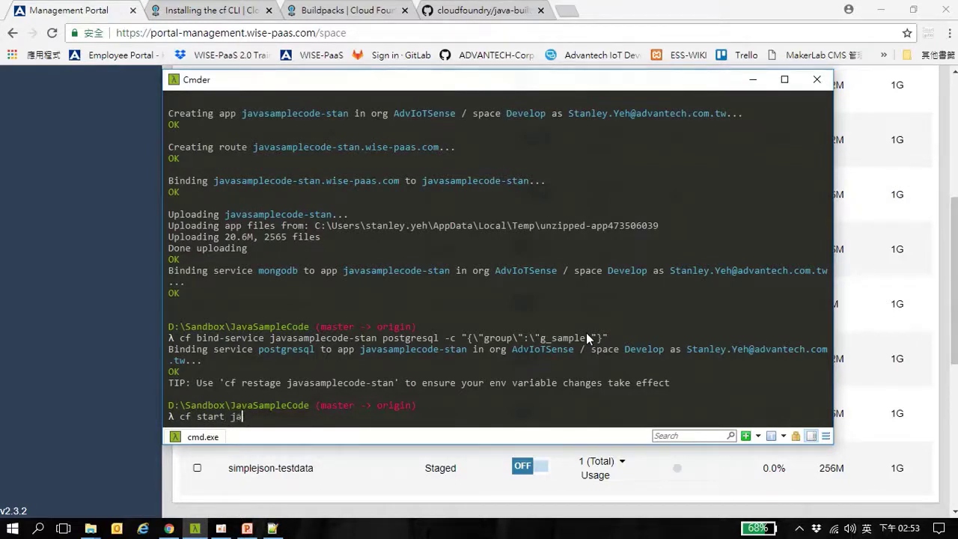
text(vasamplecode-stan)
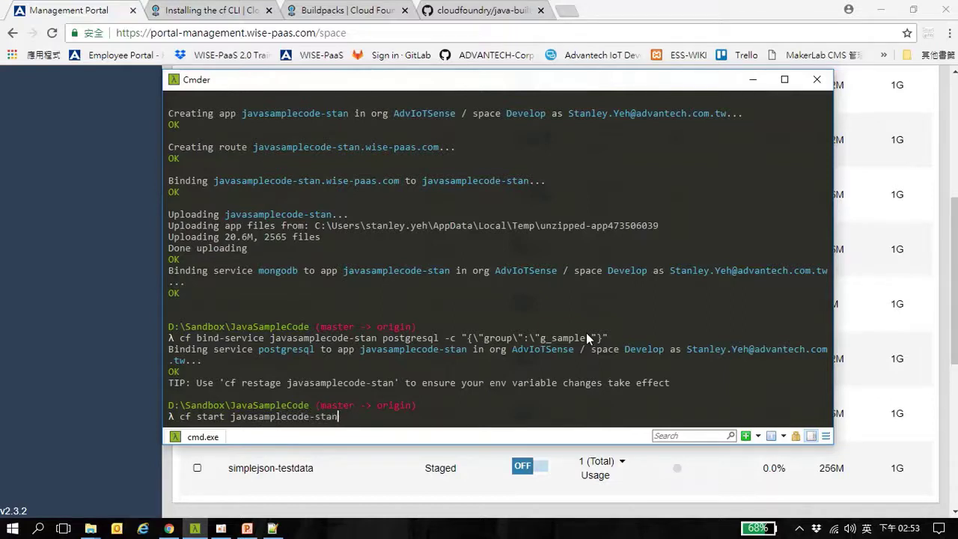
key(Return)
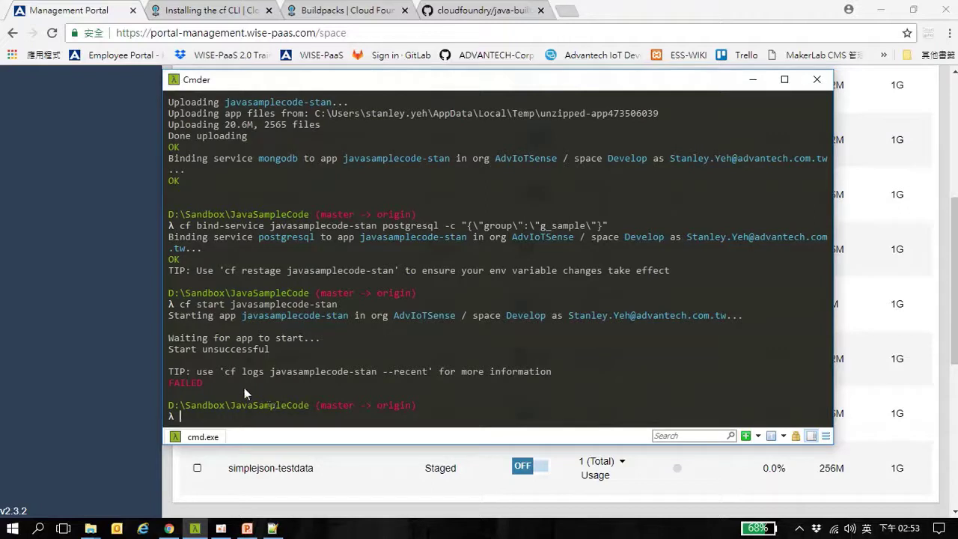
drag(224, 373, 255, 377)
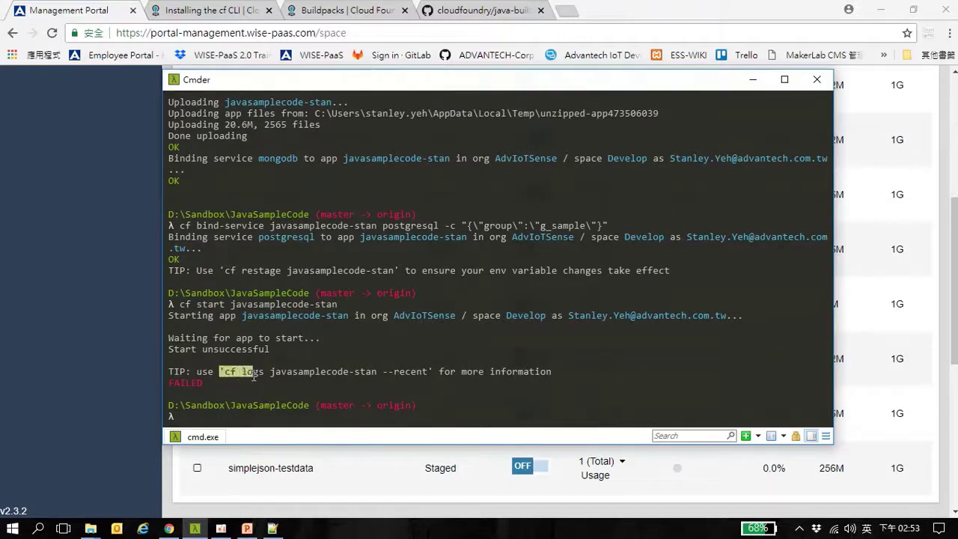
click(225, 373)
drag(224, 373, 434, 373)
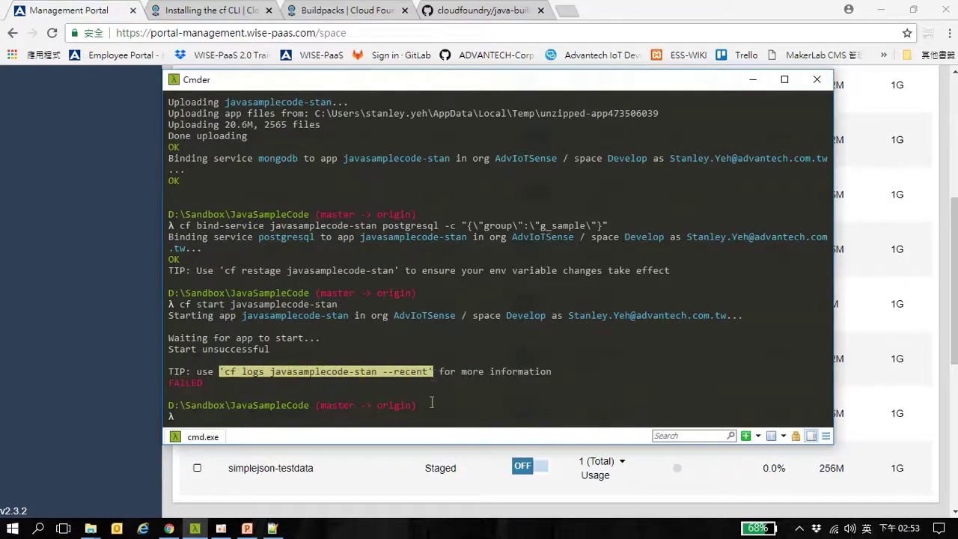
key(ctrl+c)
key(ctrl+v)
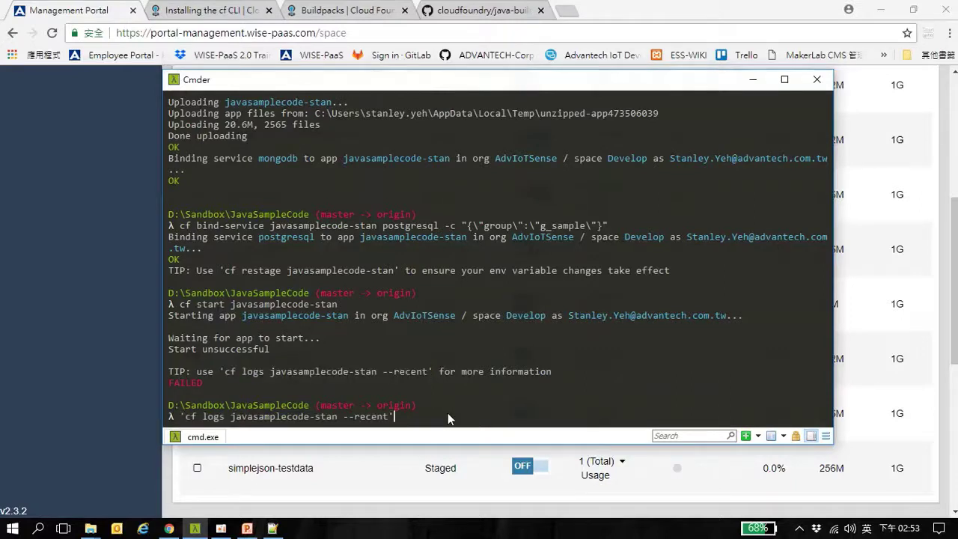
Strip the quotes and run 'cf logs javasamplecode-stan --recent'
key(BackSpace)
key(Left)
key(Left)
key(Left)
key(Left)
key(Left)
key(Left)
key(Left)
key(Left)
key(Left)
key(Left)
key(Left)
key(Left)
key(Left)
key(Left)
key(Left)
key(Left)
key(Left)
key(Left)
key(Left)
key(Left)
key(BackSpace)
key(Return)
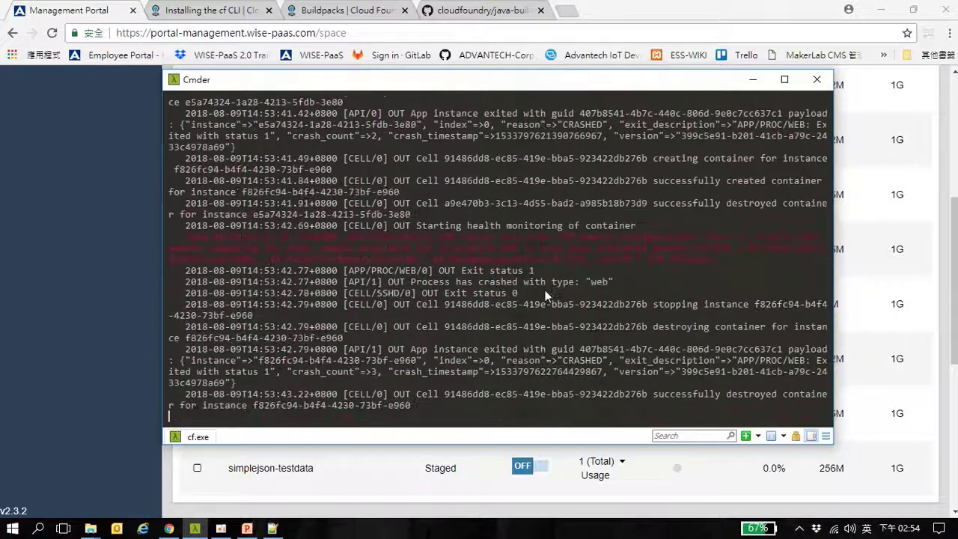
key(ctrl+c)
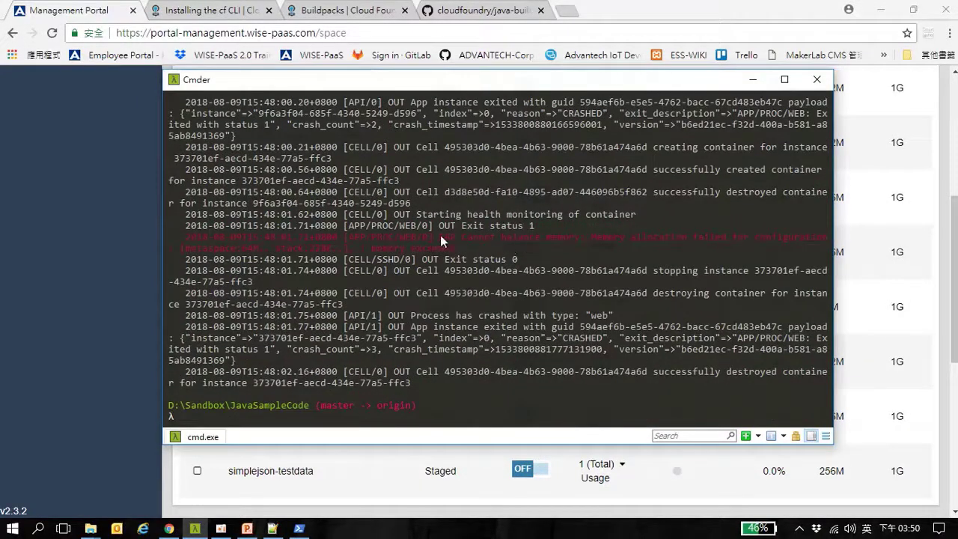
Highlight the 'Cannot balance memory' error and its stack size in the logs
drag(440, 235, 327, 244)
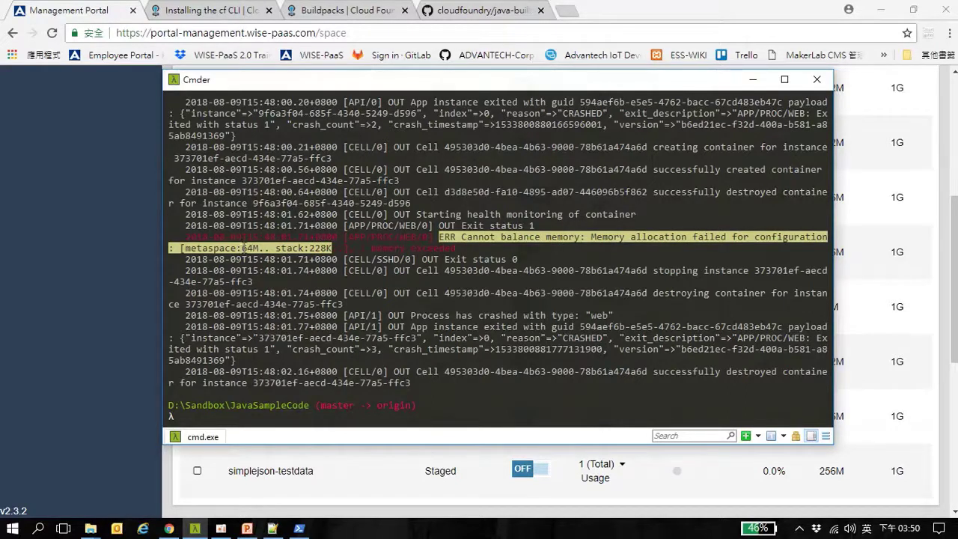
click(305, 248)
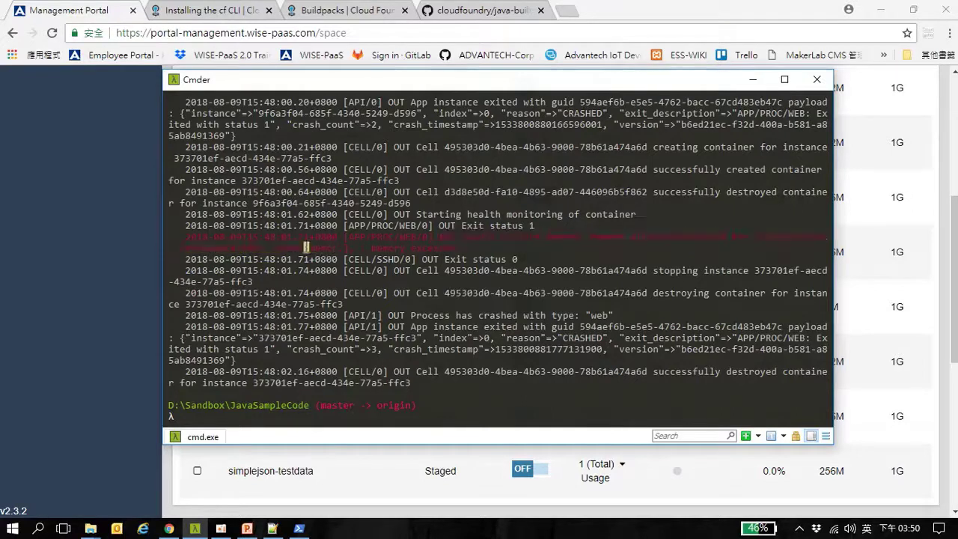
drag(276, 247, 330, 248)
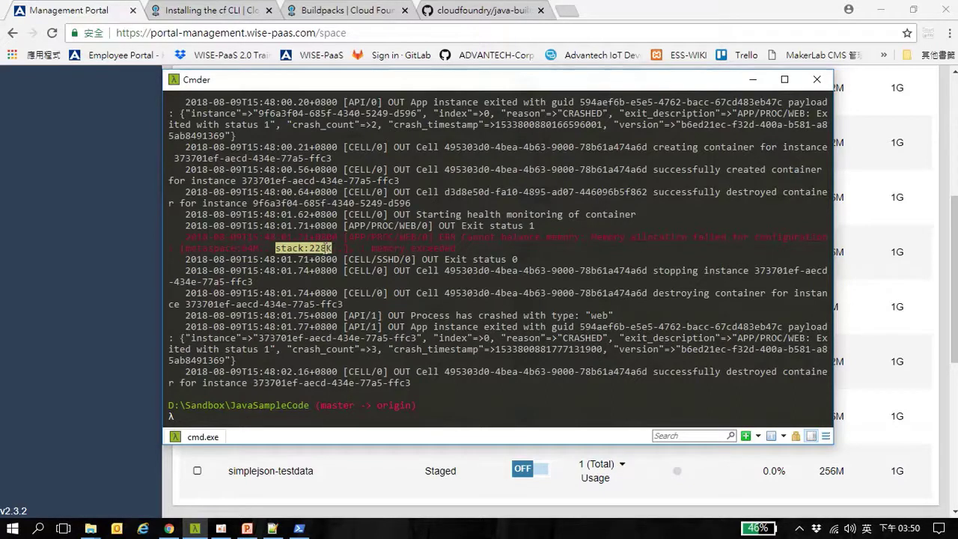
click(385, 238)
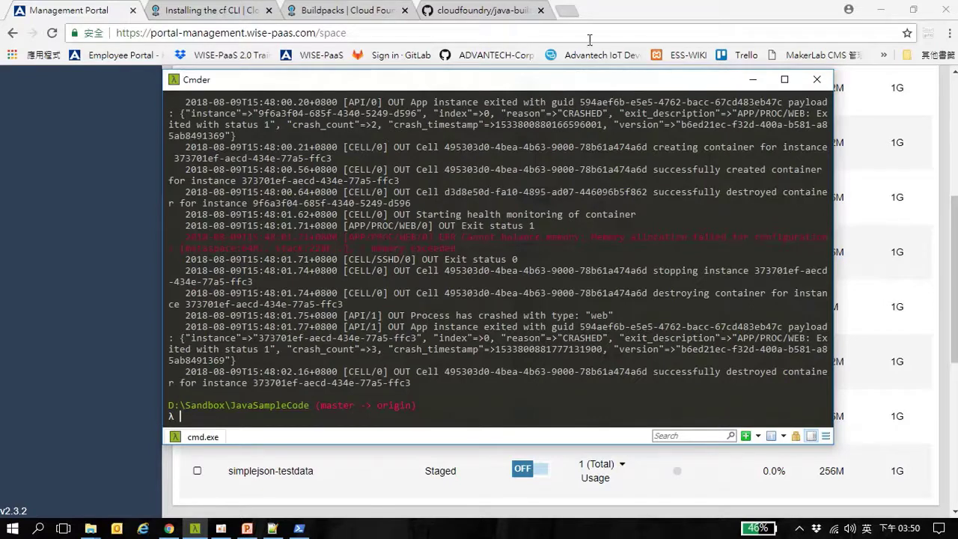
Scale javasamplecode-stan's memory from 64M to 256M in the portal
click(625, 15)
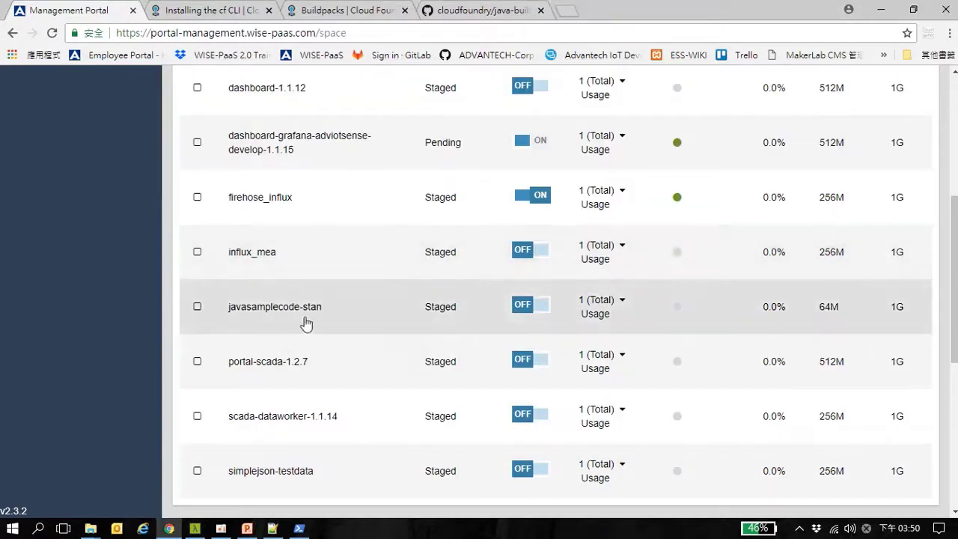
click(272, 311)
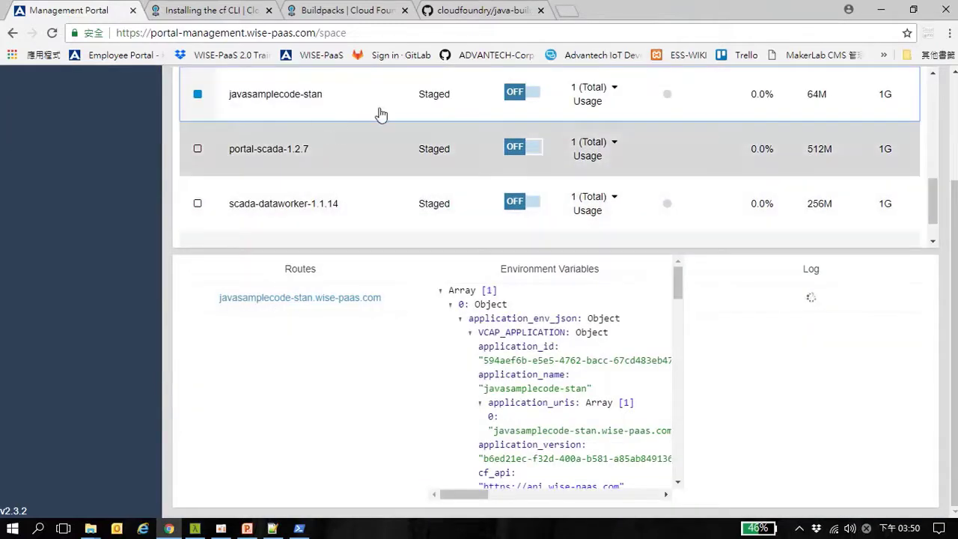
scroll(650, 114, up, 1)
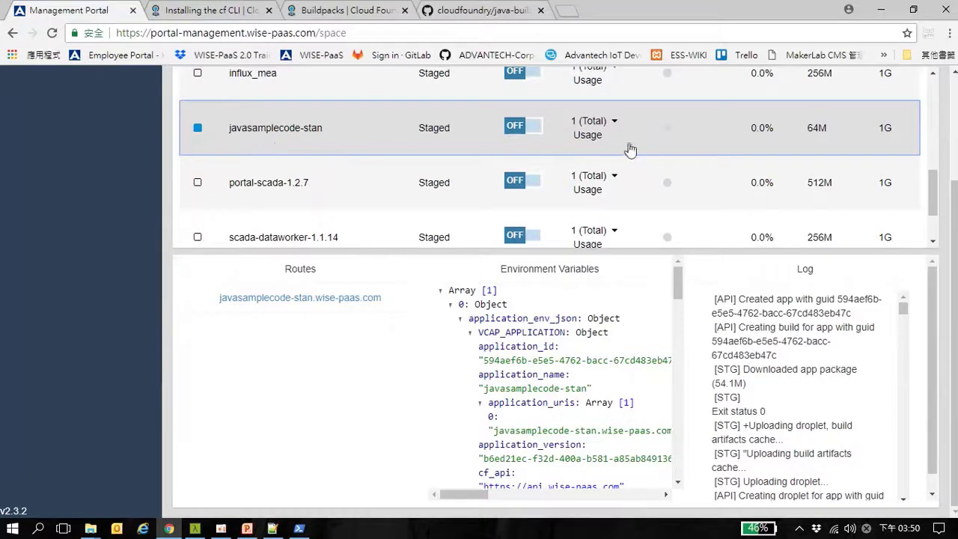
scroll(829, 132, up, 2)
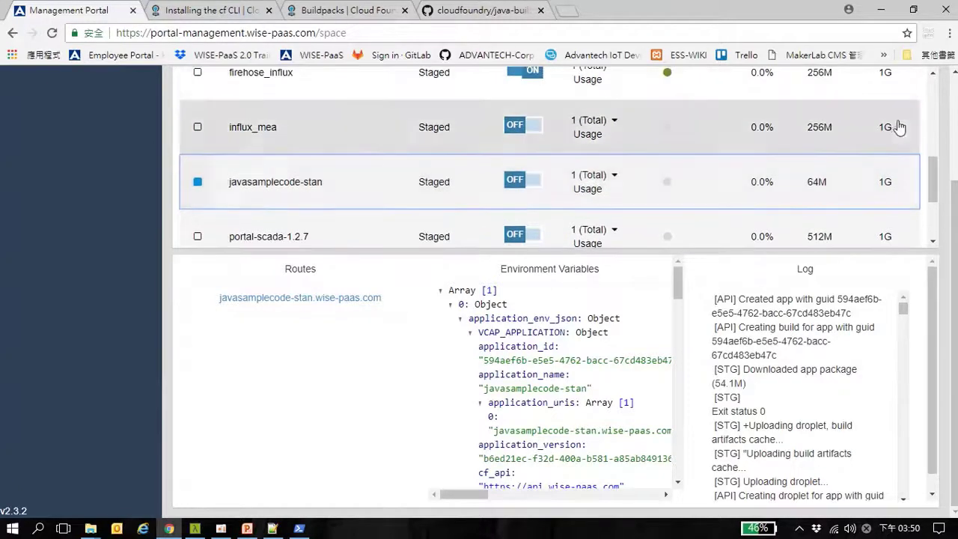
scroll(945, 122, up, 3)
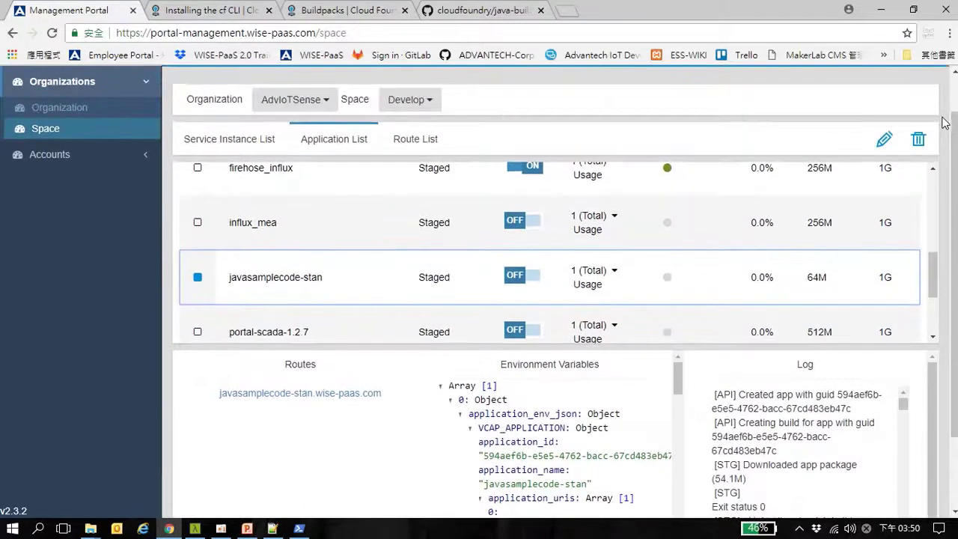
click(885, 140)
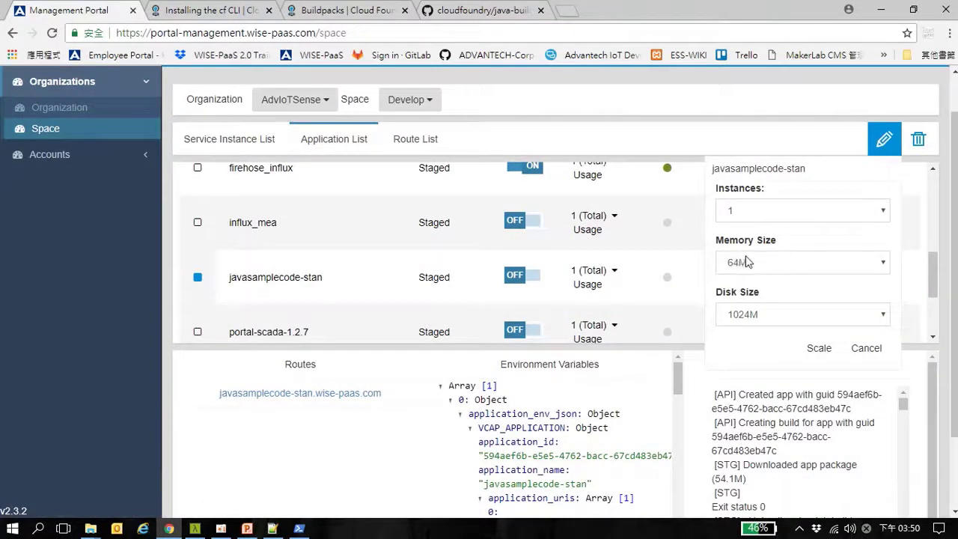
click(883, 265)
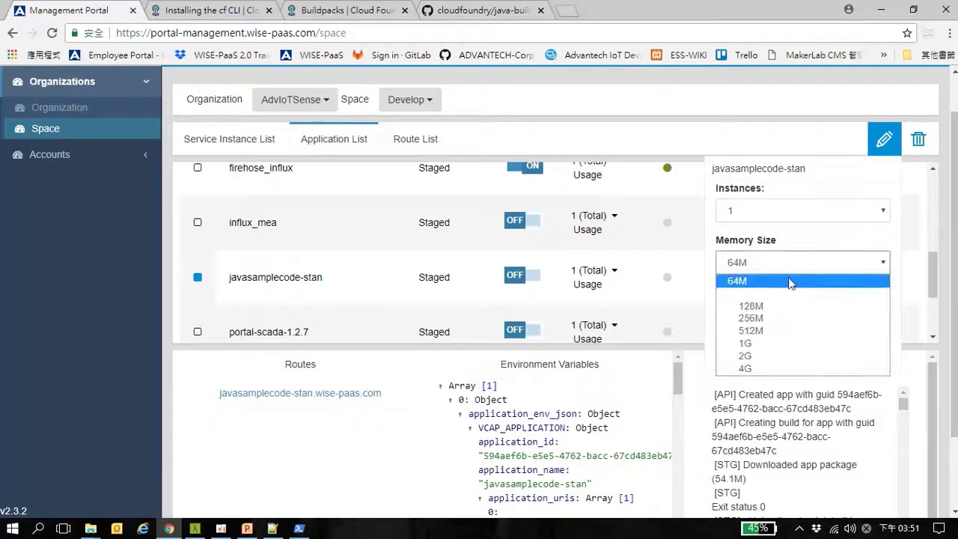
click(752, 319)
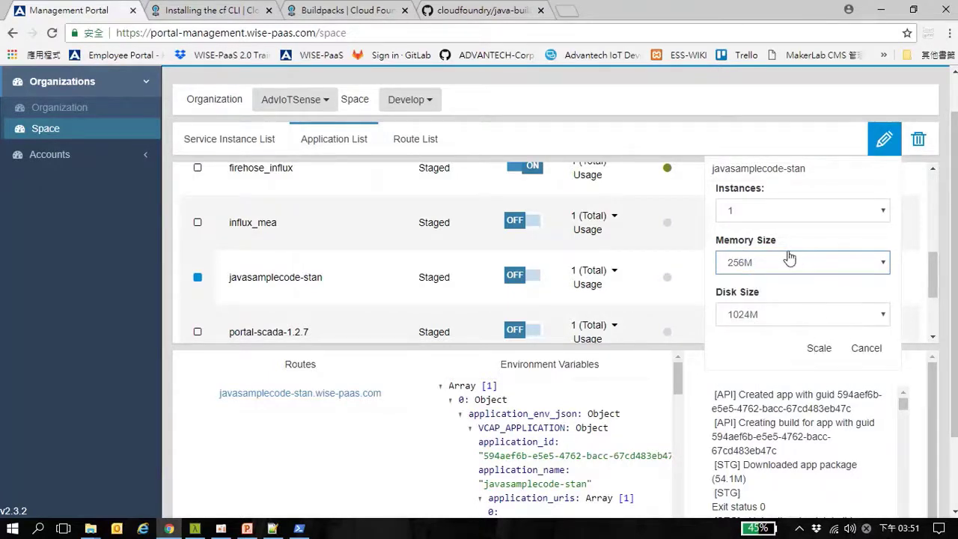
click(820, 349)
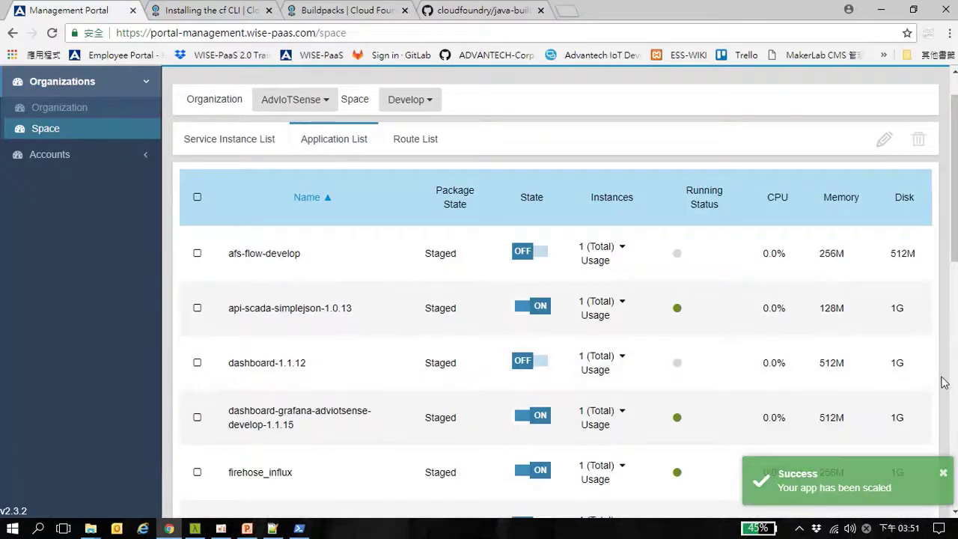
scroll(939, 385, down, 2)
scroll(943, 382, down, 2)
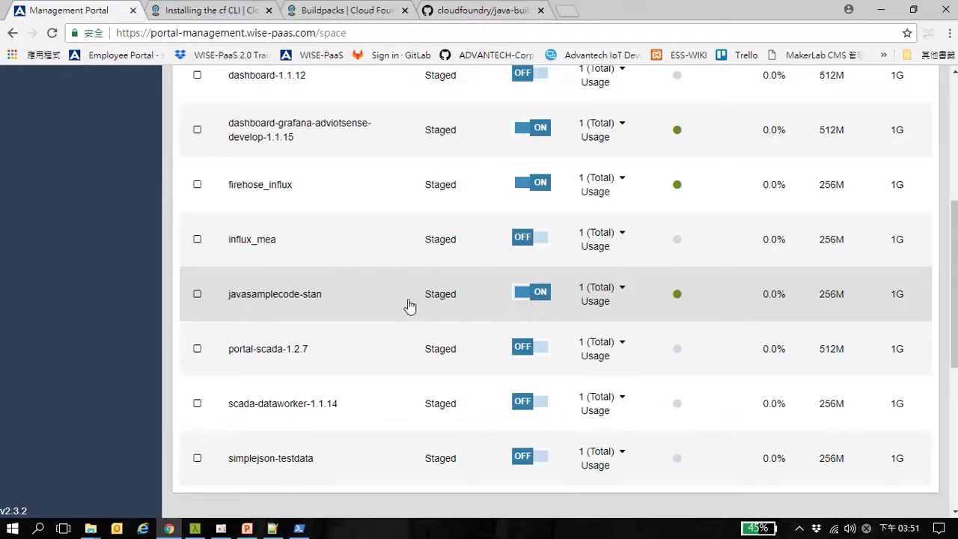
Open javasamplecode-stan's route in a new tab, then show PowerPoint slide 11, CF CLI Command Reference
click(384, 306)
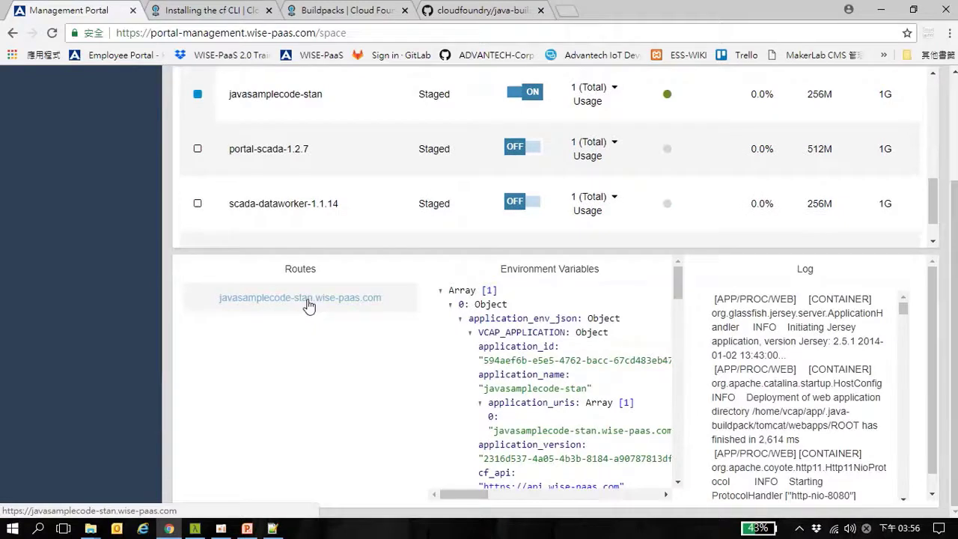
click(307, 298)
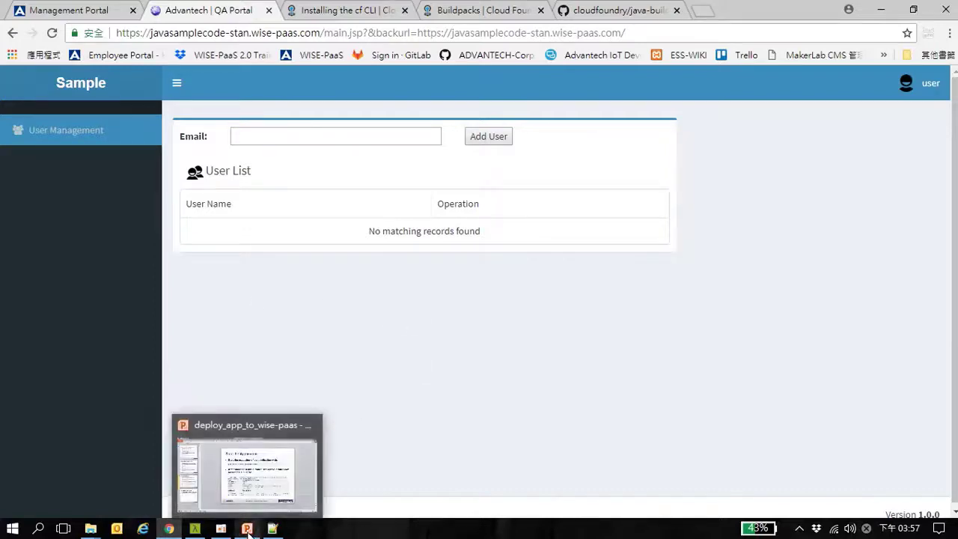
click(246, 529)
click(98, 418)
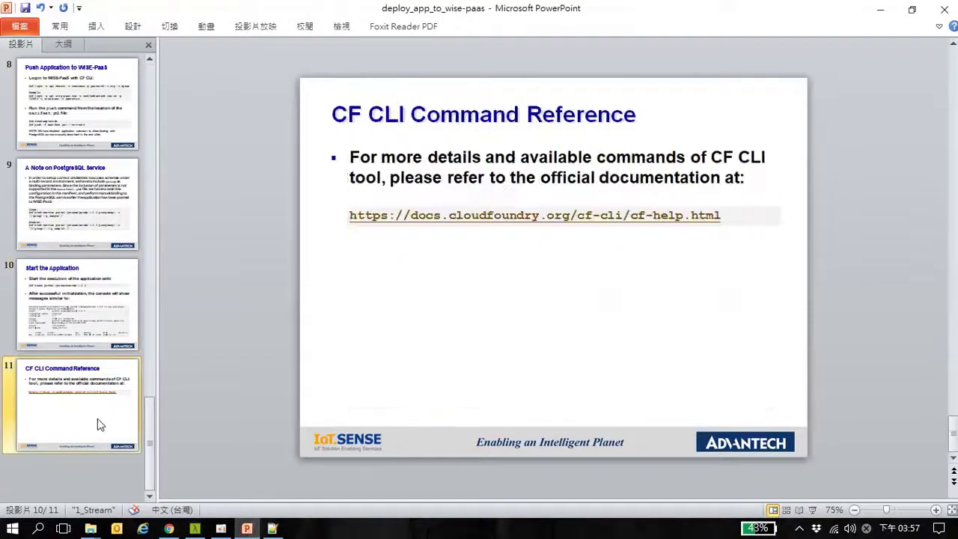